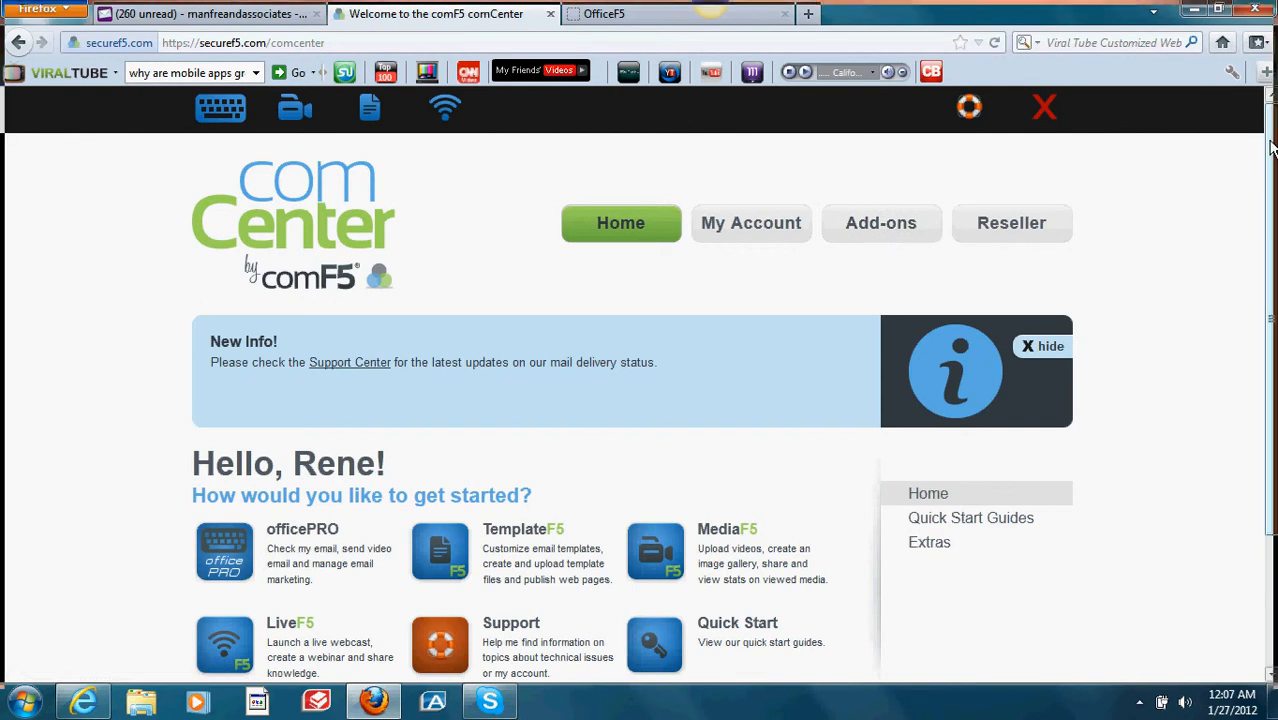
Step: Scroll comCenter and bring up the officePRO inbox of 25 messages in the OfficeF5 tab
drag(1271, 147, 1271, 172)
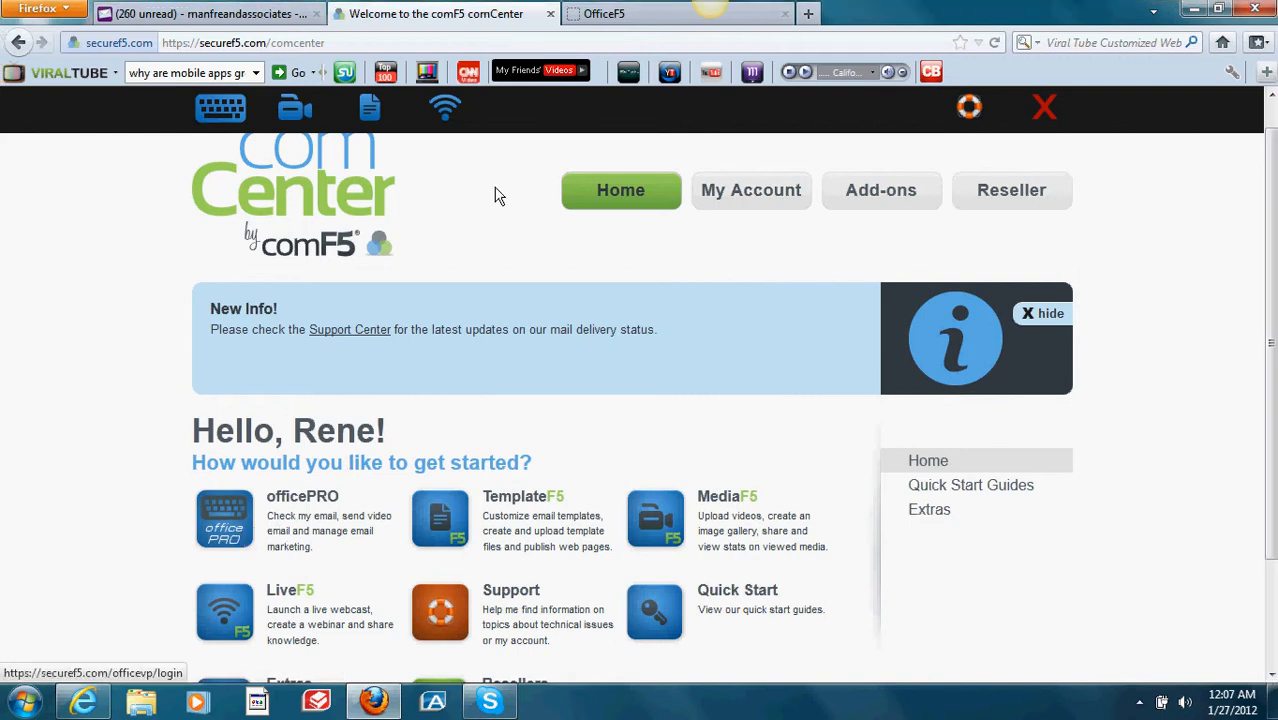
click(650, 16)
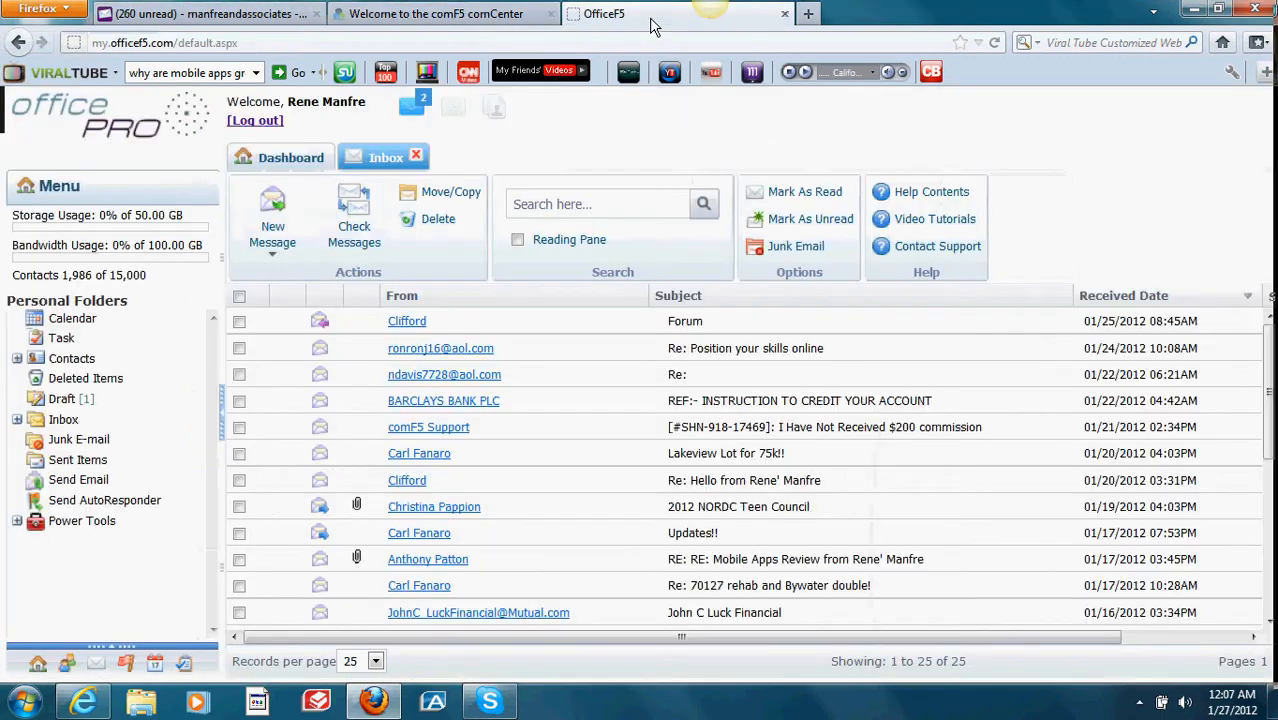
Step: Open the Get Setup quick setup tips via Get Started Here on the Dashboard
click(283, 162)
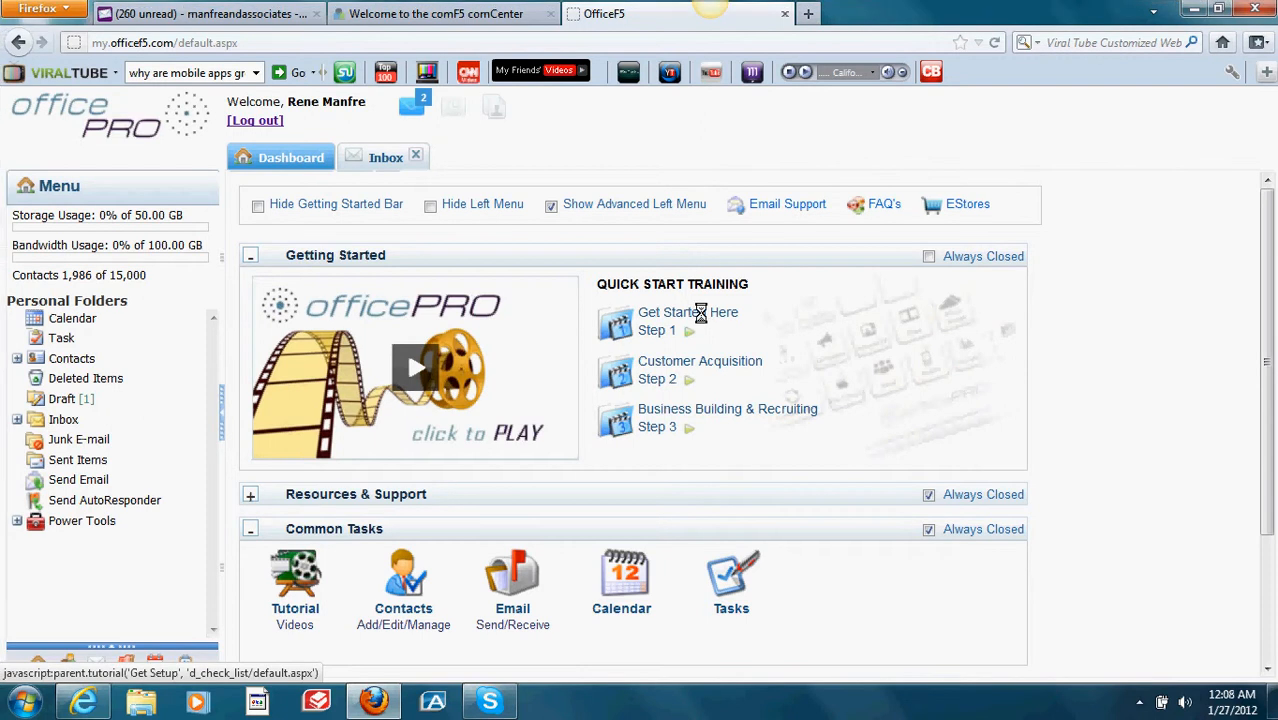
click(703, 320)
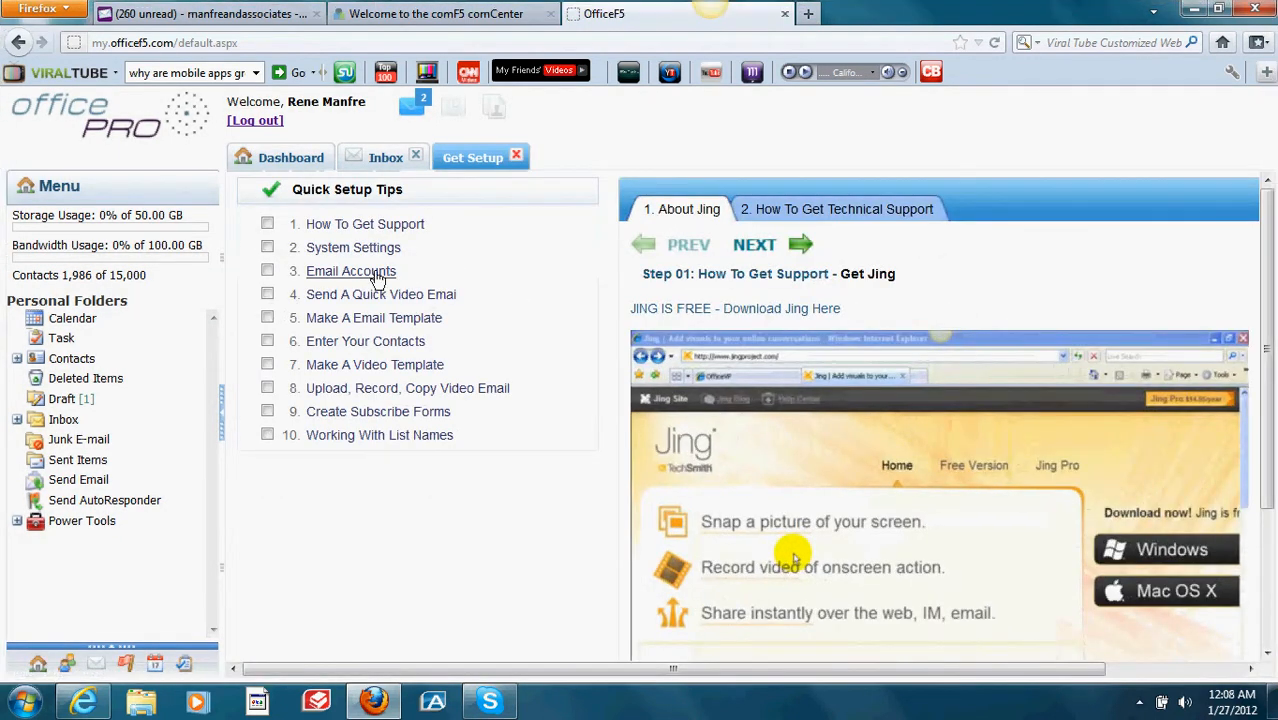
mouse_move(673, 520)
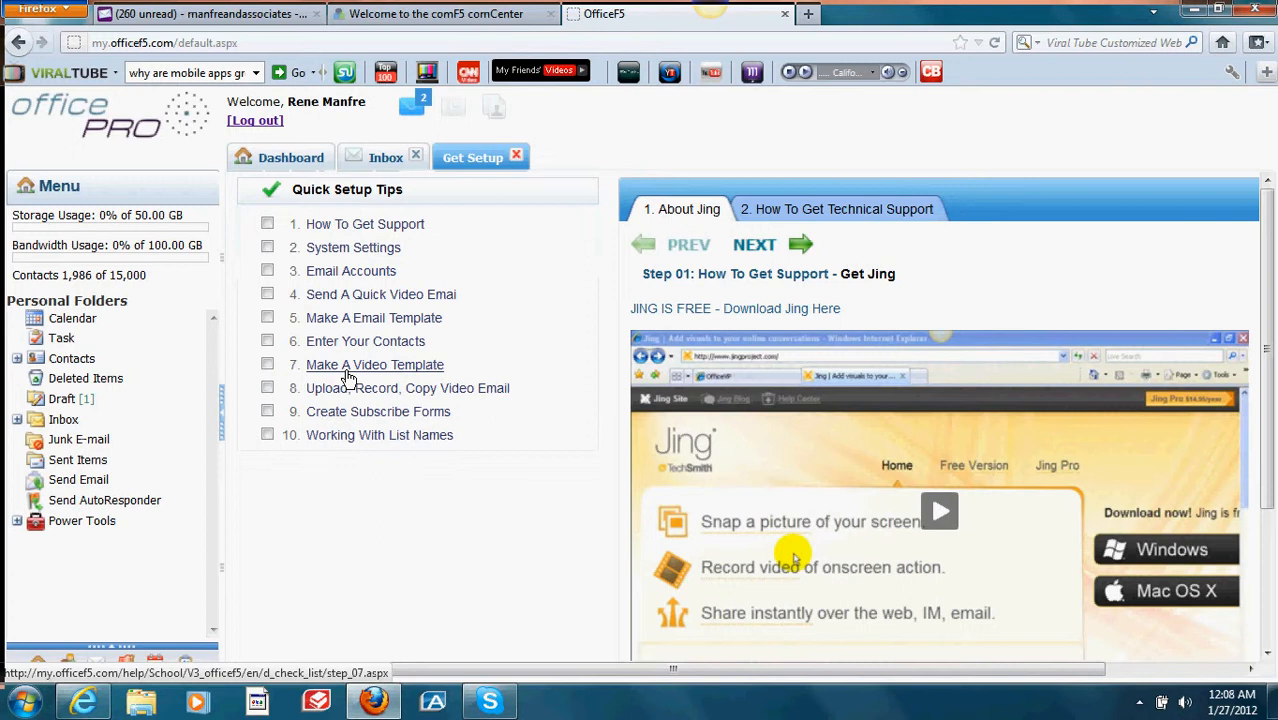
Step: Return to the inbox message list through the Dashboard's Common Tasks Email icon
click(371, 162)
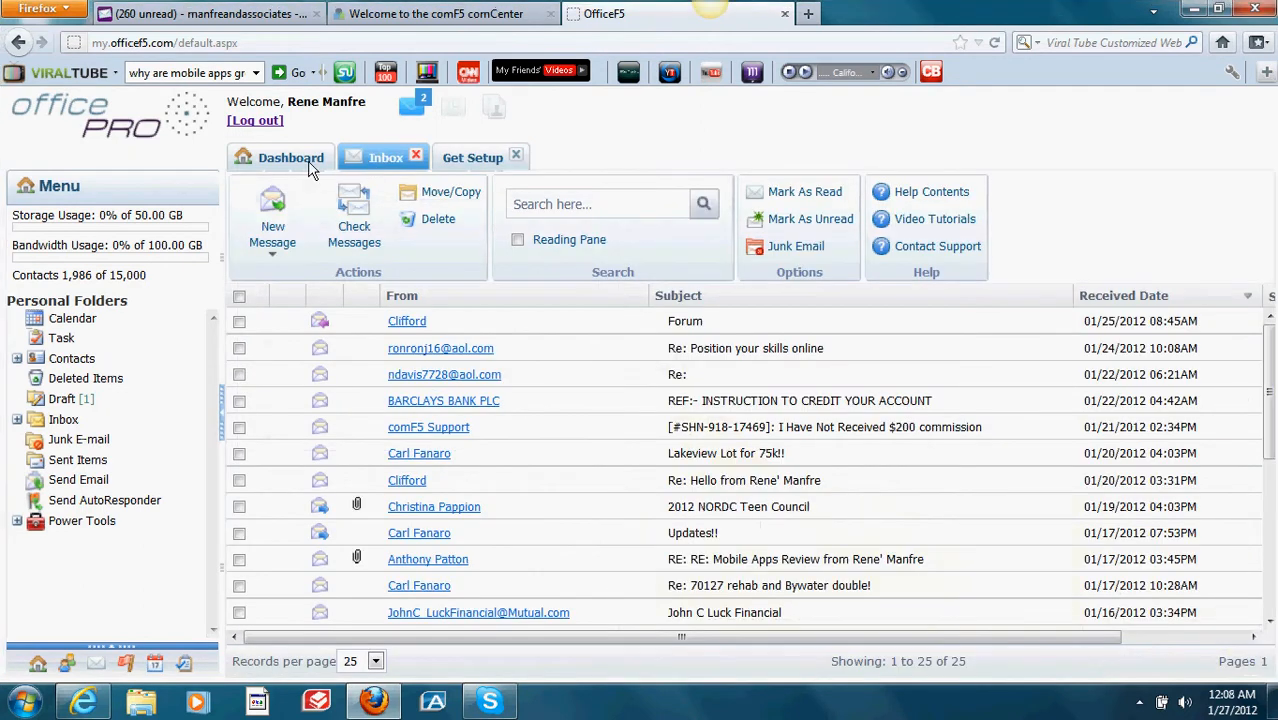
click(309, 166)
click(251, 530)
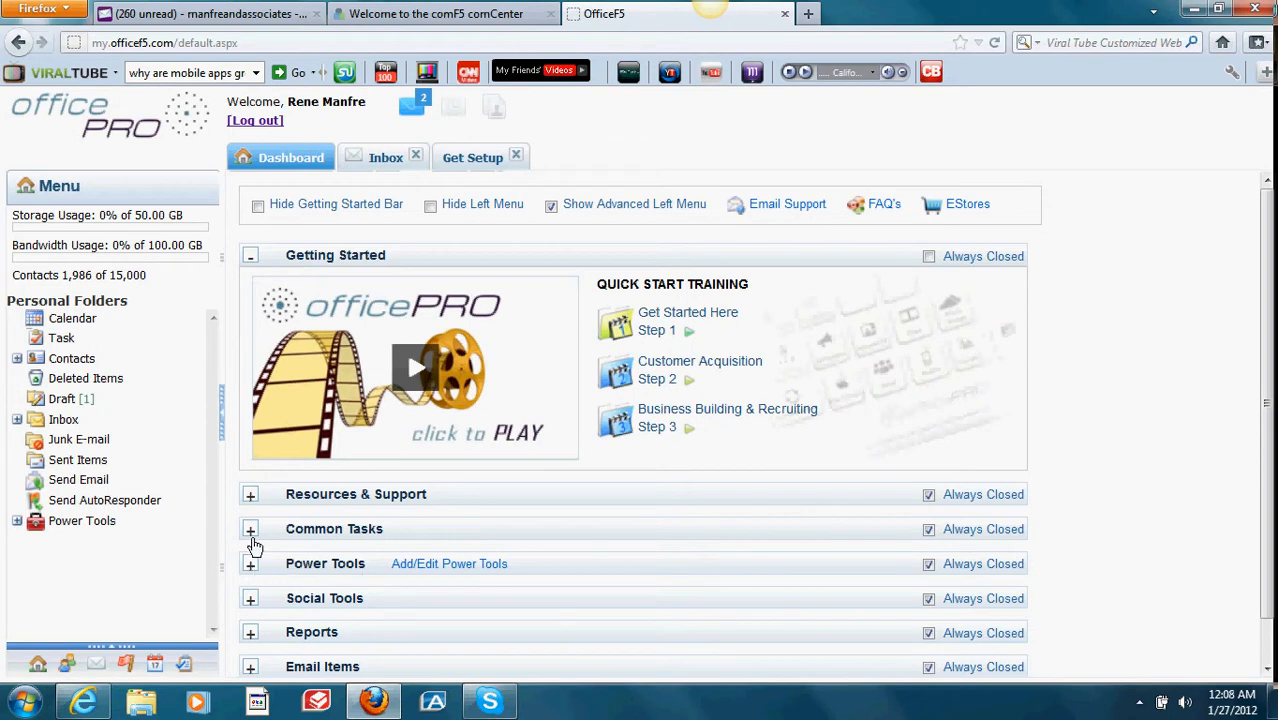
click(251, 531)
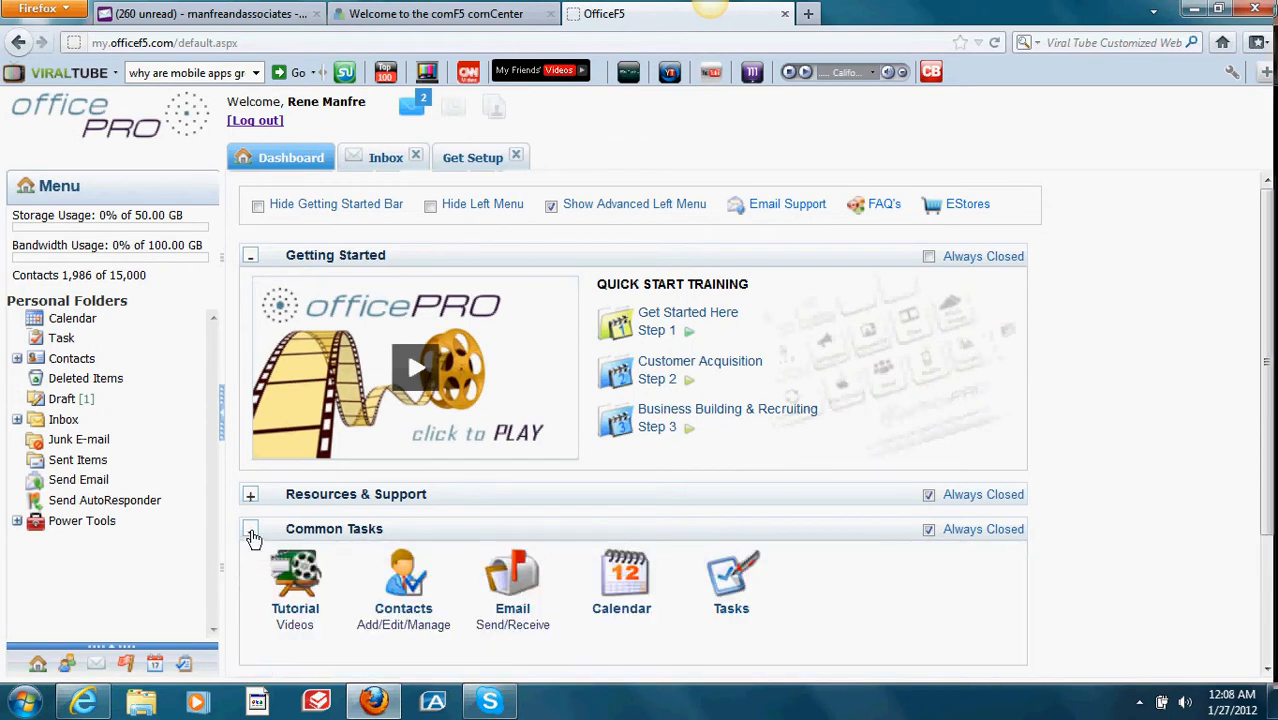
click(499, 580)
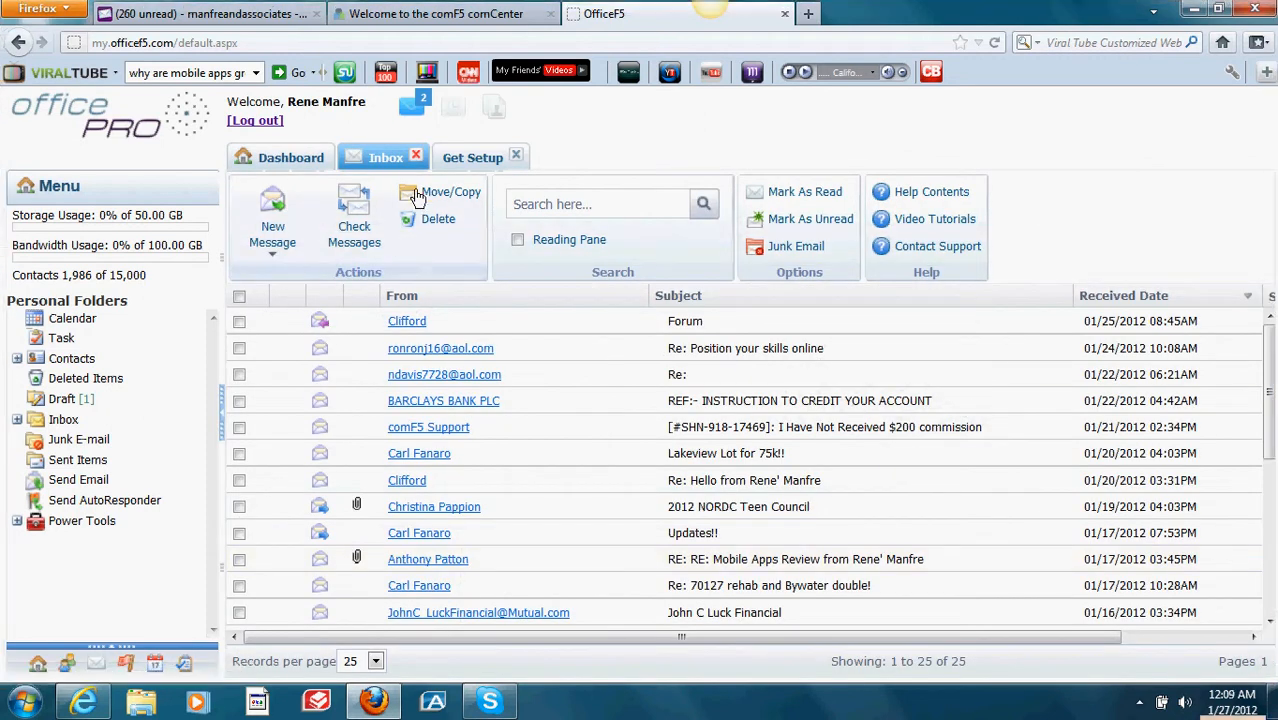
Step: Start a new message and set its Letter Category to Netdivvy
click(272, 230)
click(272, 228)
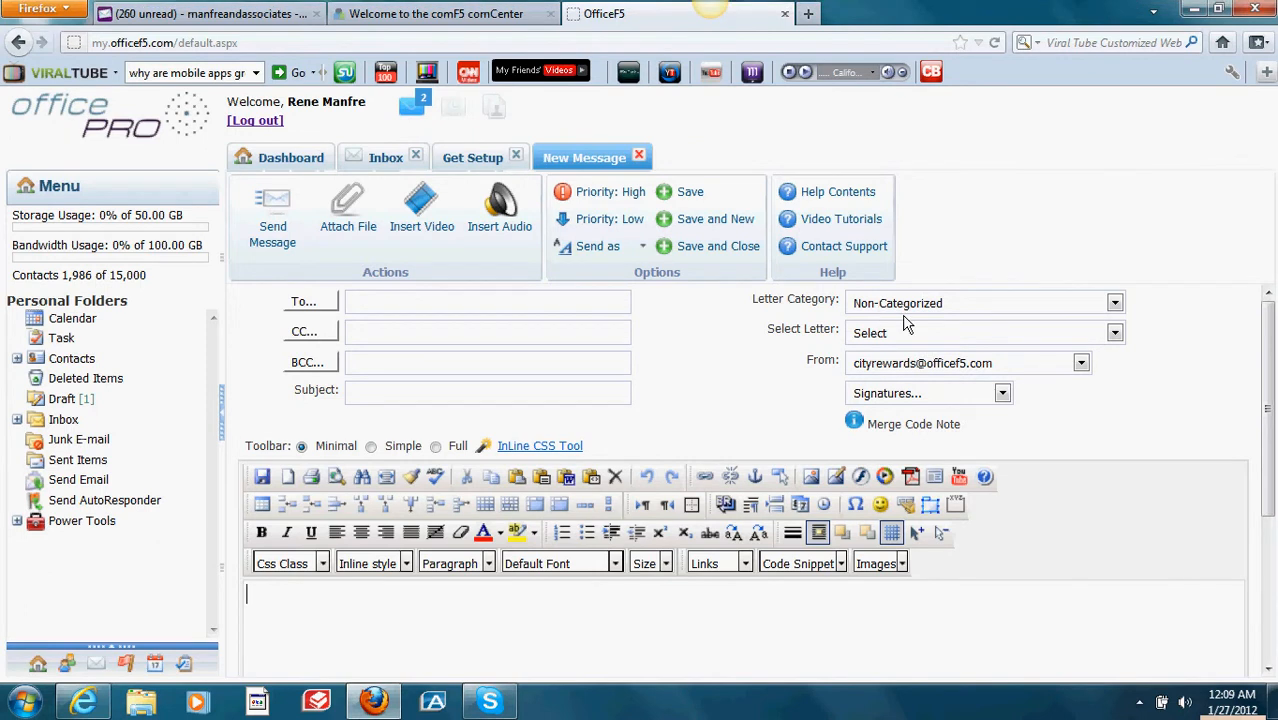
click(1114, 303)
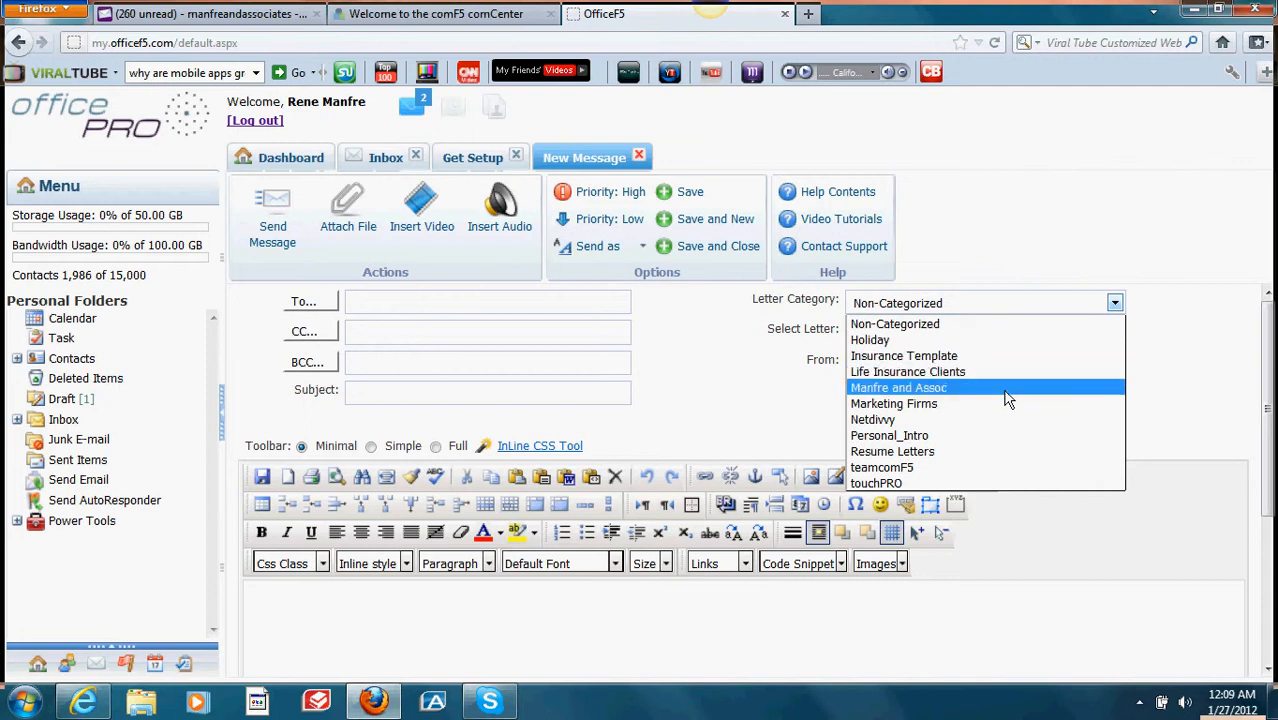
click(955, 430)
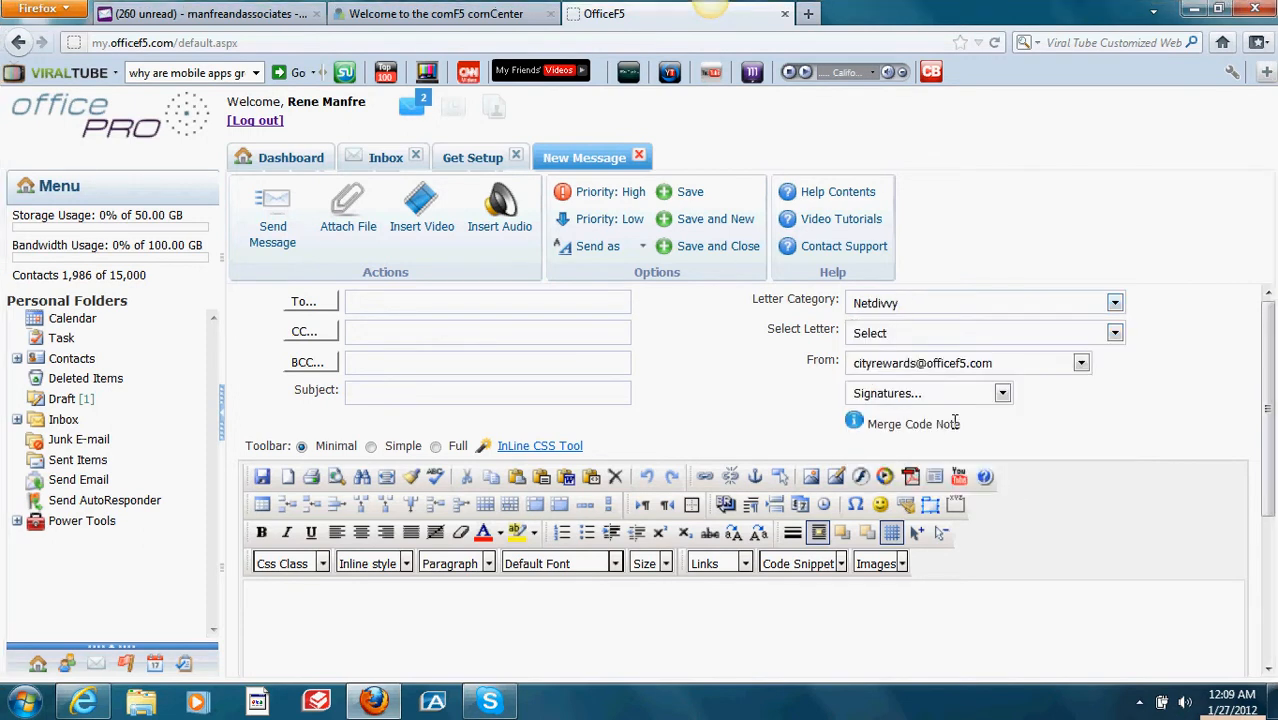
Step: Choose the saved Netdivvy letter in the Select Letter dropdown
click(1115, 335)
click(1117, 337)
click(1116, 336)
click(1114, 335)
click(1114, 335)
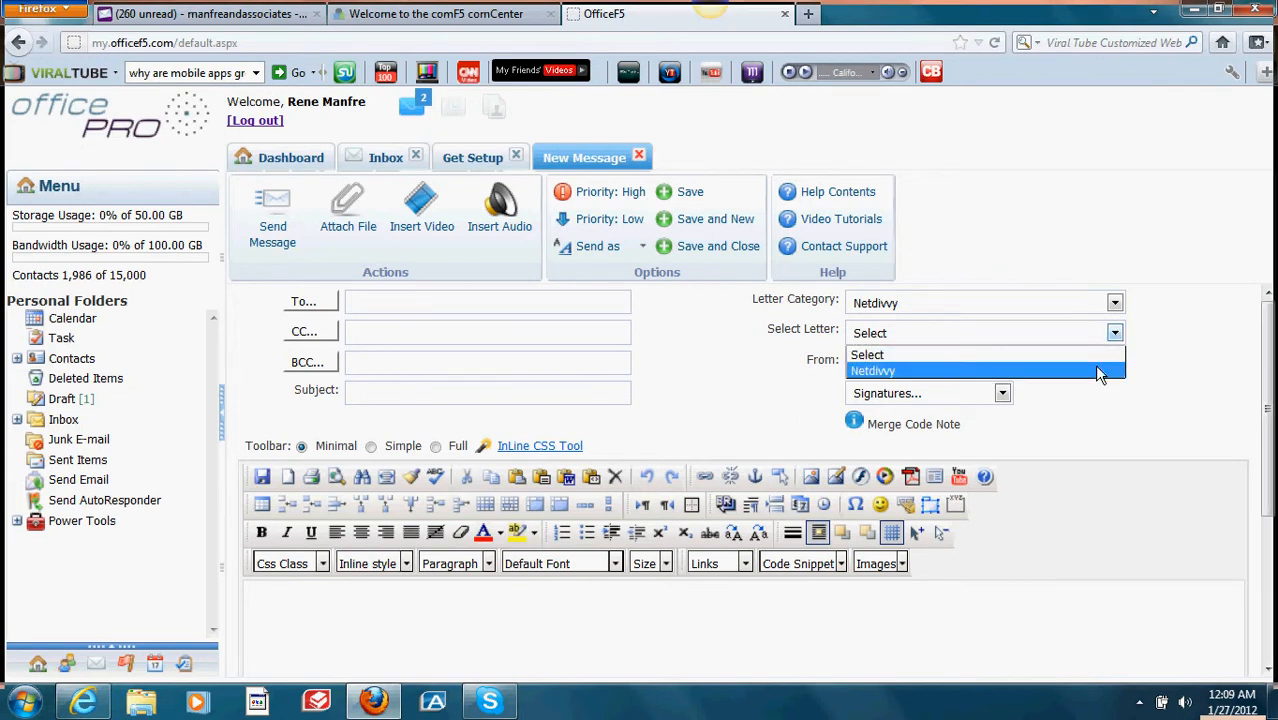
click(1095, 369)
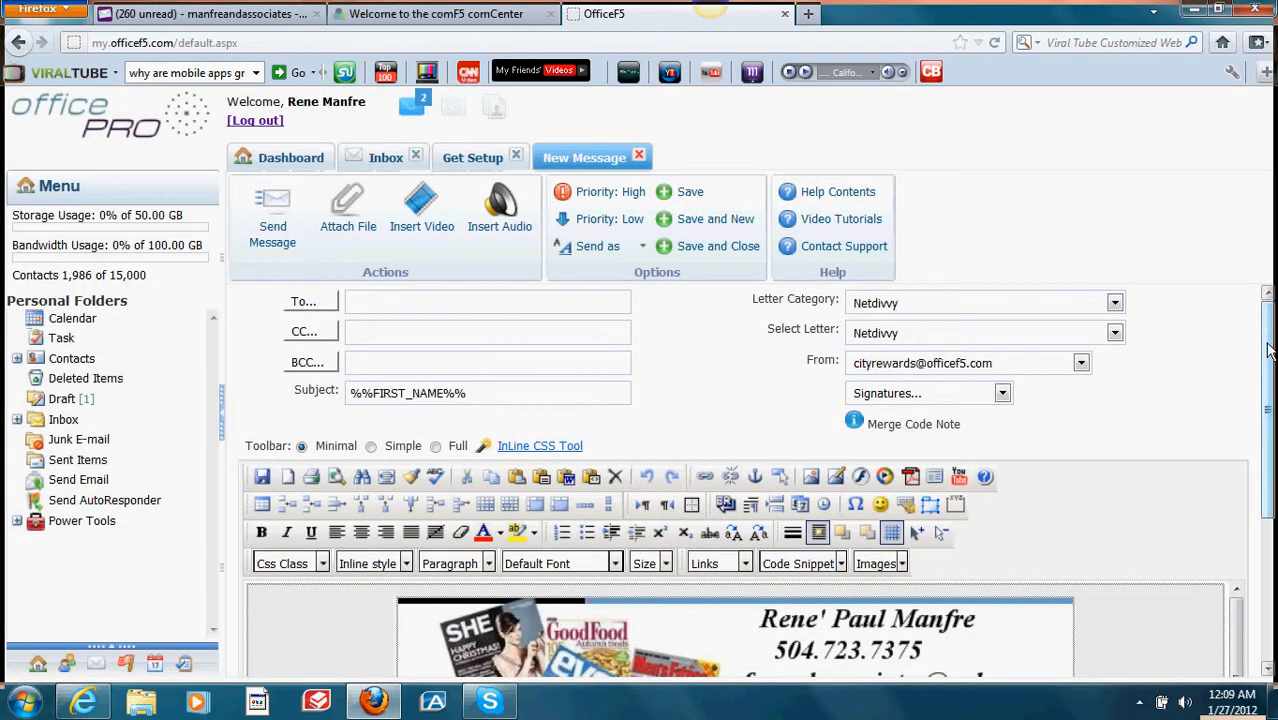
Step: Below the %%FIRST_NAME%% greeting, type 'I really am looking forward to our meeting thursday.'
drag(1269, 392, 1269, 538)
mouse_move(1239, 458)
mouse_down()
mouse_move(1247, 556)
mouse_move(1243, 447)
mouse_up()
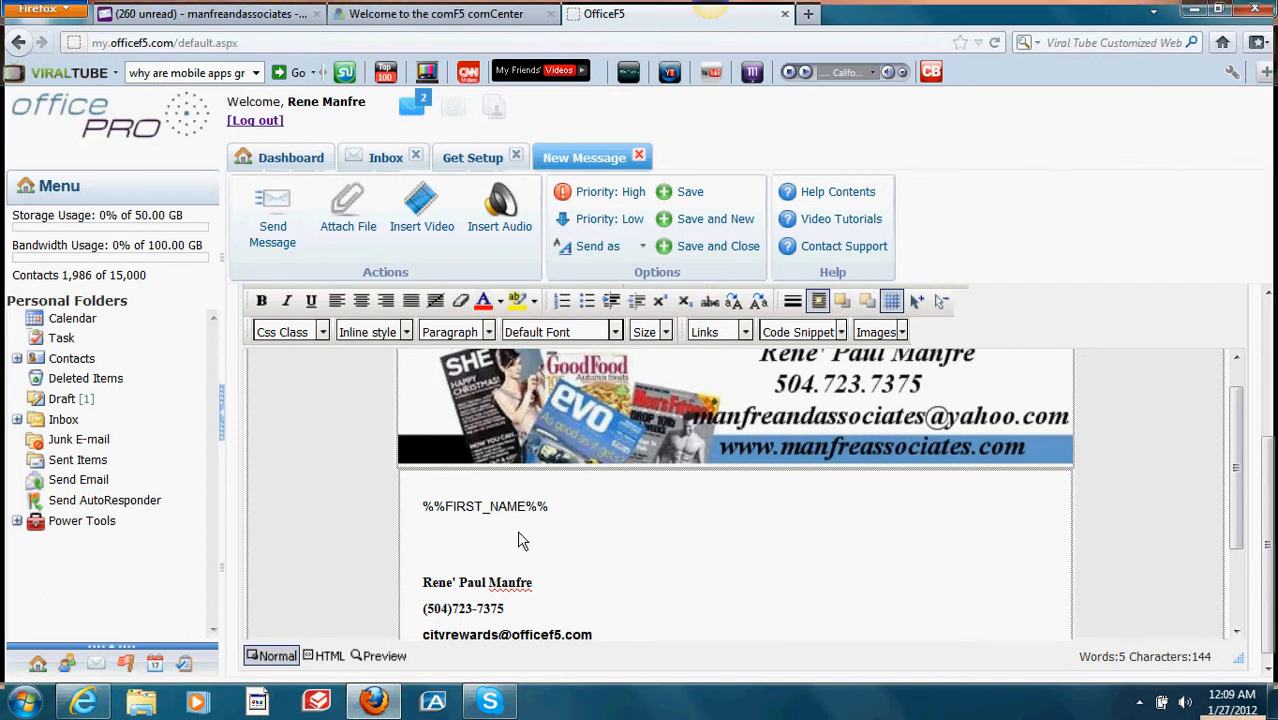
click(583, 519)
key(Return)
key(Return)
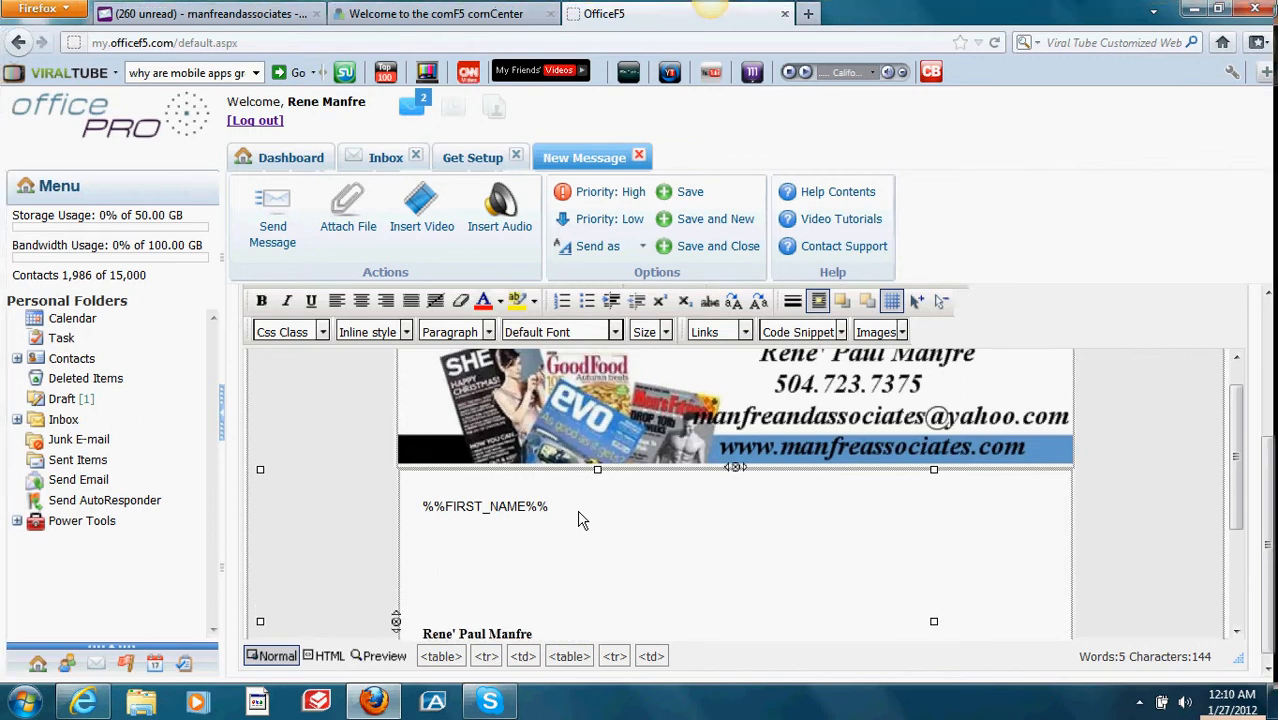
text(reallu)
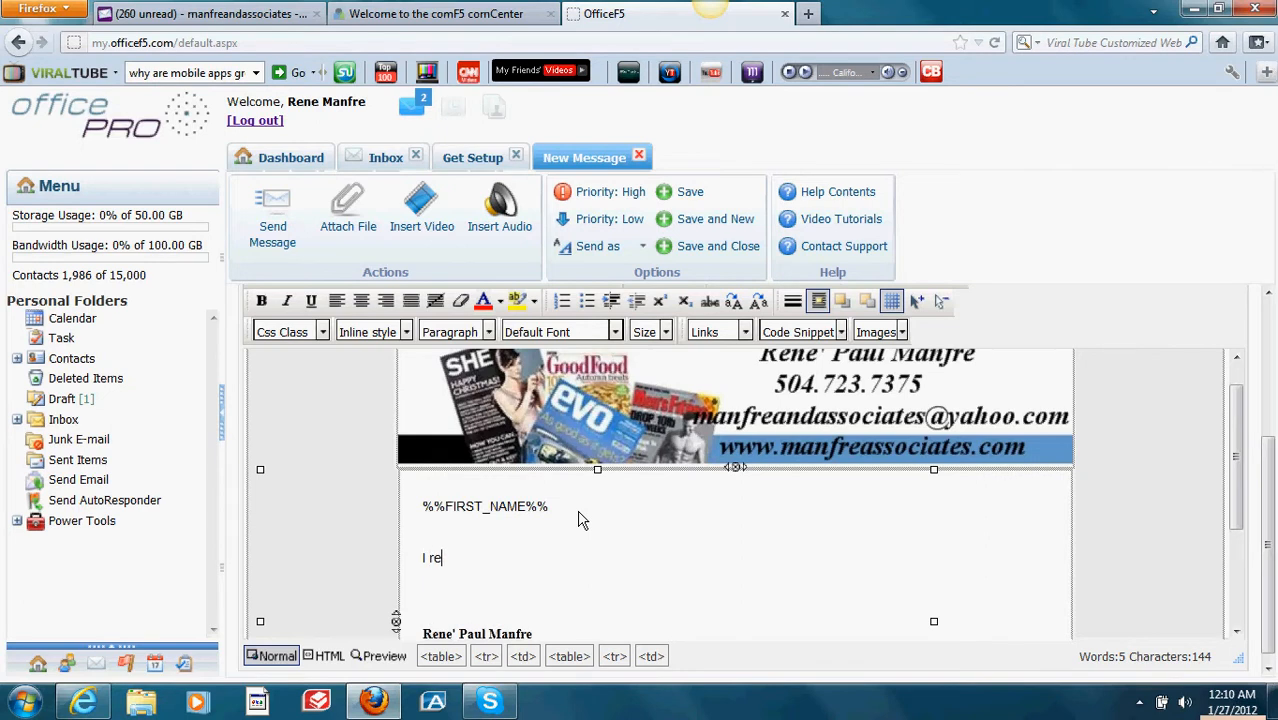
key(BackSpace)
key(BackSpace)
text(ly)
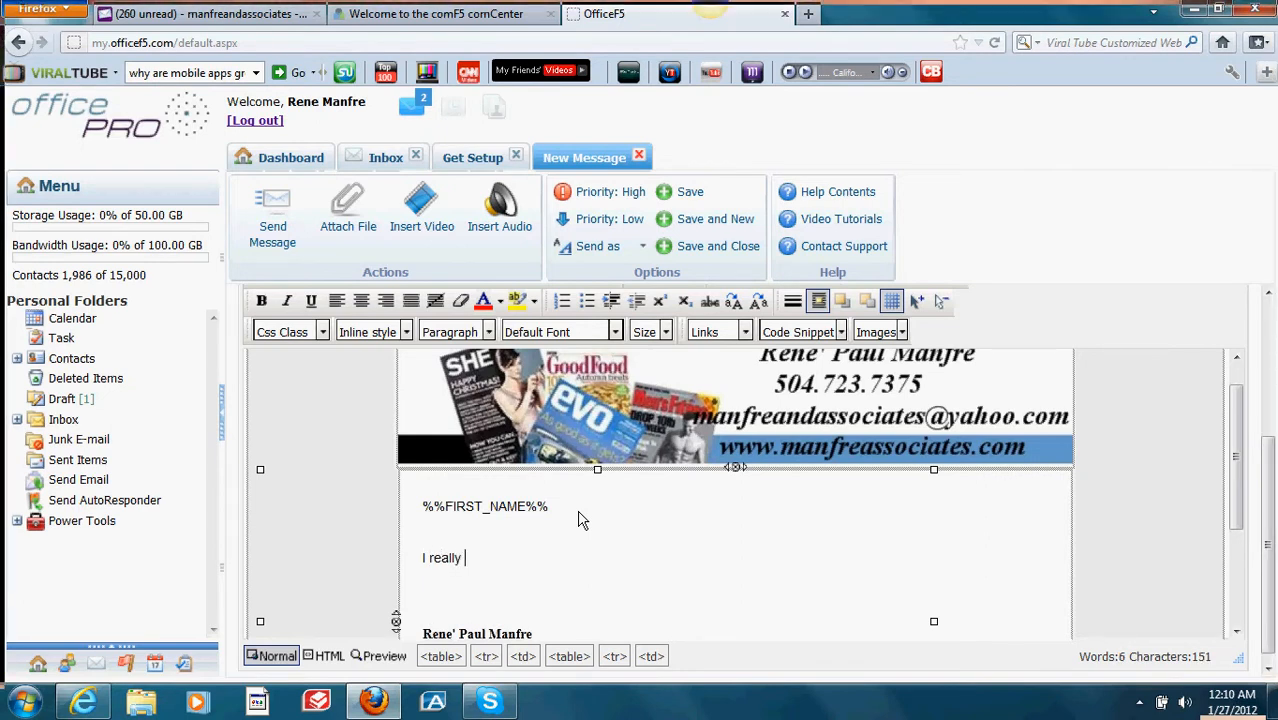
text( am lo)
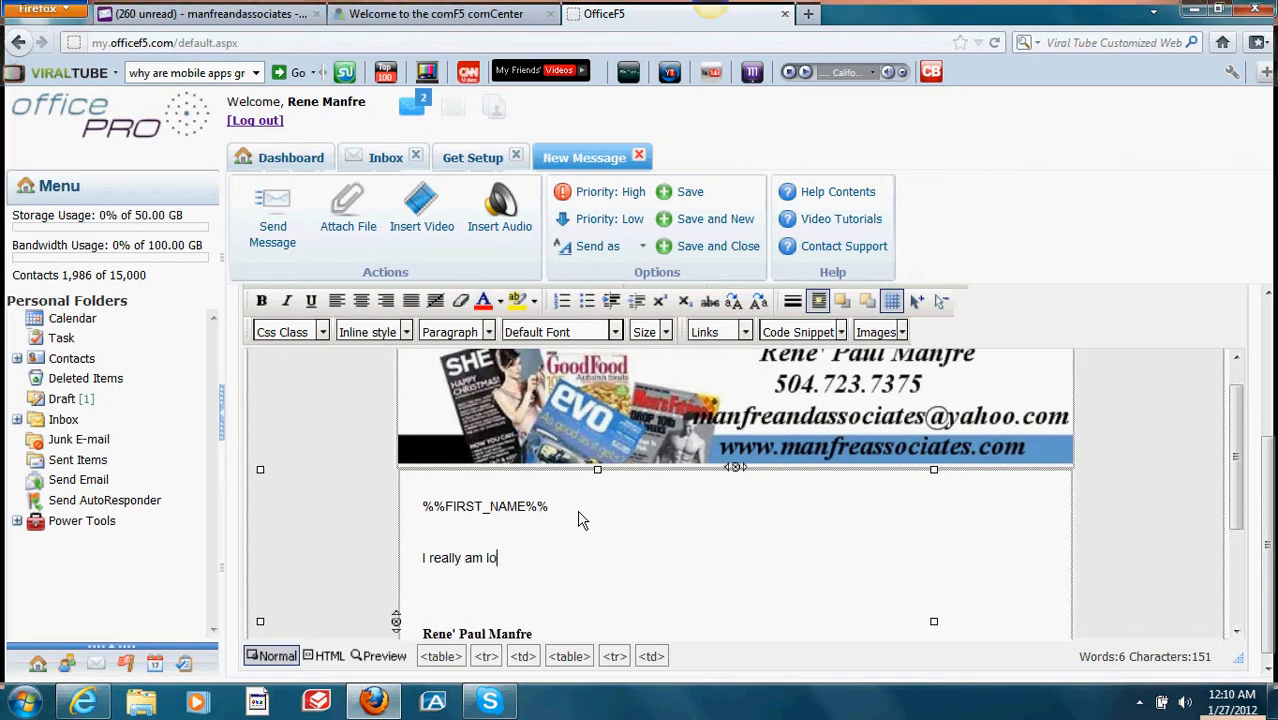
text(oking forwa)
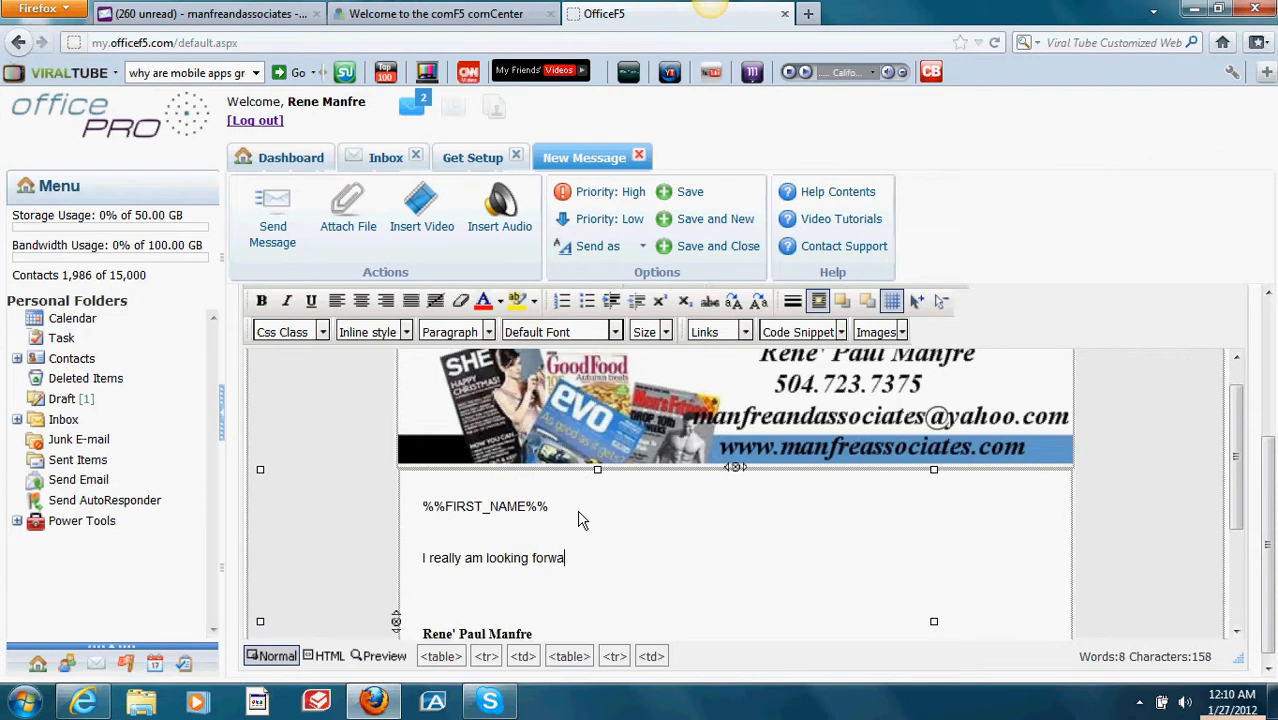
text(rd to our meeting th)
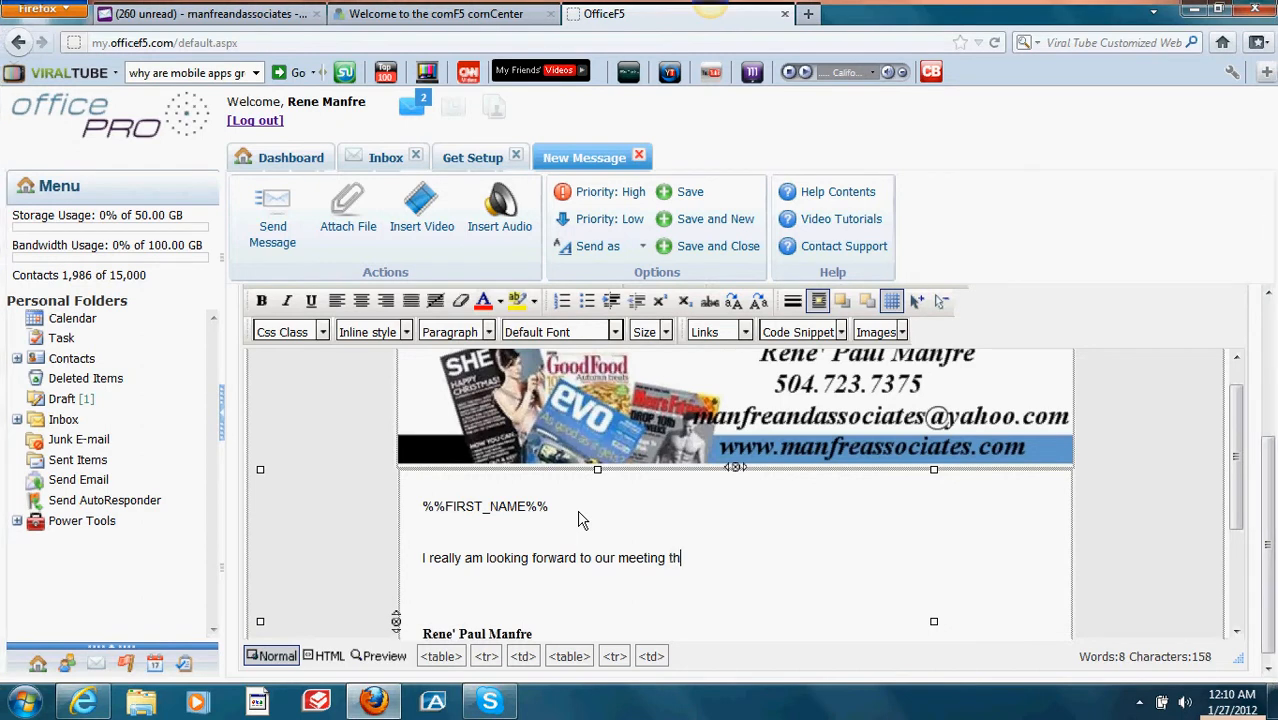
text(ursday)
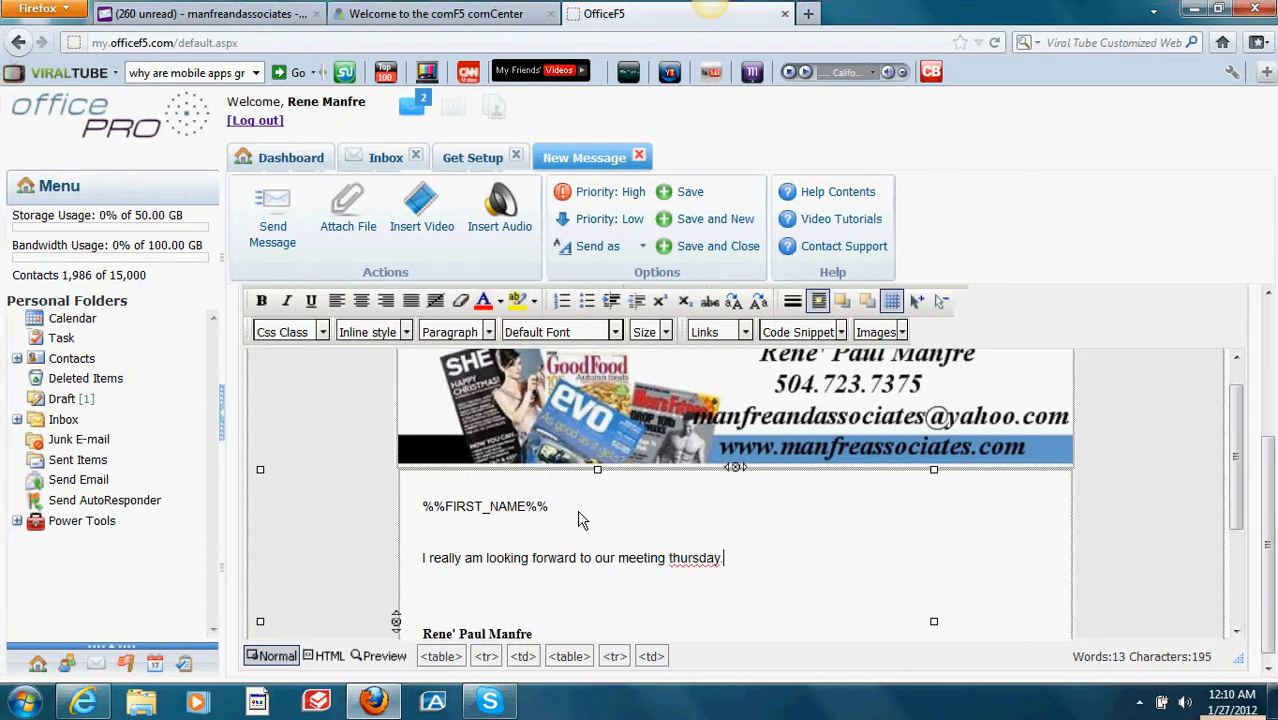
text( .)
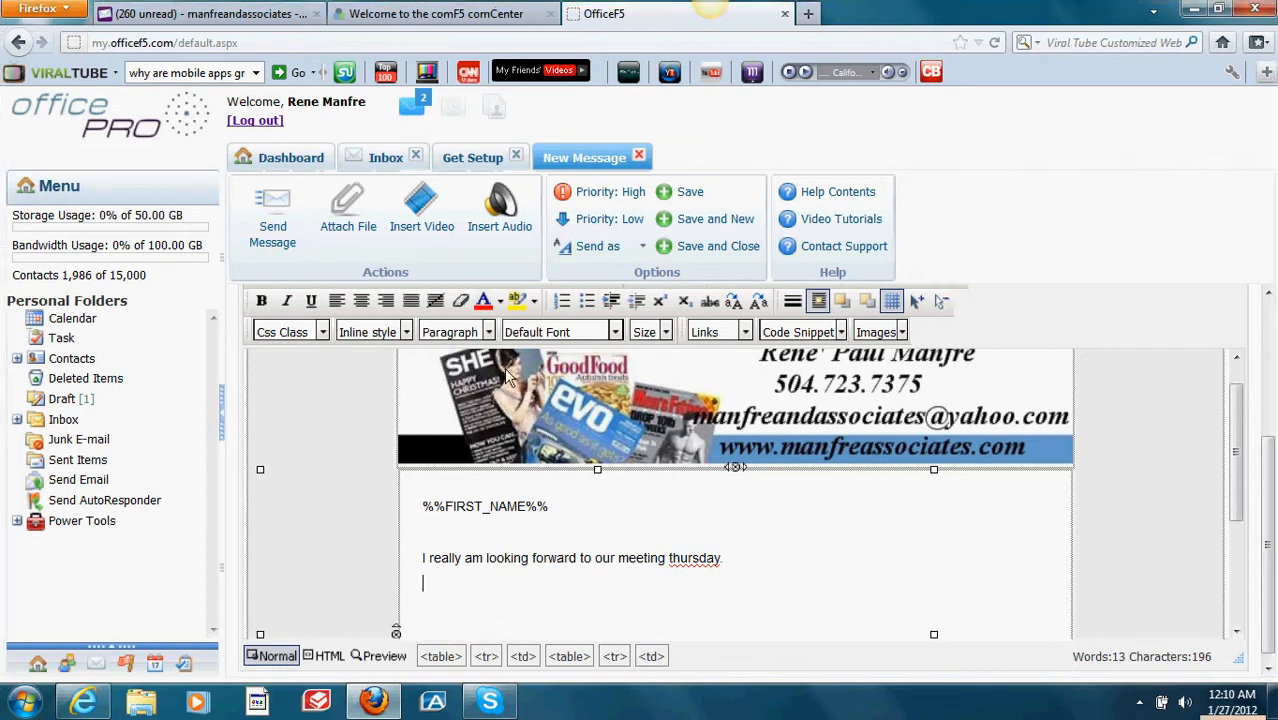
Step: Insert the emarketing Engine video from the Video Vault as a Click to Play button
click(425, 230)
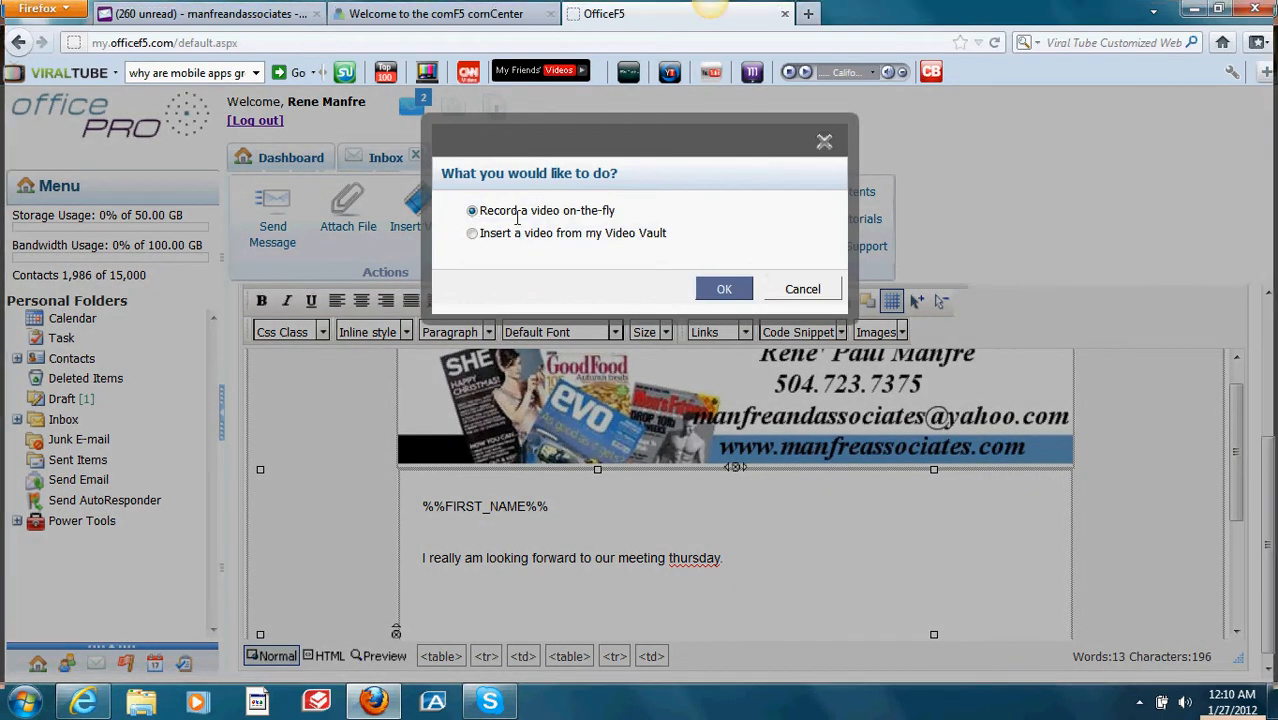
click(472, 235)
click(722, 289)
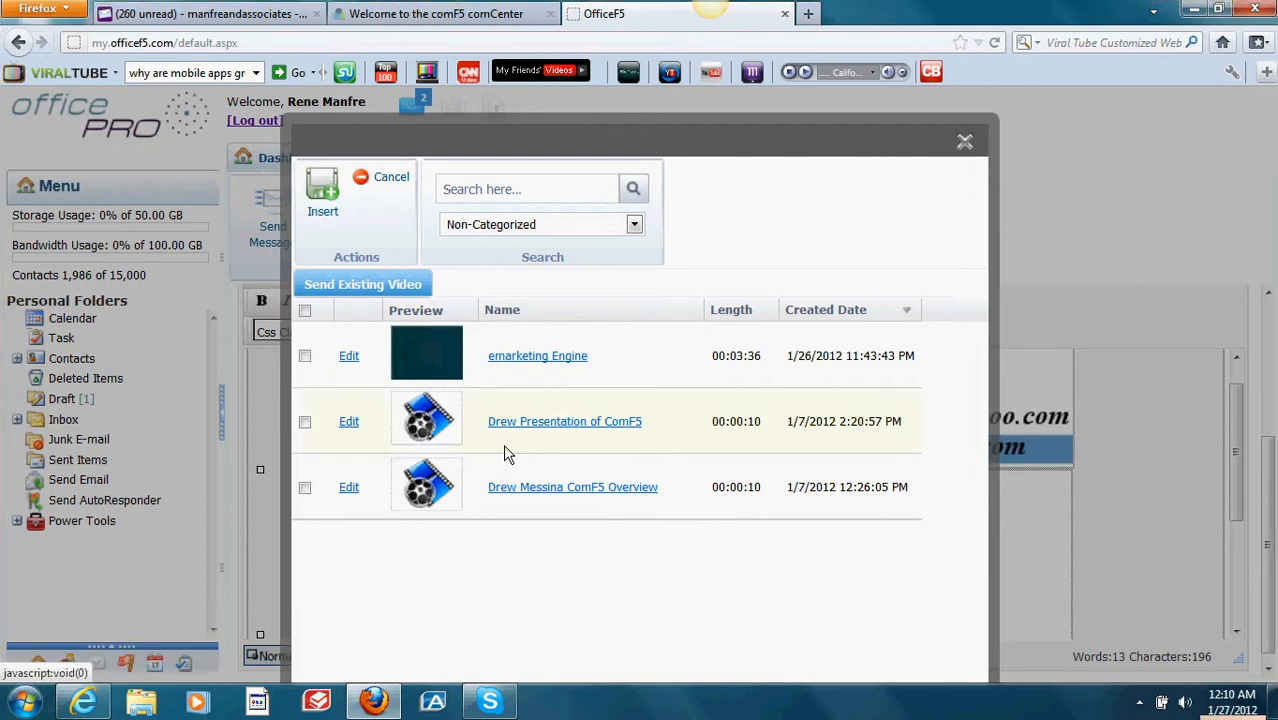
click(305, 356)
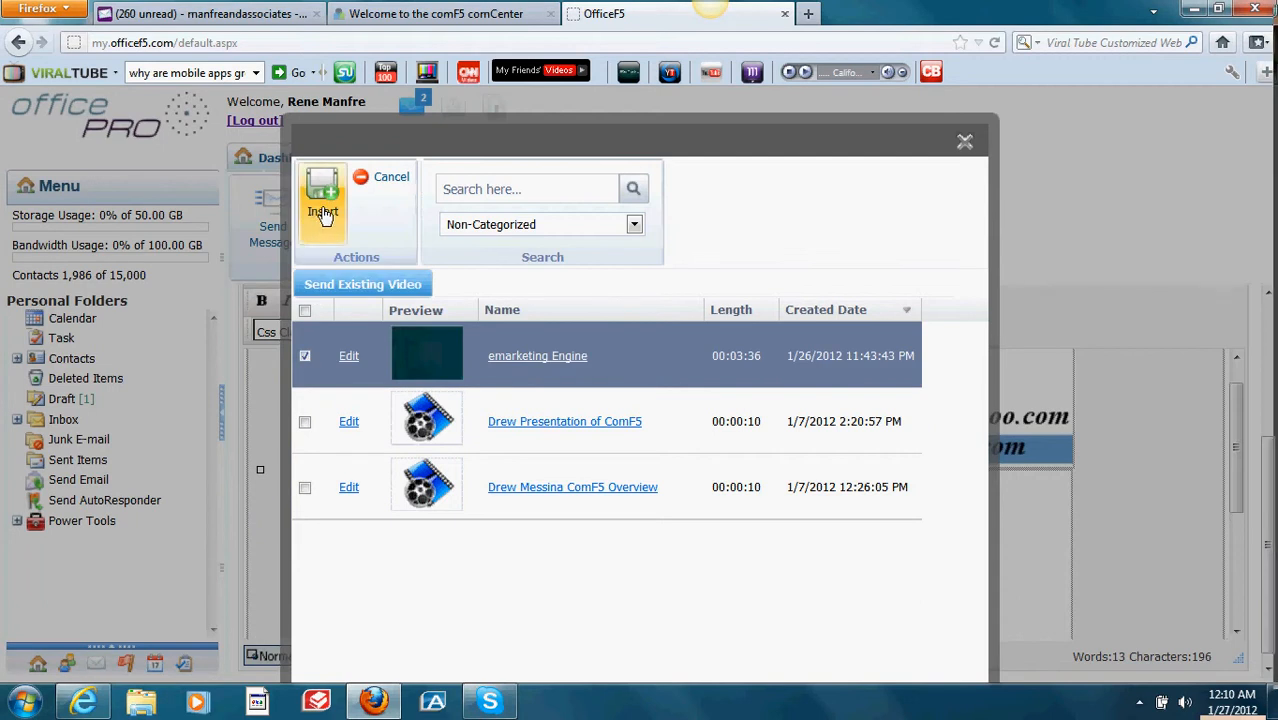
click(323, 205)
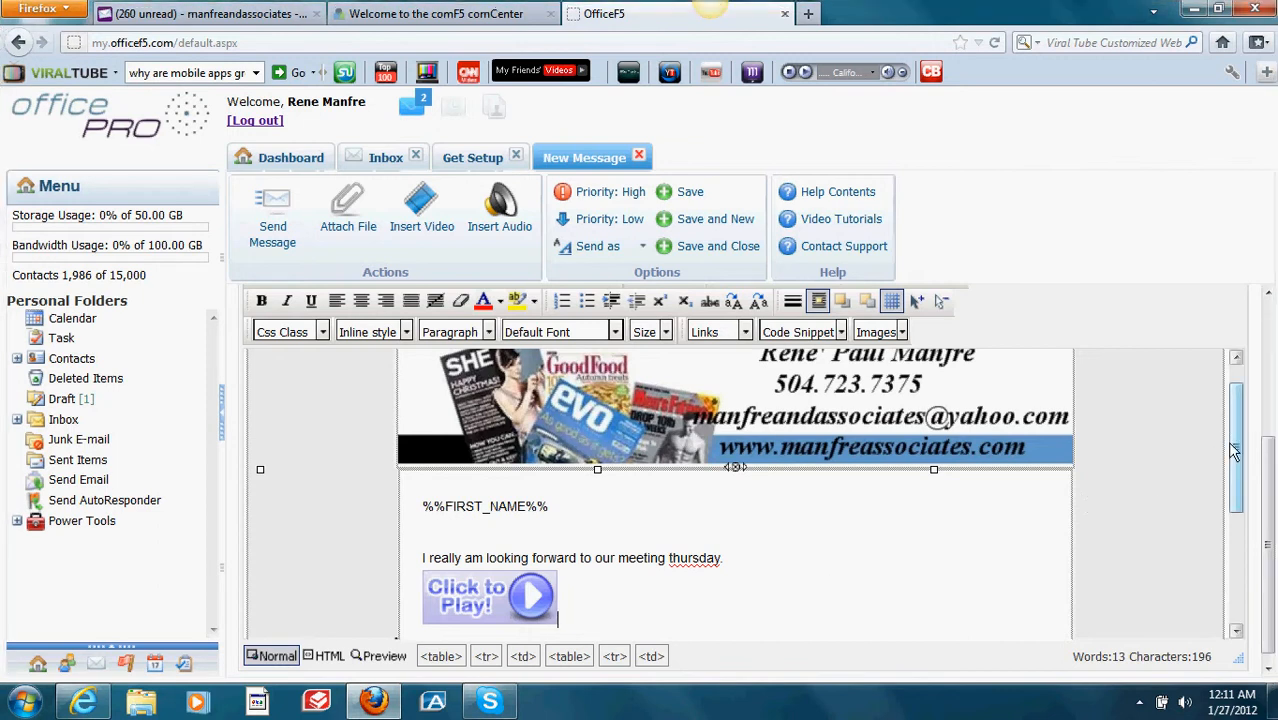
mouse_move(1234, 451)
mouse_down()
mouse_move(1239, 526)
mouse_move(1243, 450)
mouse_up()
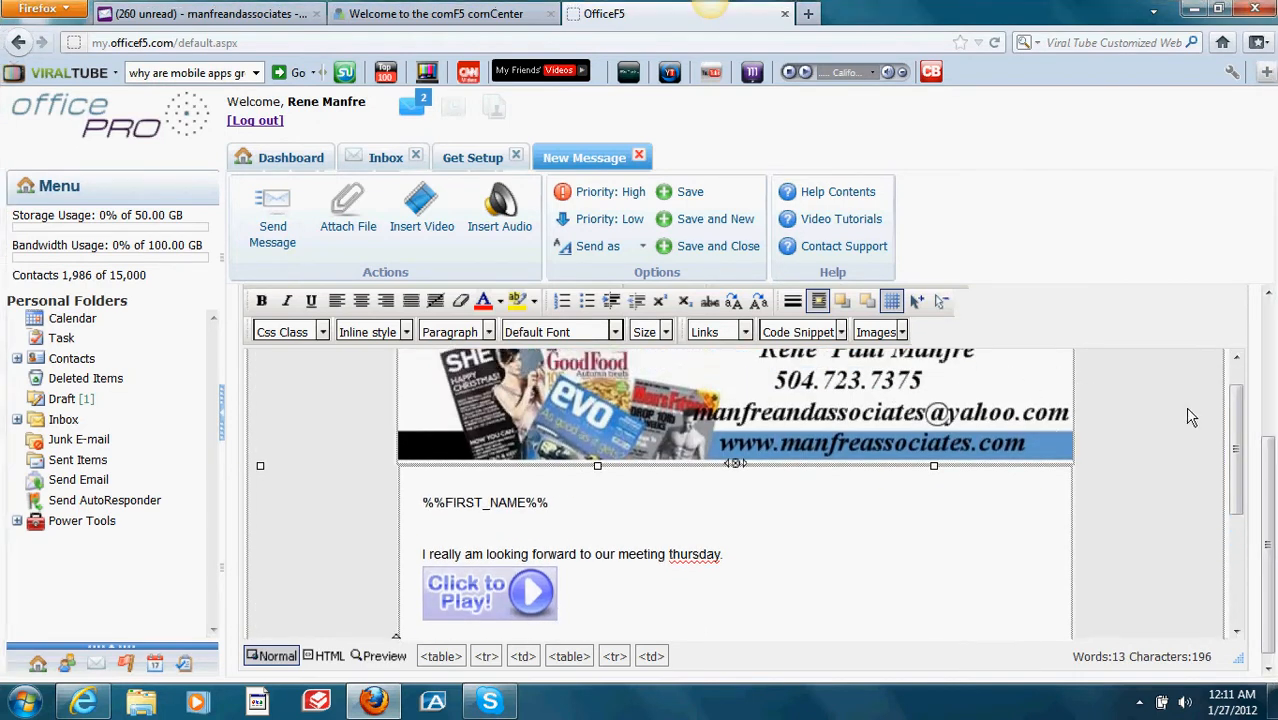
Step: Enter the Yahoo recipient's e-mail address in the To field and try sending
scroll(1220, 440, up, 5)
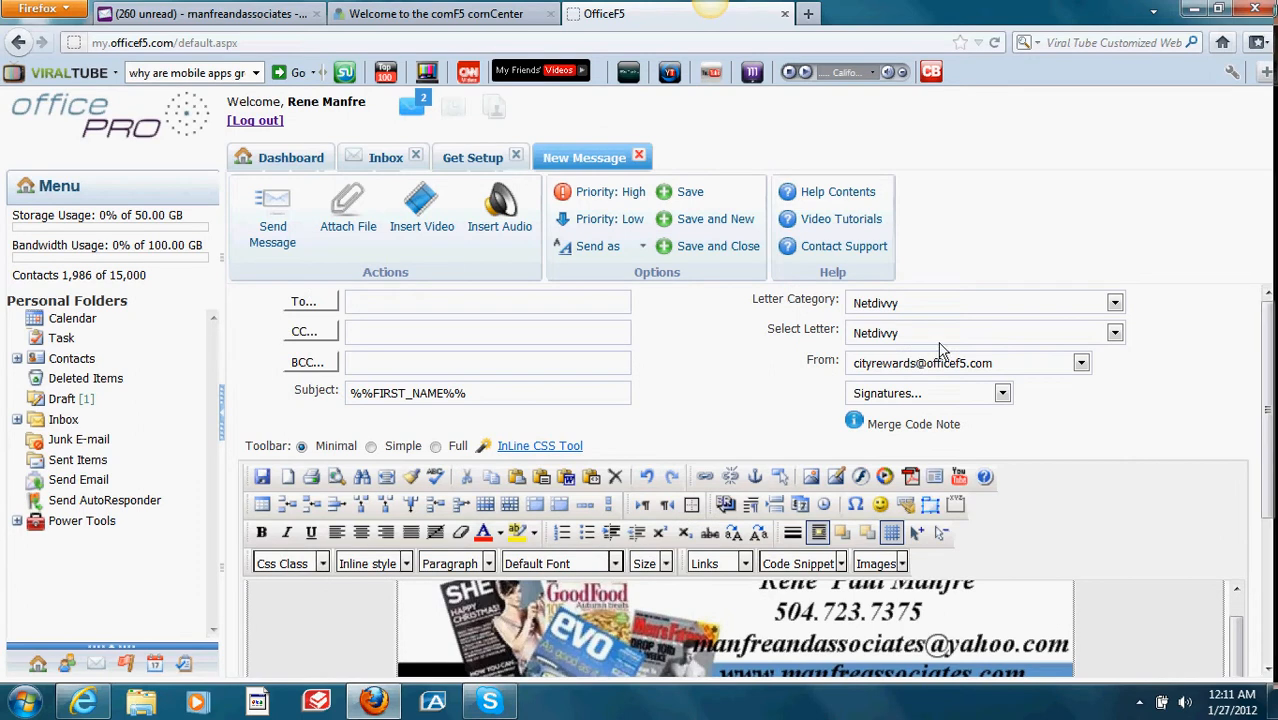
click(567, 308)
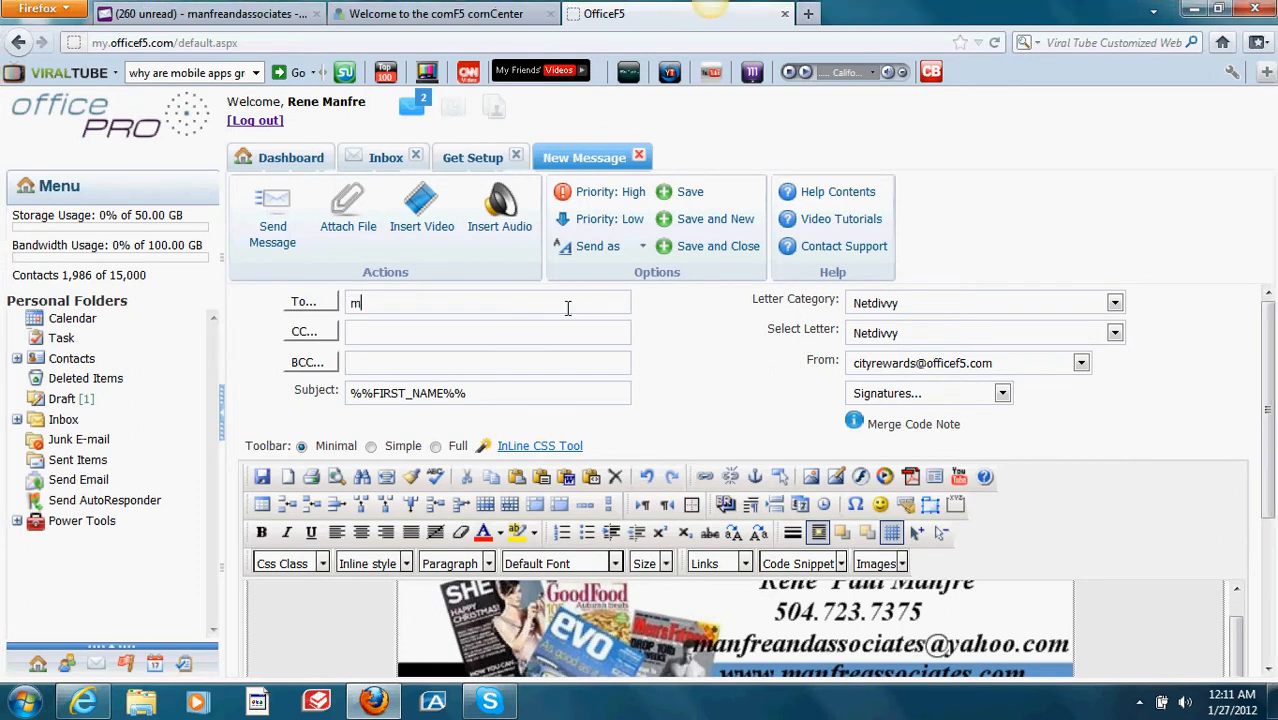
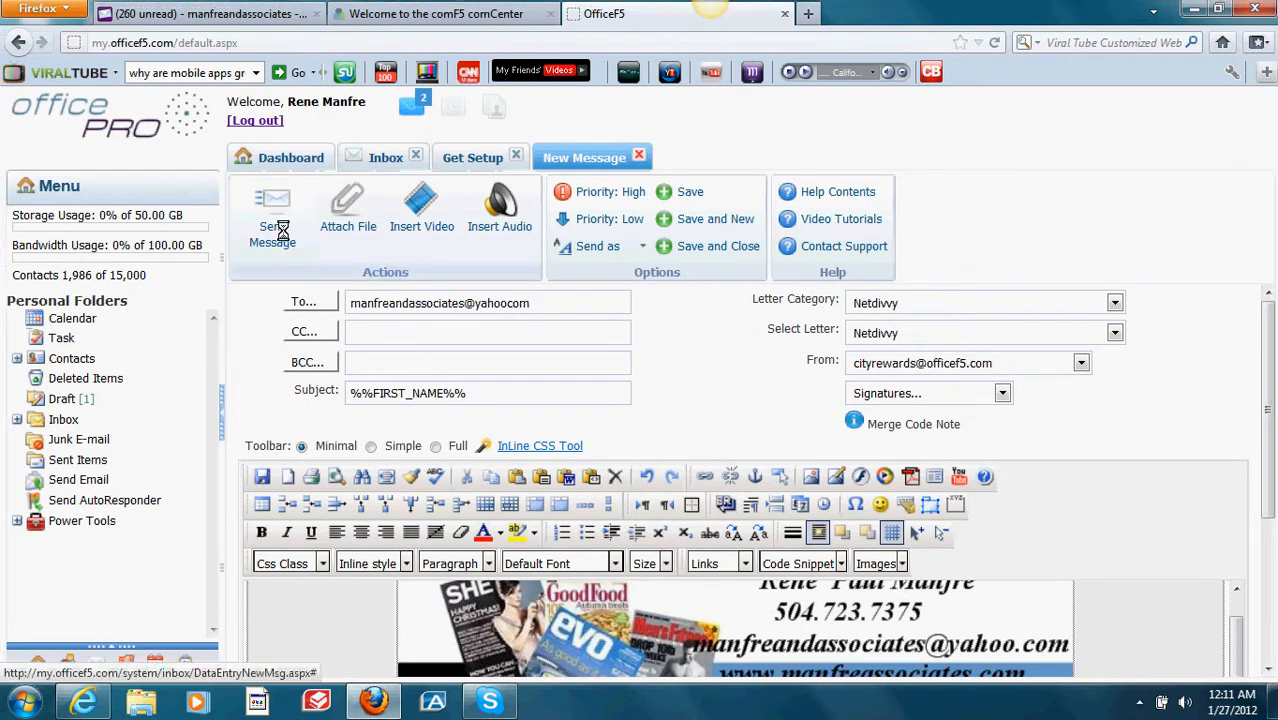
click(283, 230)
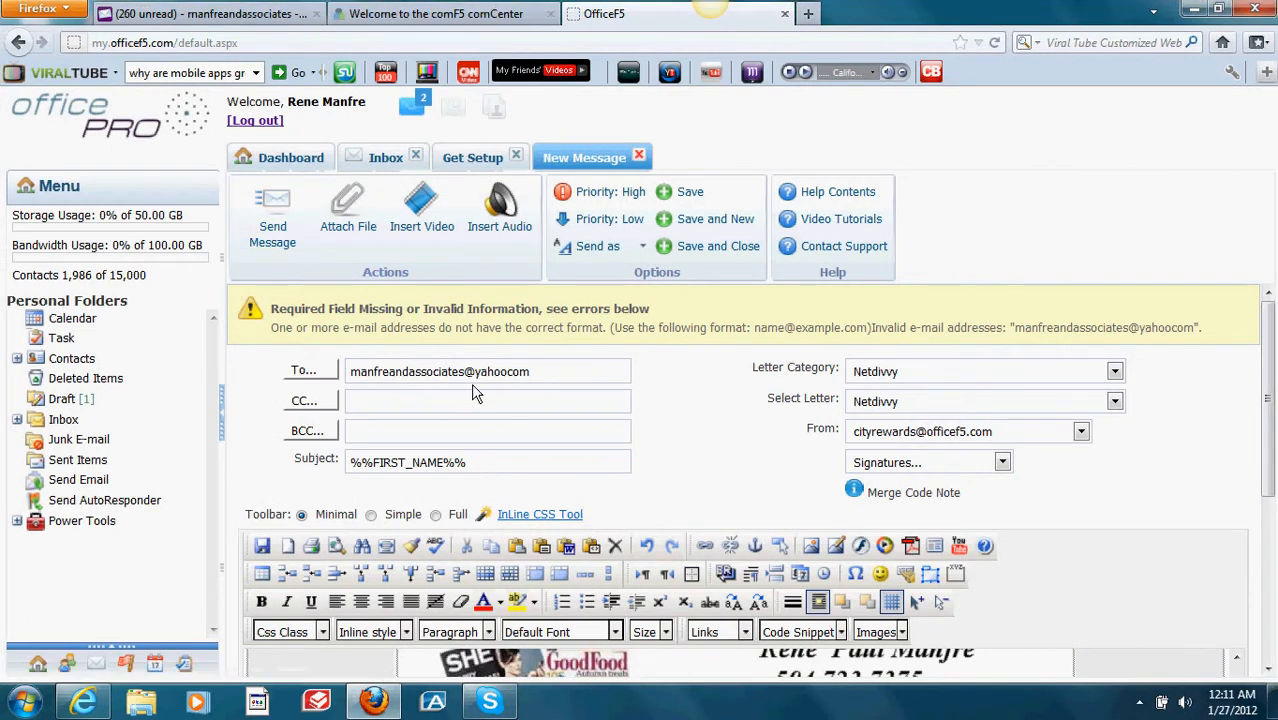
Step: Add the missing dot before 'com' in the address and send the letter
click(507, 372)
text(.)
click(281, 236)
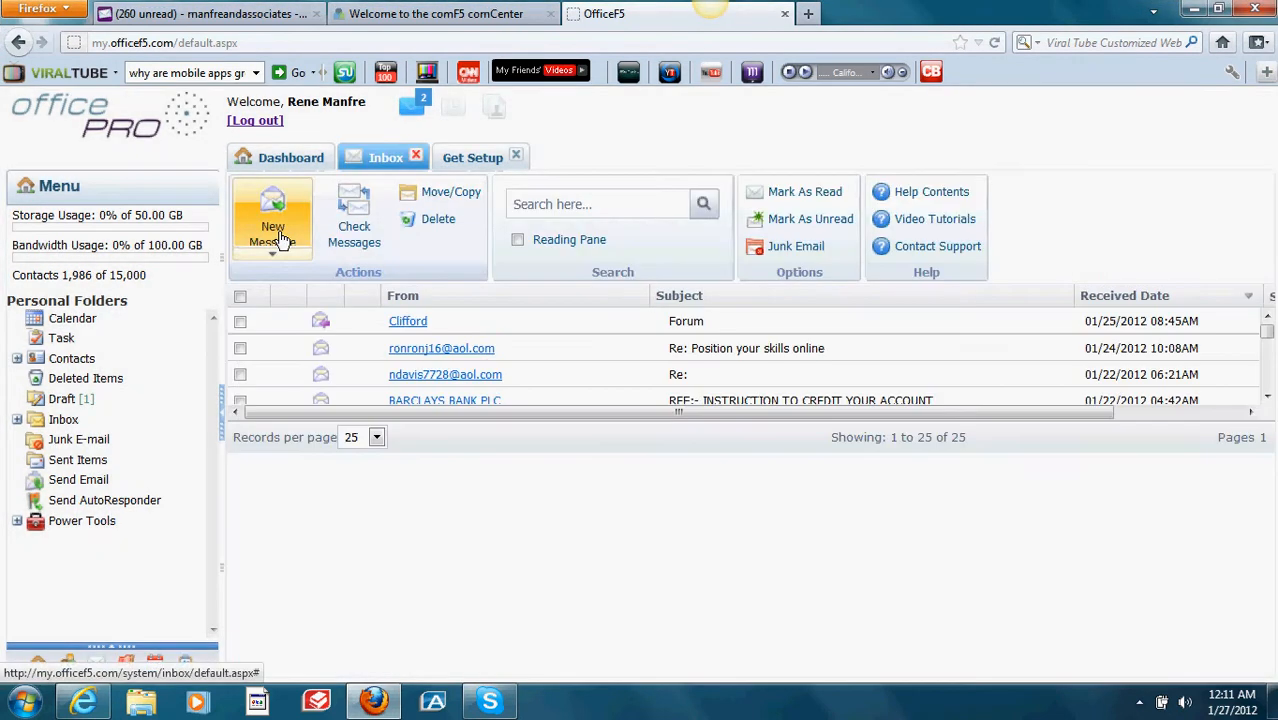
Step: Open the newest message, the video letter, in the Yahoo Mail inbox
click(250, 16)
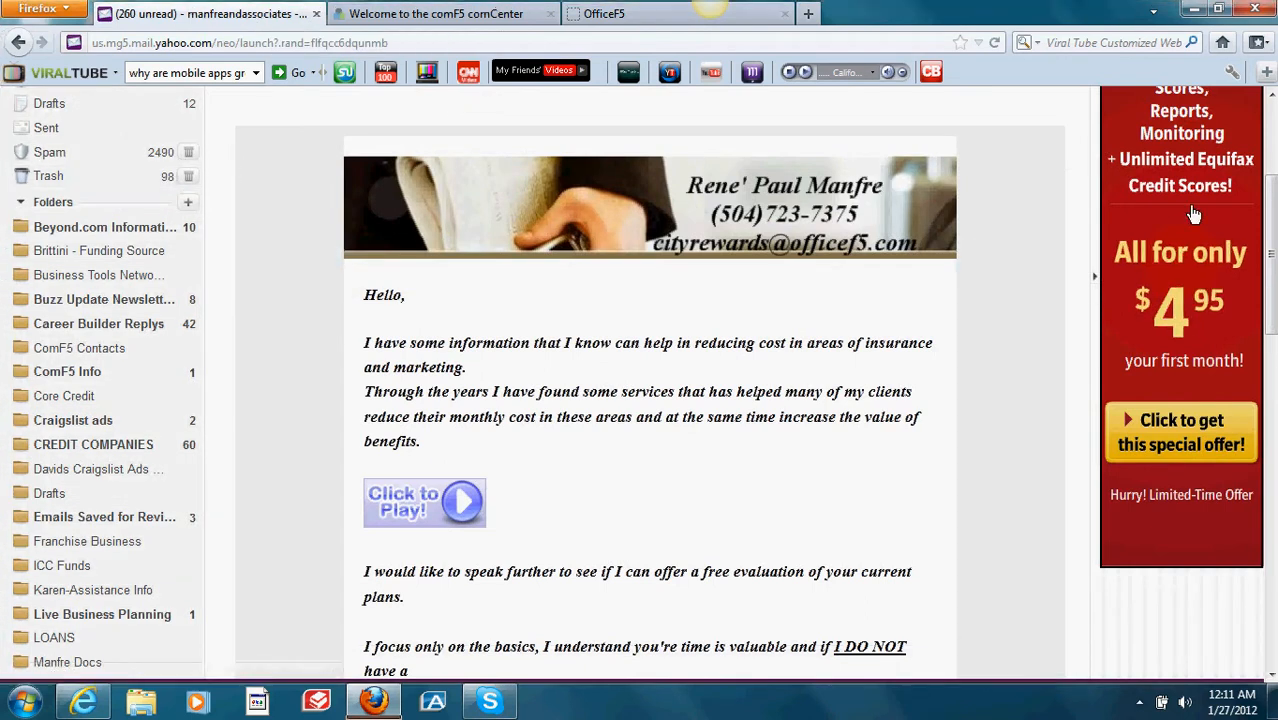
scroll(1268, 210, up, 2)
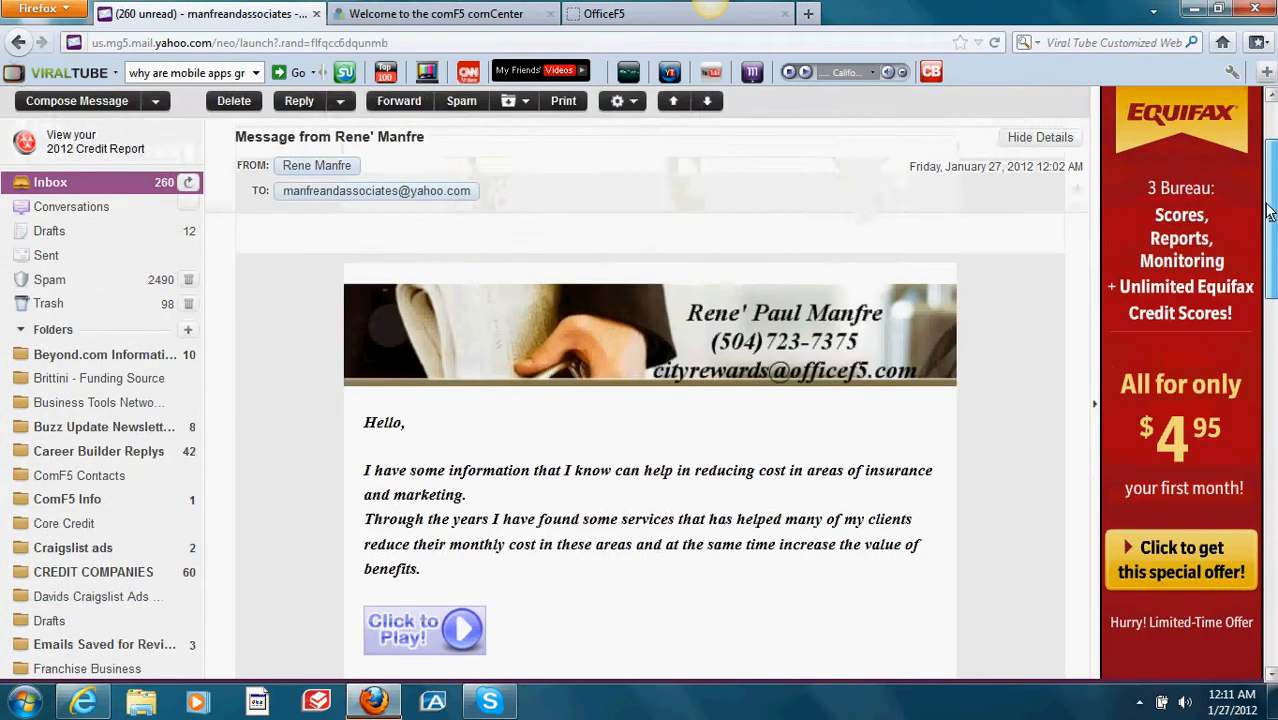
scroll(1268, 210, up, 2)
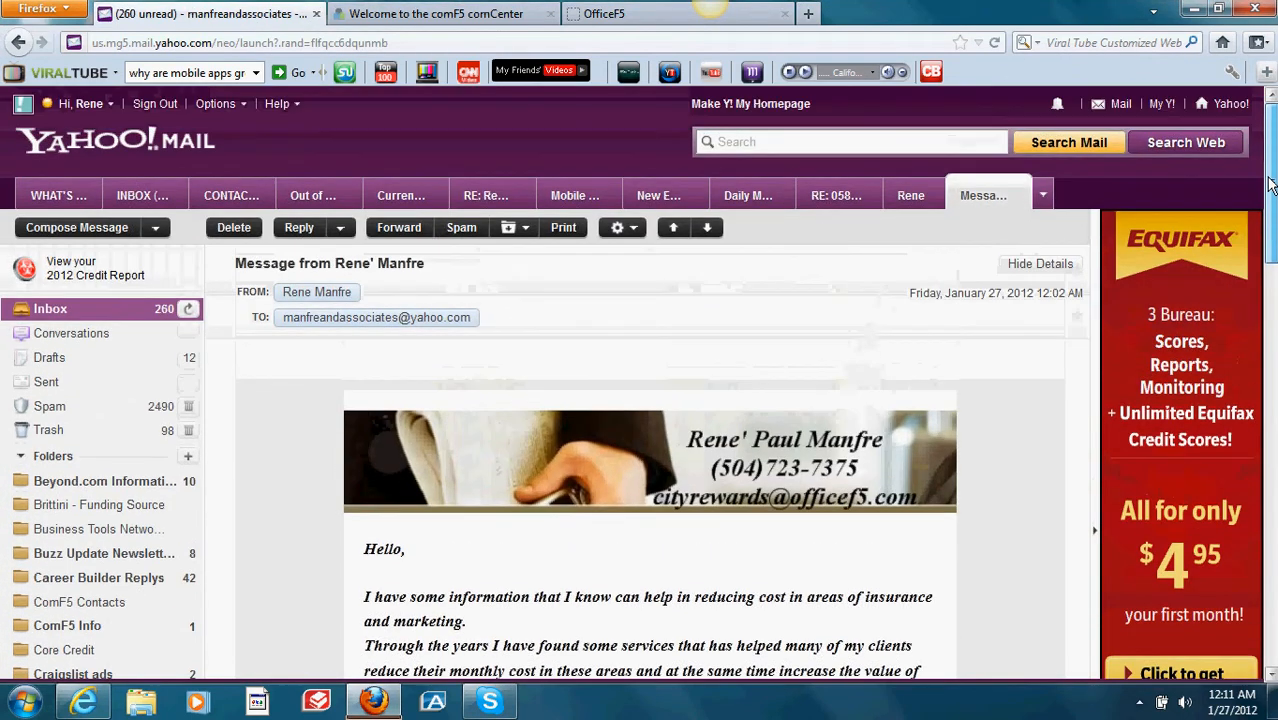
click(118, 316)
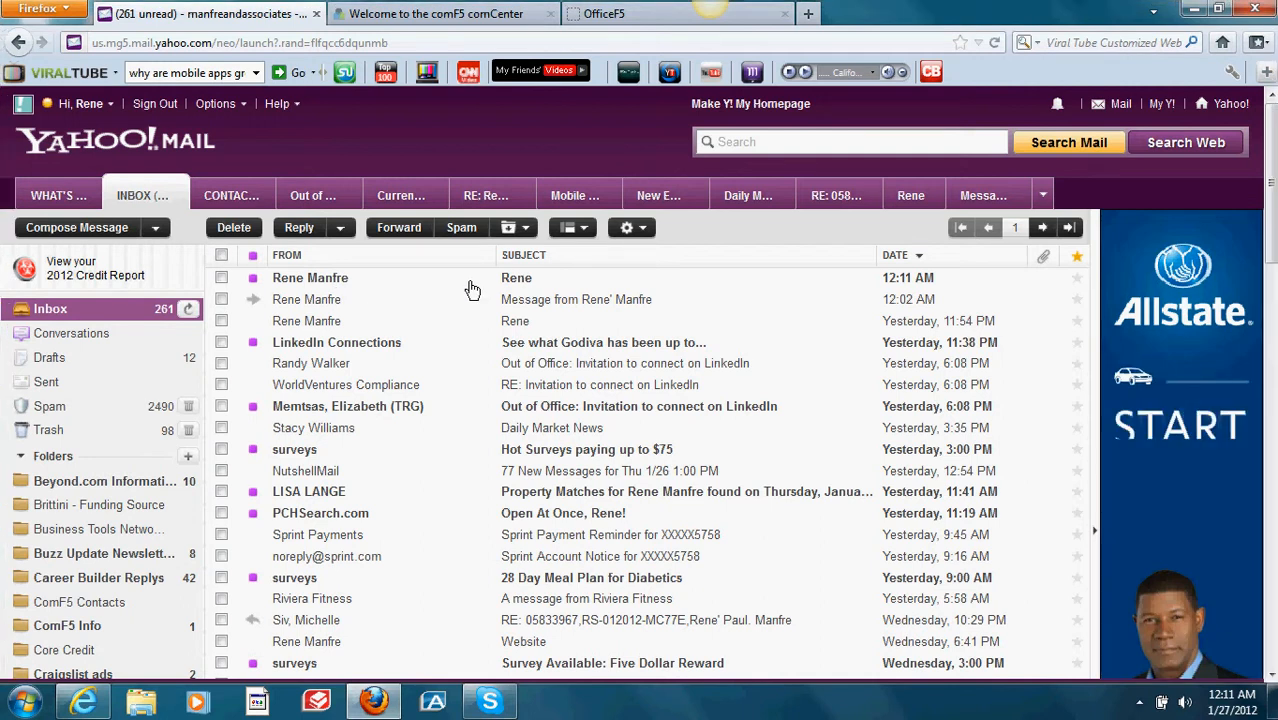
click(530, 284)
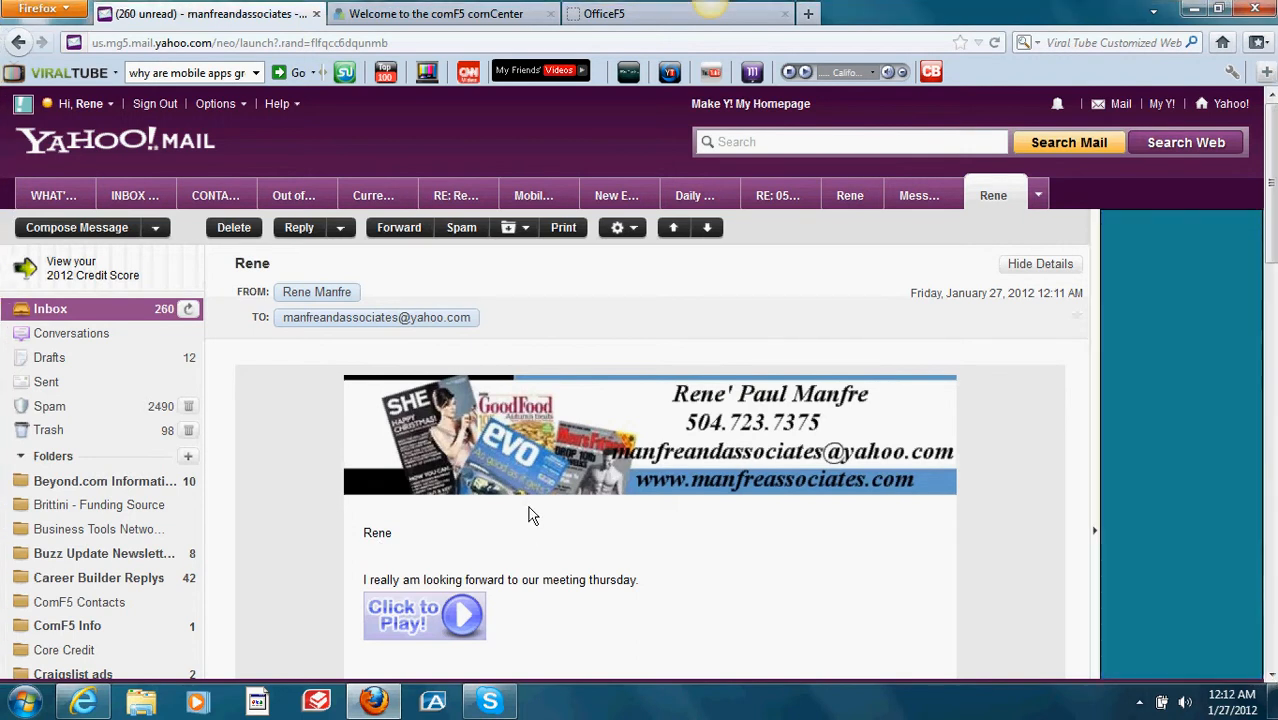
Step: Launch the letter's Click to Play image to open comF5's Video Email page
scroll(1272, 320, down, 6)
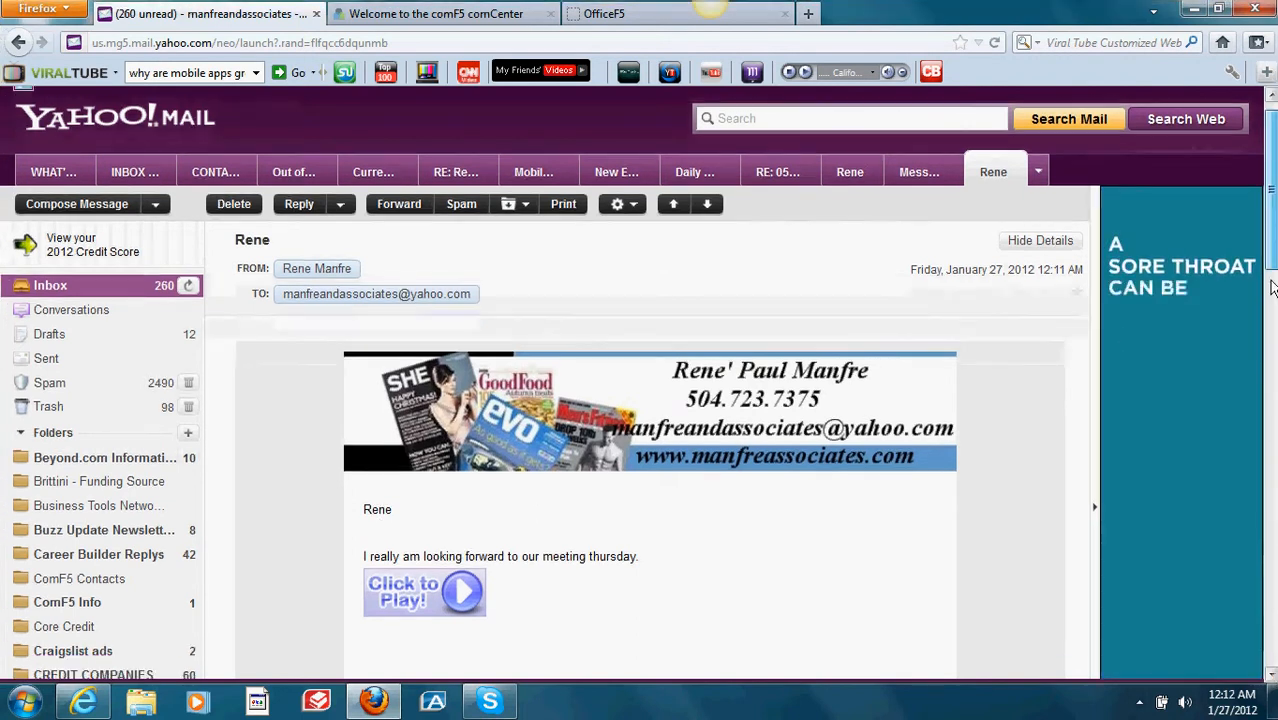
scroll(1274, 320, up, 5)
scroll(910, 348, down, 2)
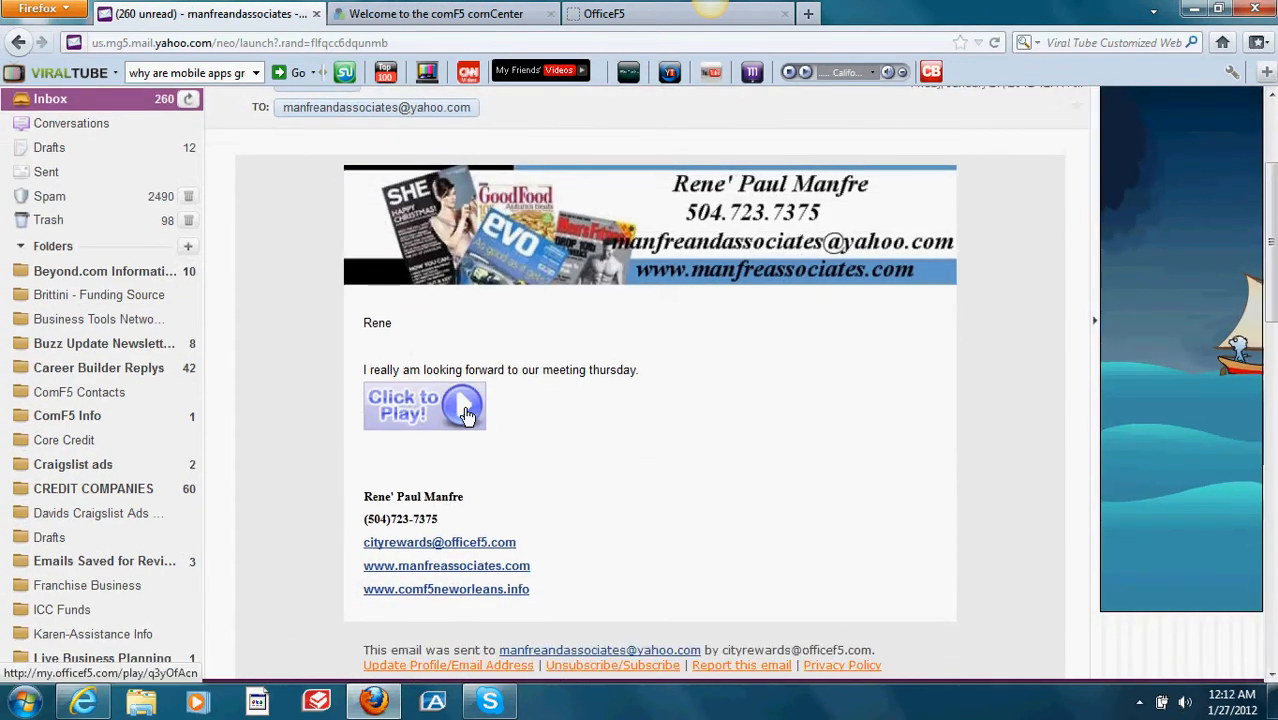
click(449, 410)
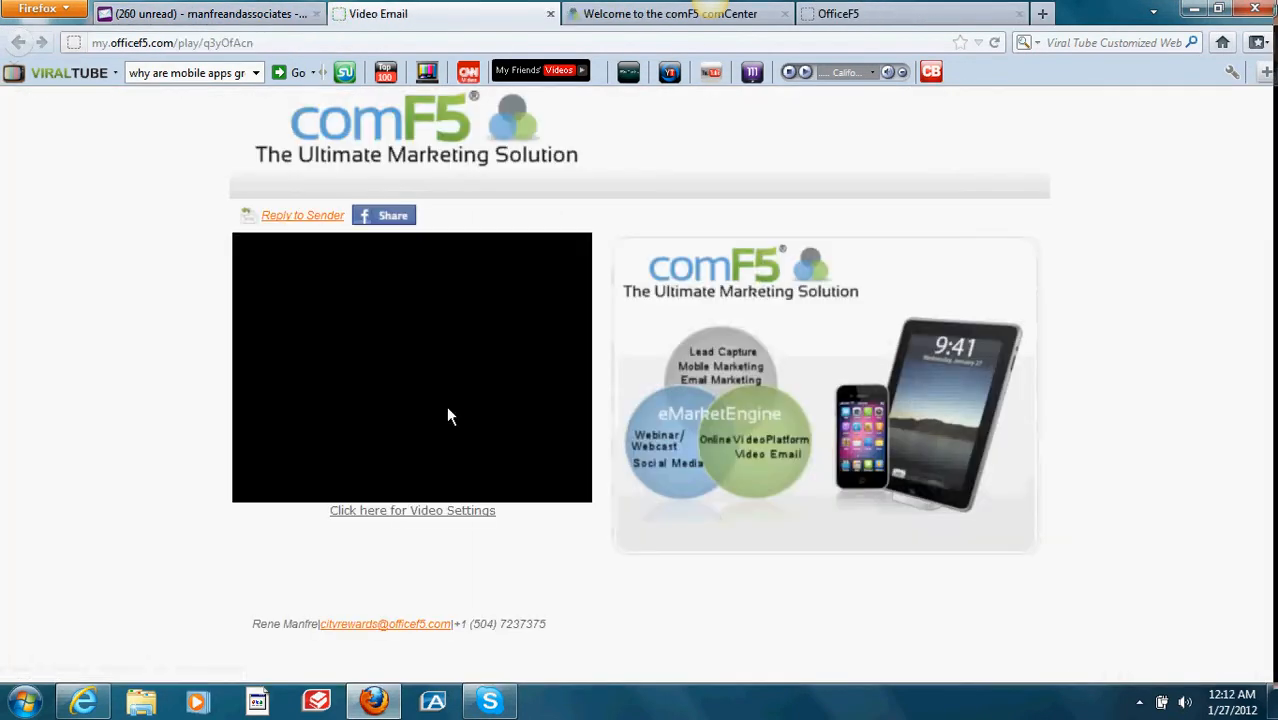
Step: Play the emarketing Engine video briefly, pause it at 00:02, and close the Video Email tab
click(410, 368)
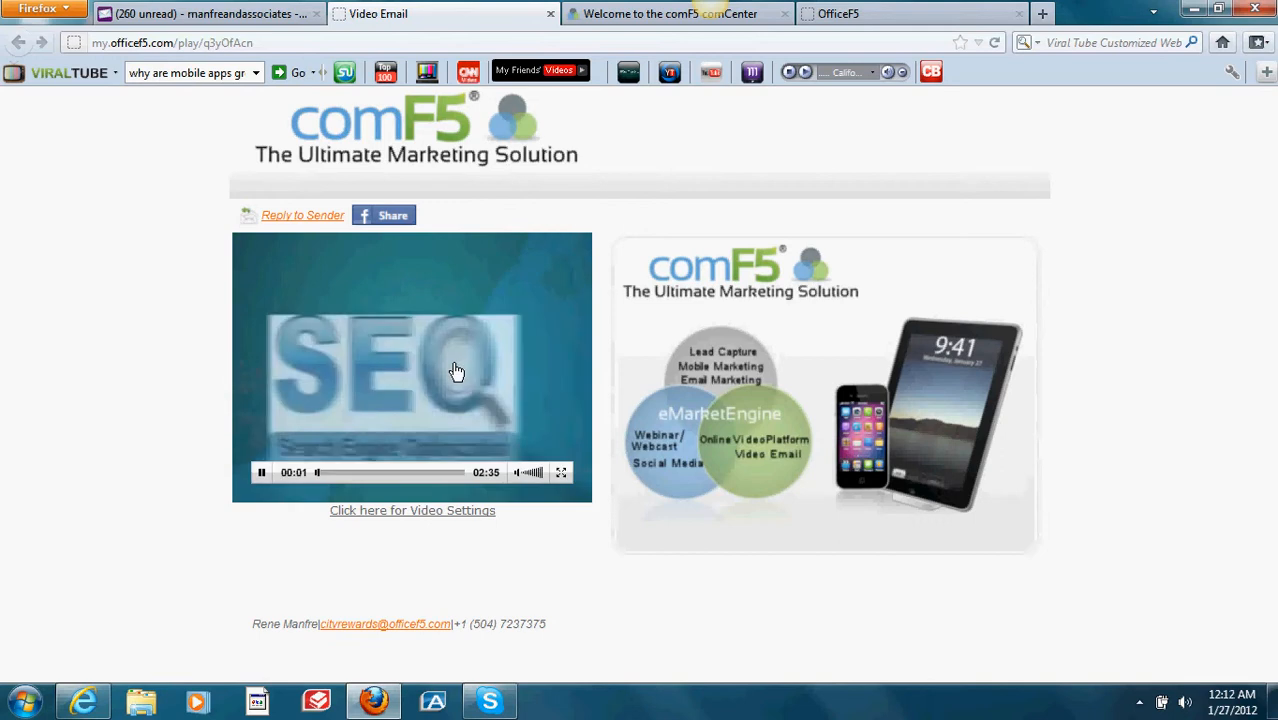
click(458, 368)
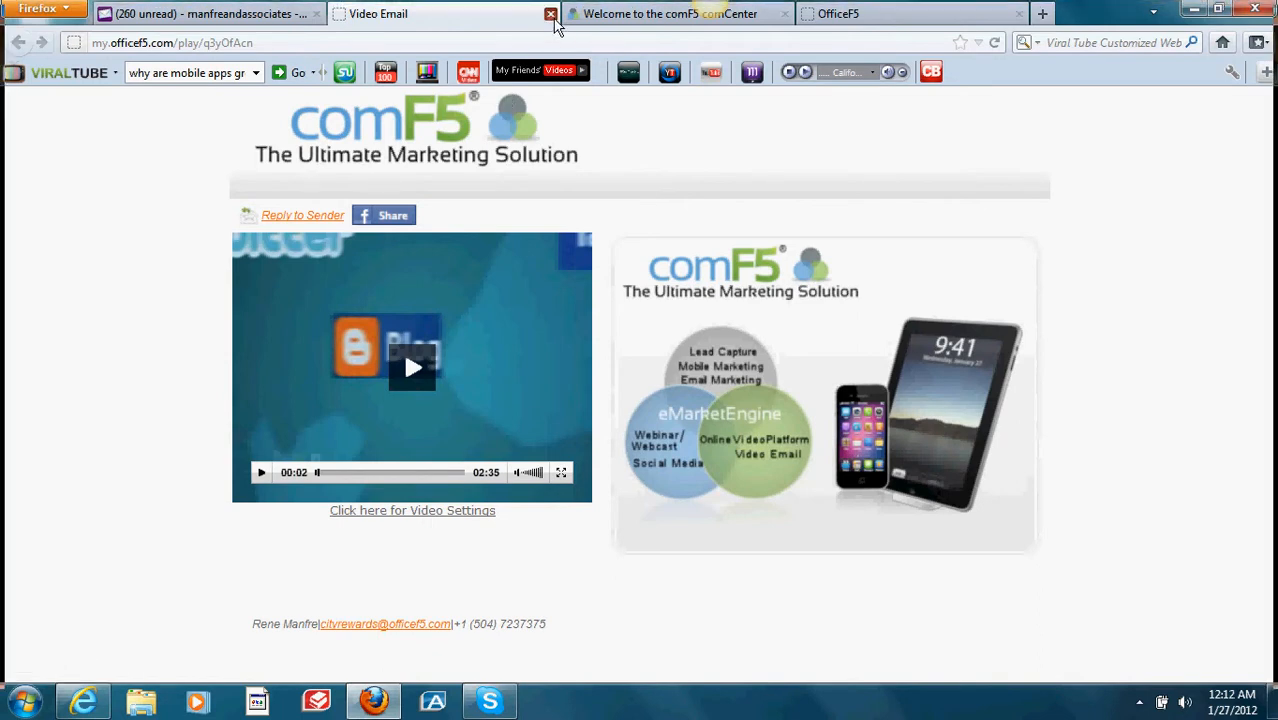
click(552, 16)
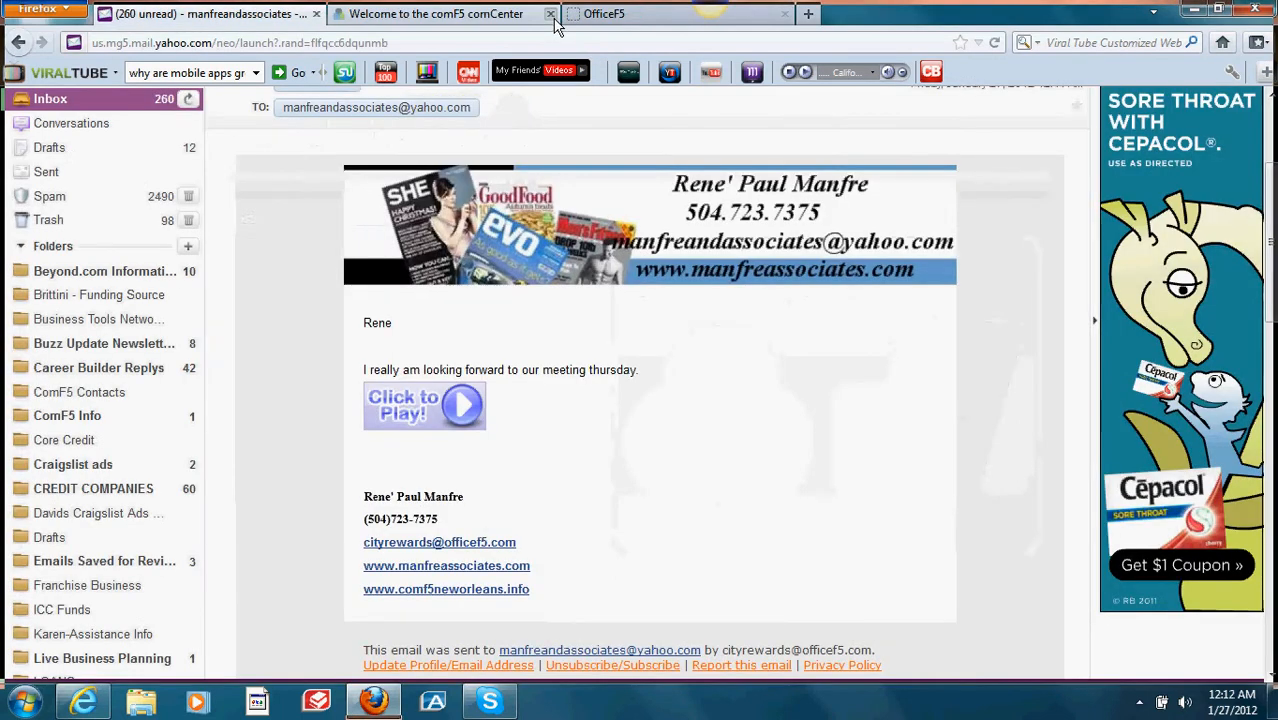
Step: Read the 11:54 PM and 12:02 AM Yahoo messages, then return to the officePRO inbox
click(141, 102)
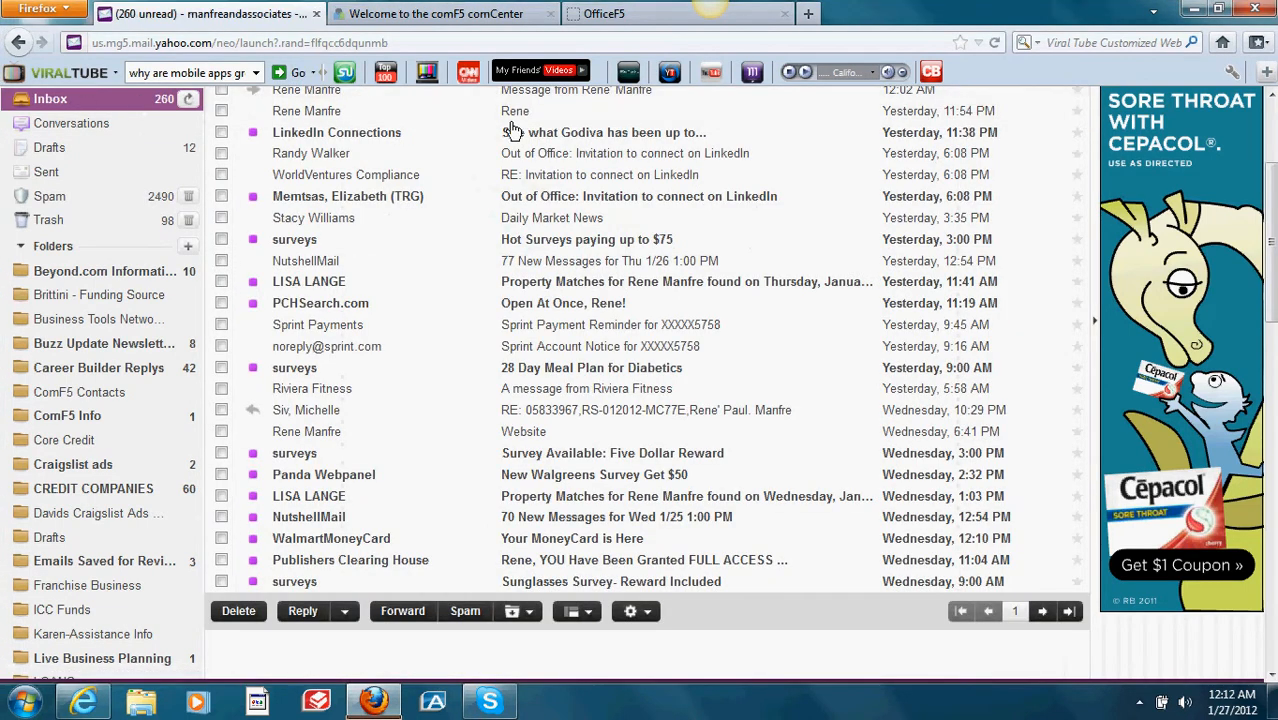
click(541, 111)
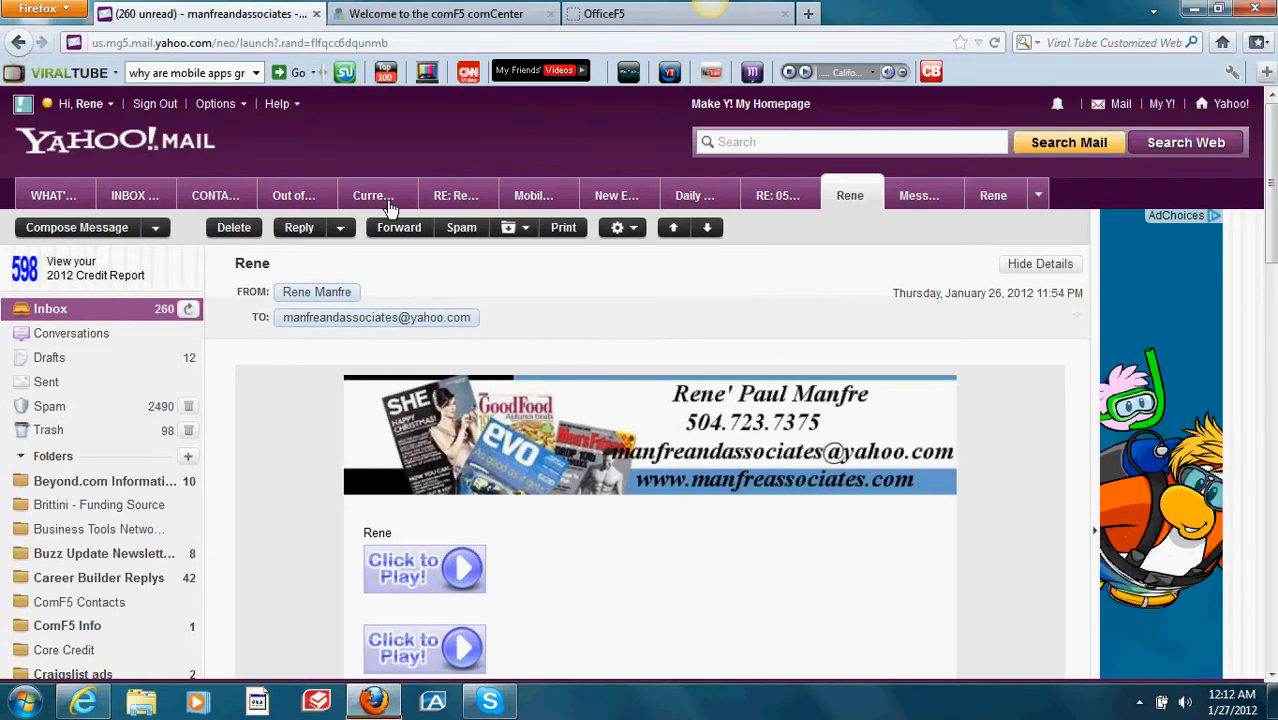
click(150, 318)
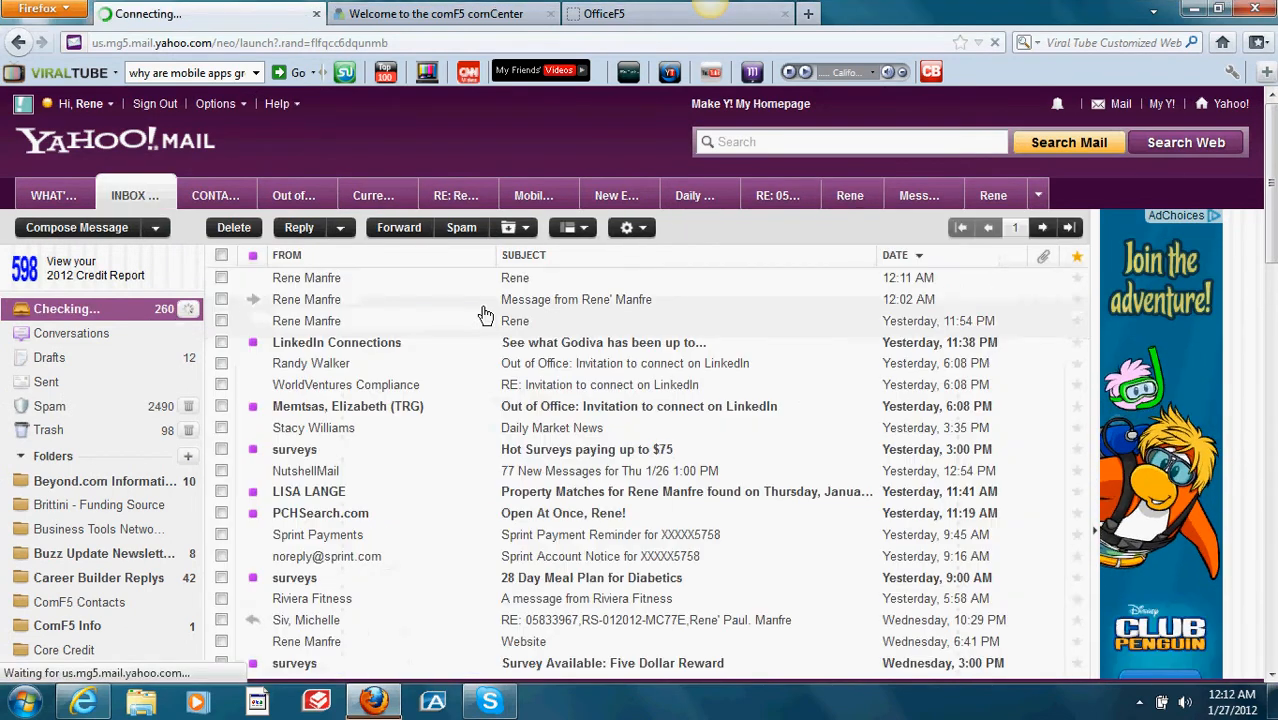
click(577, 306)
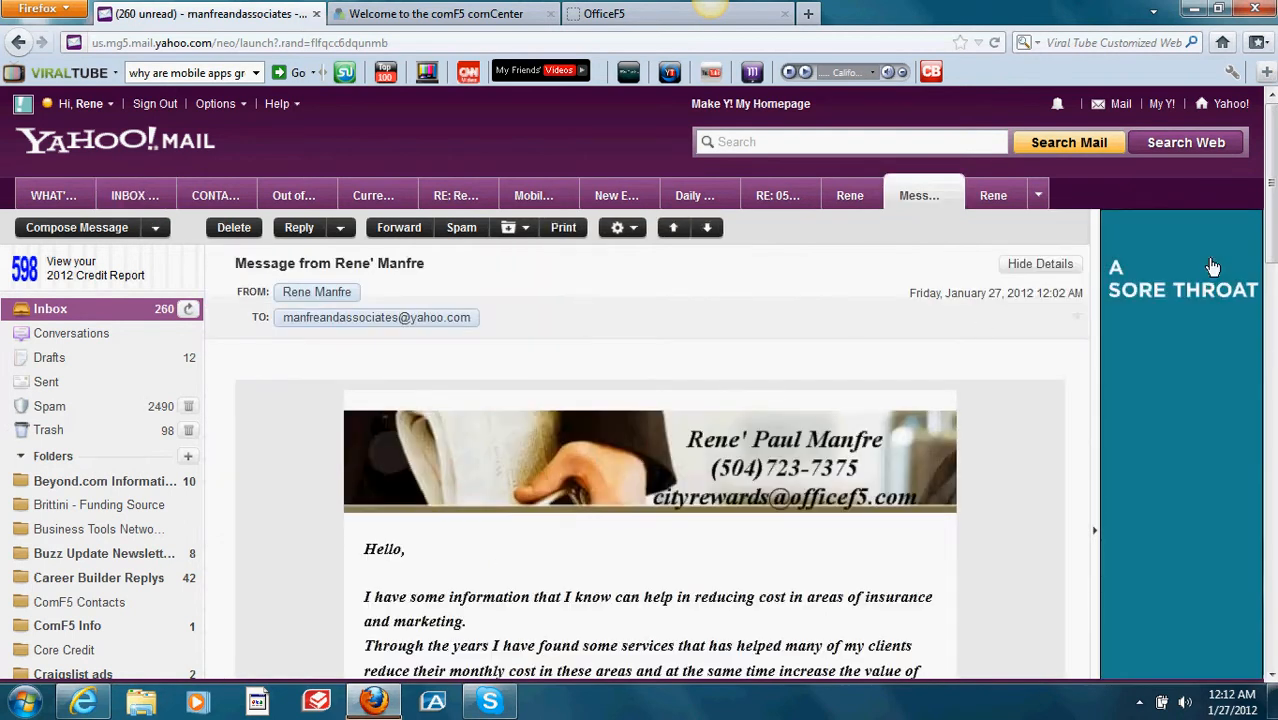
drag(1268, 195, 1268, 307)
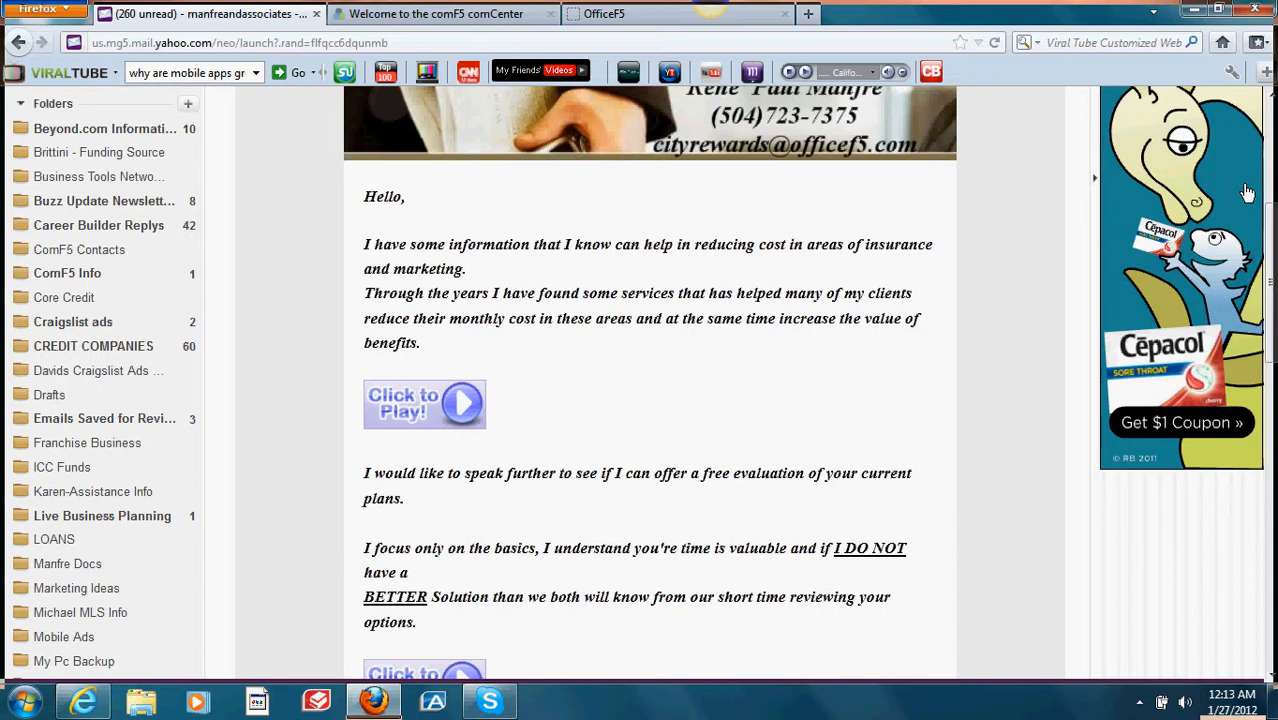
drag(1269, 234, 1269, 180)
click(650, 23)
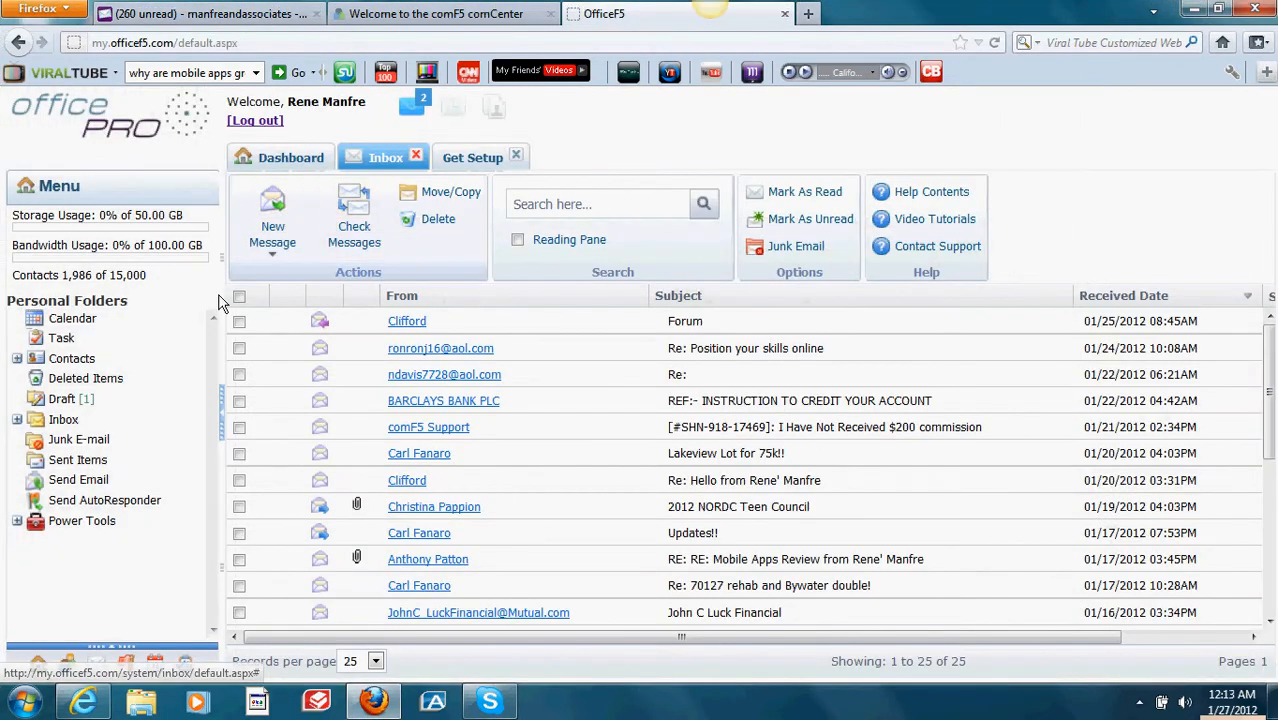
Step: Open the Letter Library from the Dashboard's Power Tools panel, showing the empty Non-Categorized category
click(291, 158)
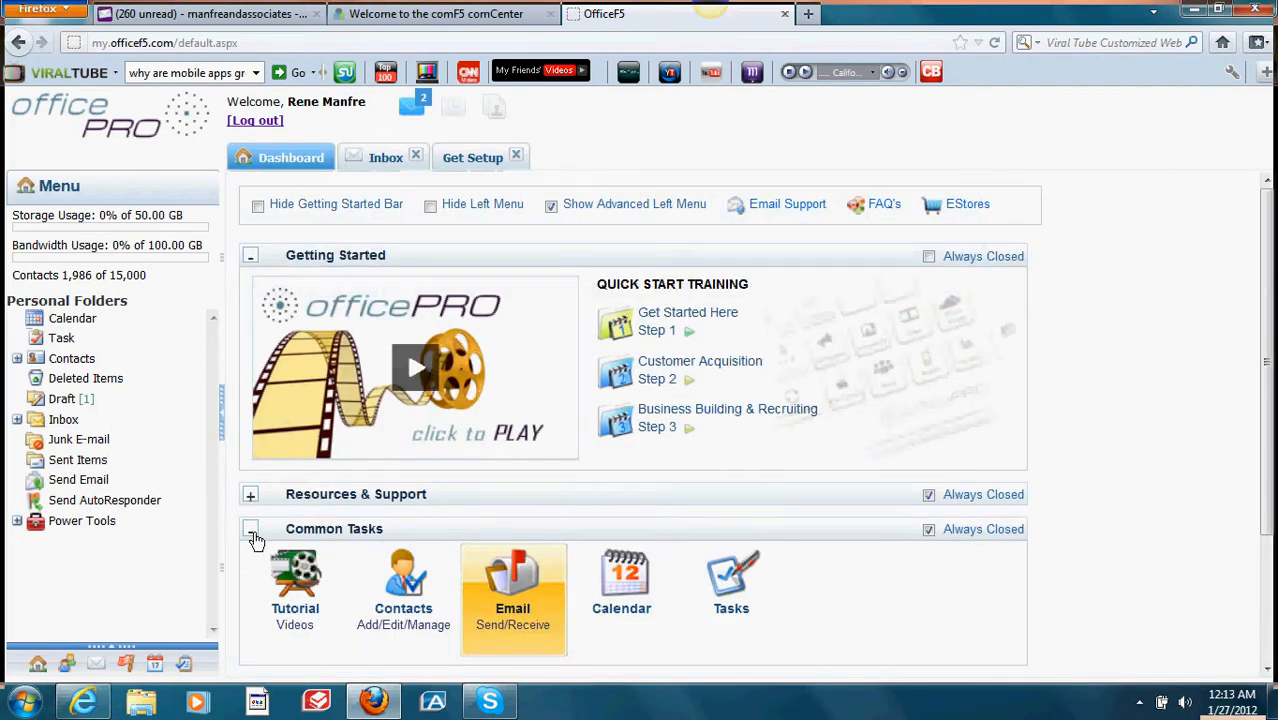
click(251, 530)
click(250, 564)
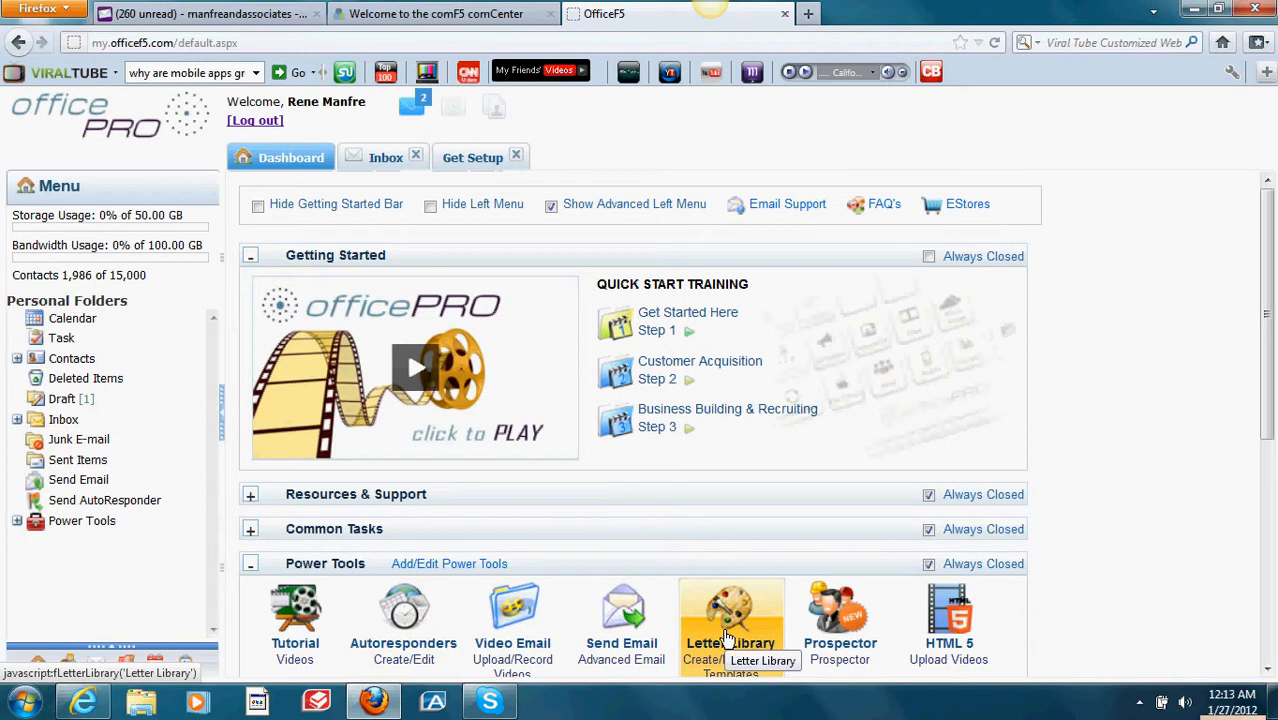
click(727, 640)
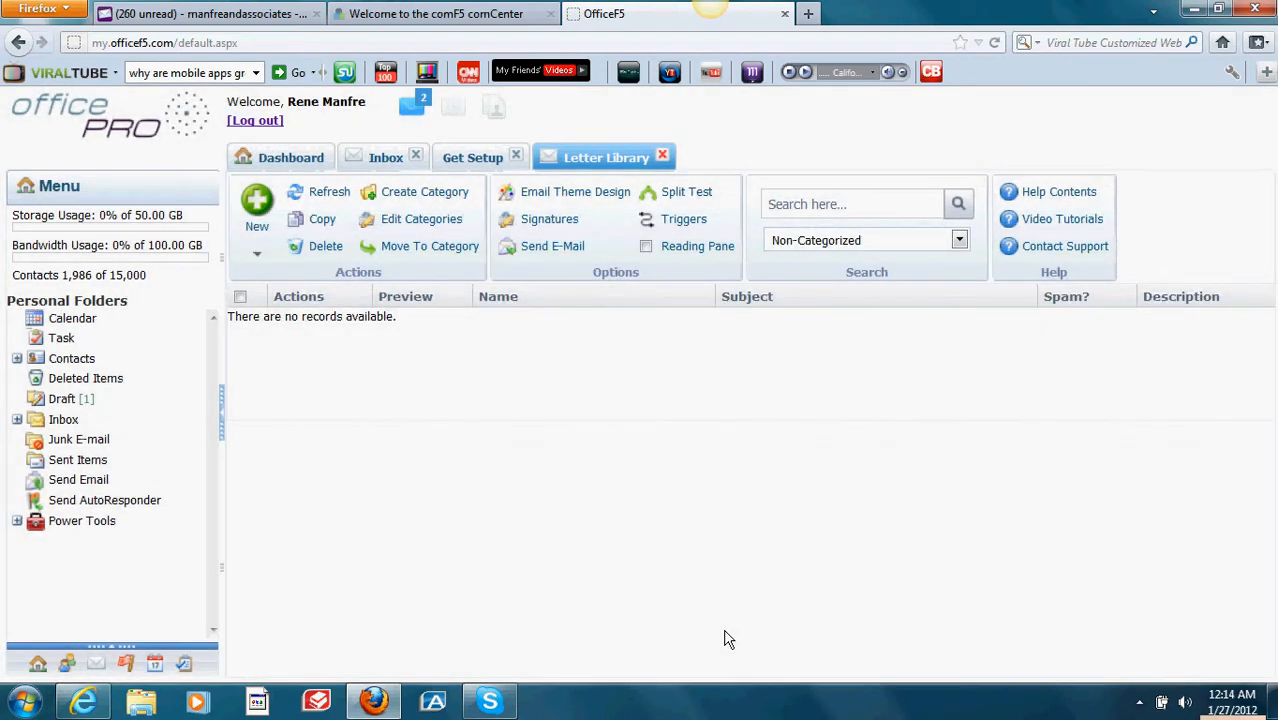
Step: Filter the Letter Library to the Resume Letters category, showing its Resume Reply letter
click(443, 202)
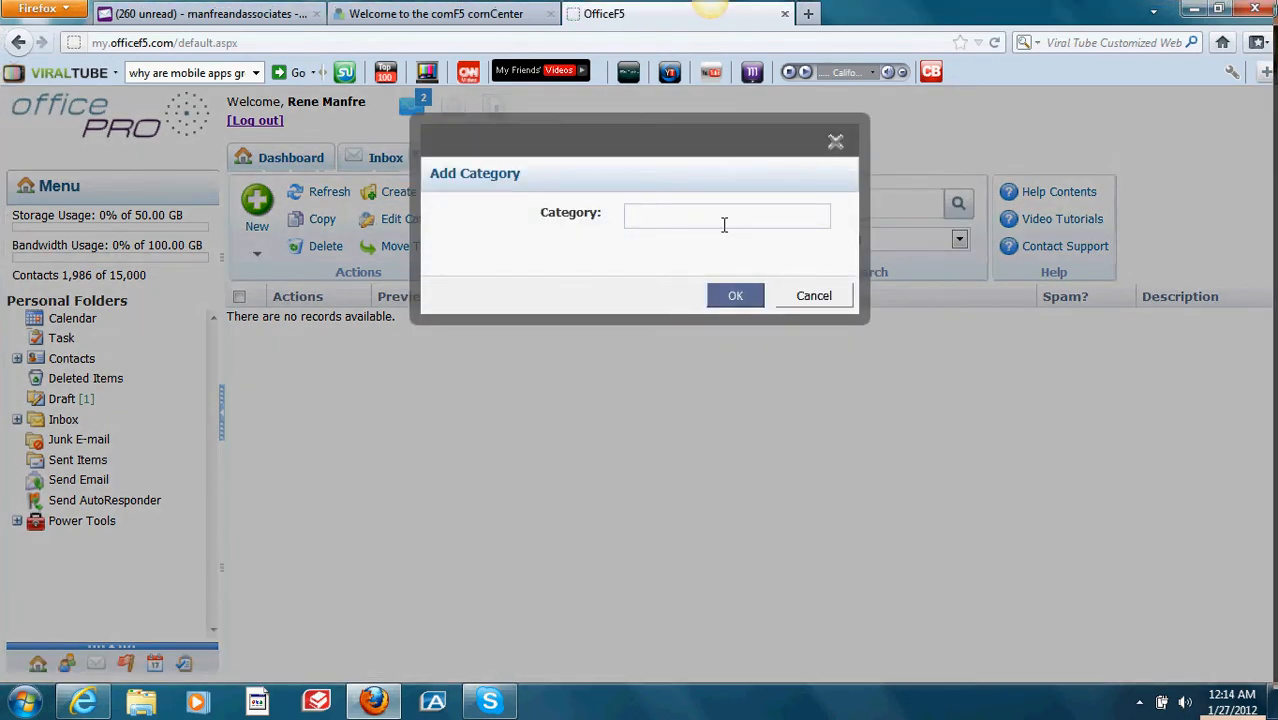
click(810, 296)
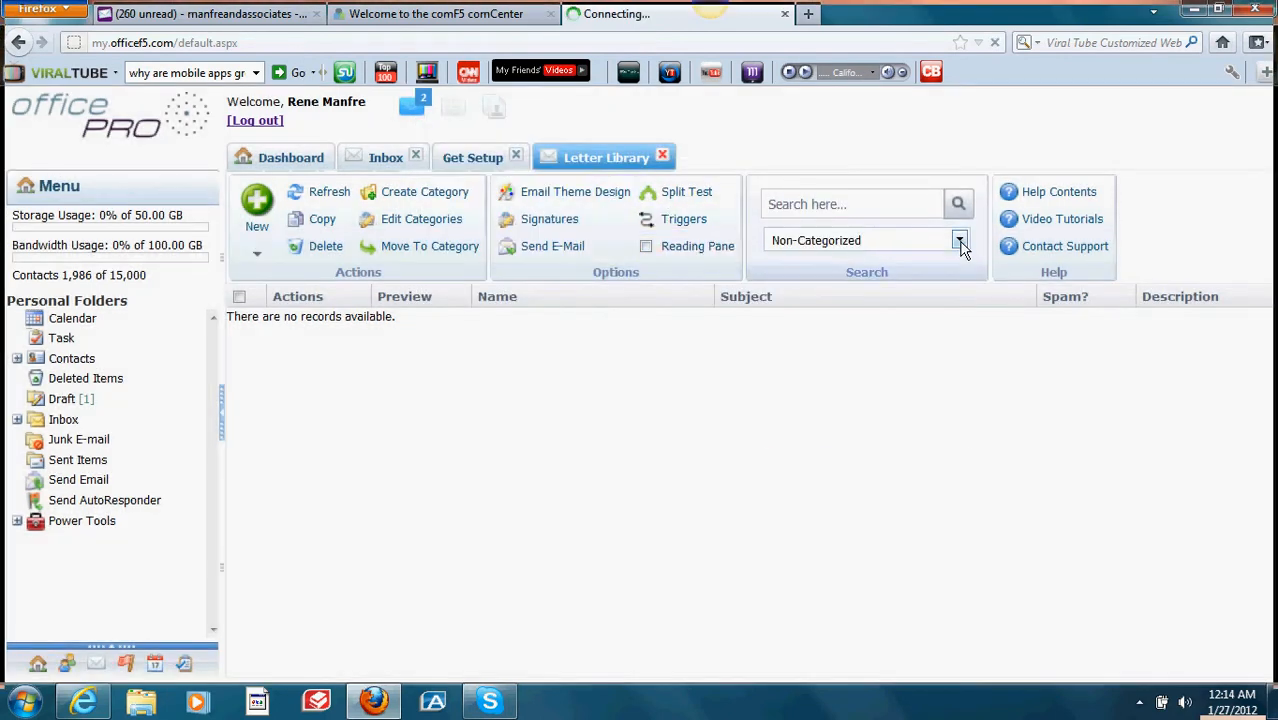
click(959, 241)
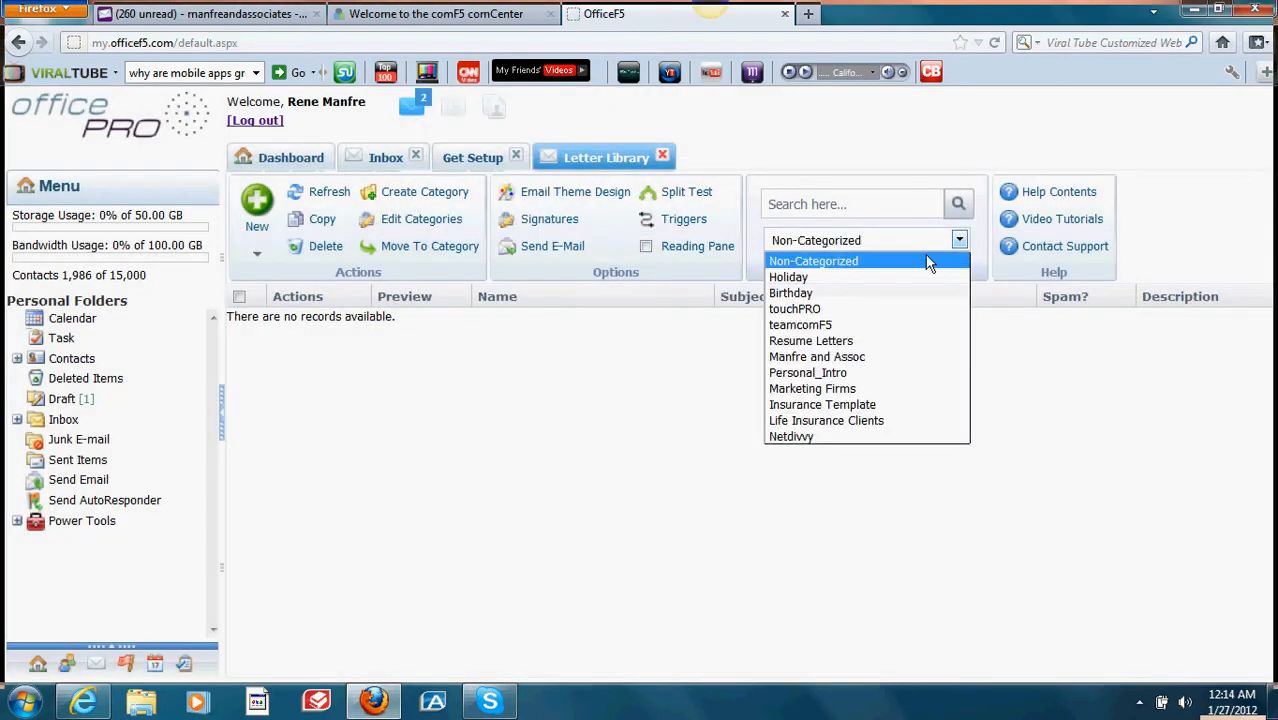
click(905, 341)
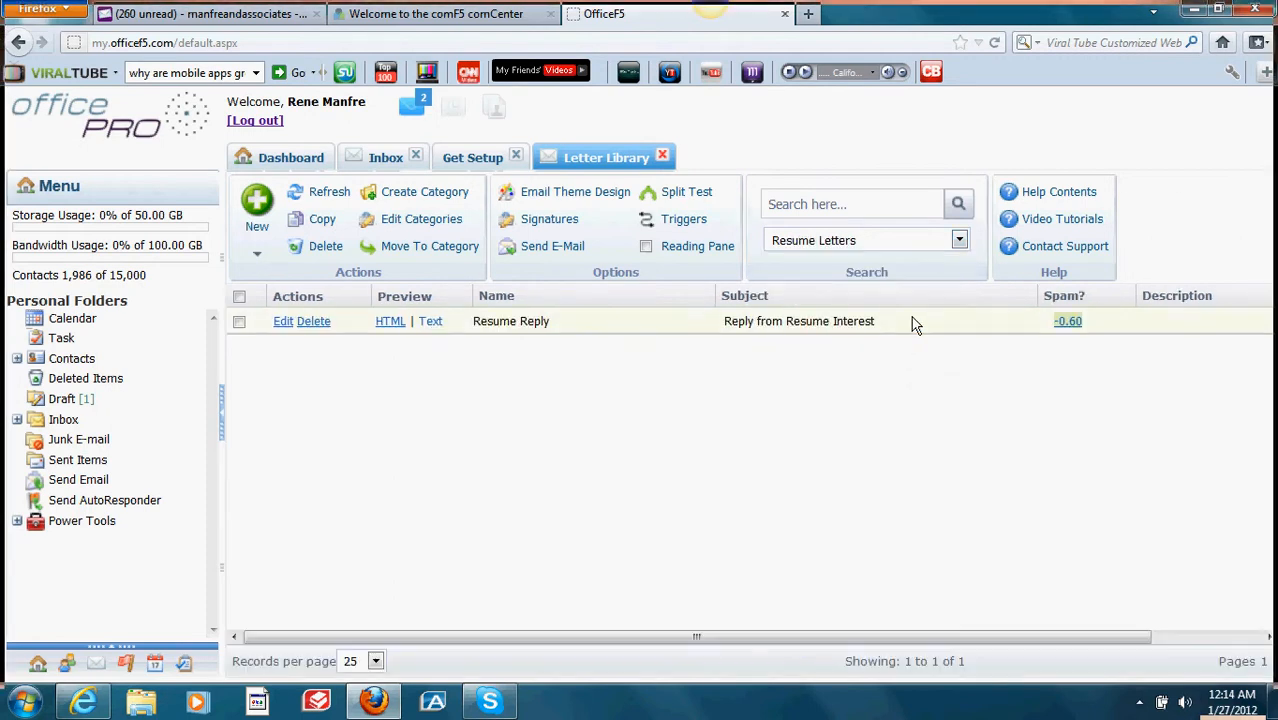
click(959, 242)
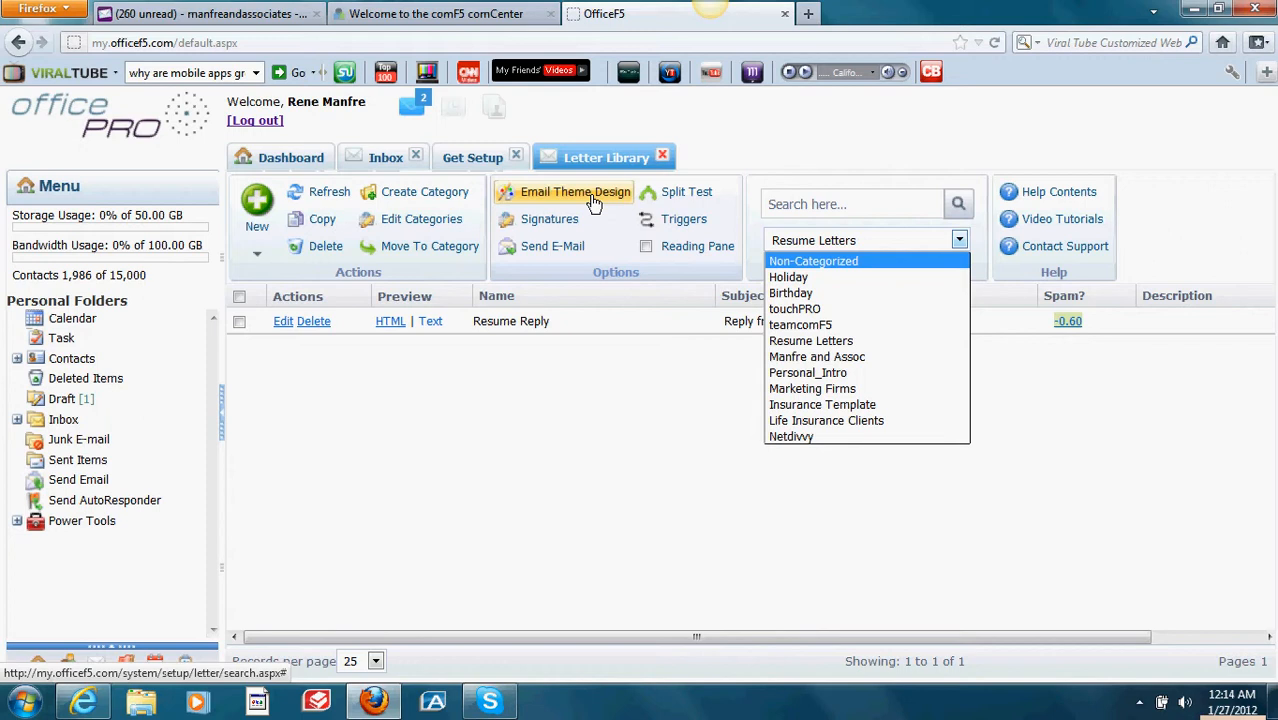
Step: Start a new letter whose subject is the Contact First Name merge field
click(257, 217)
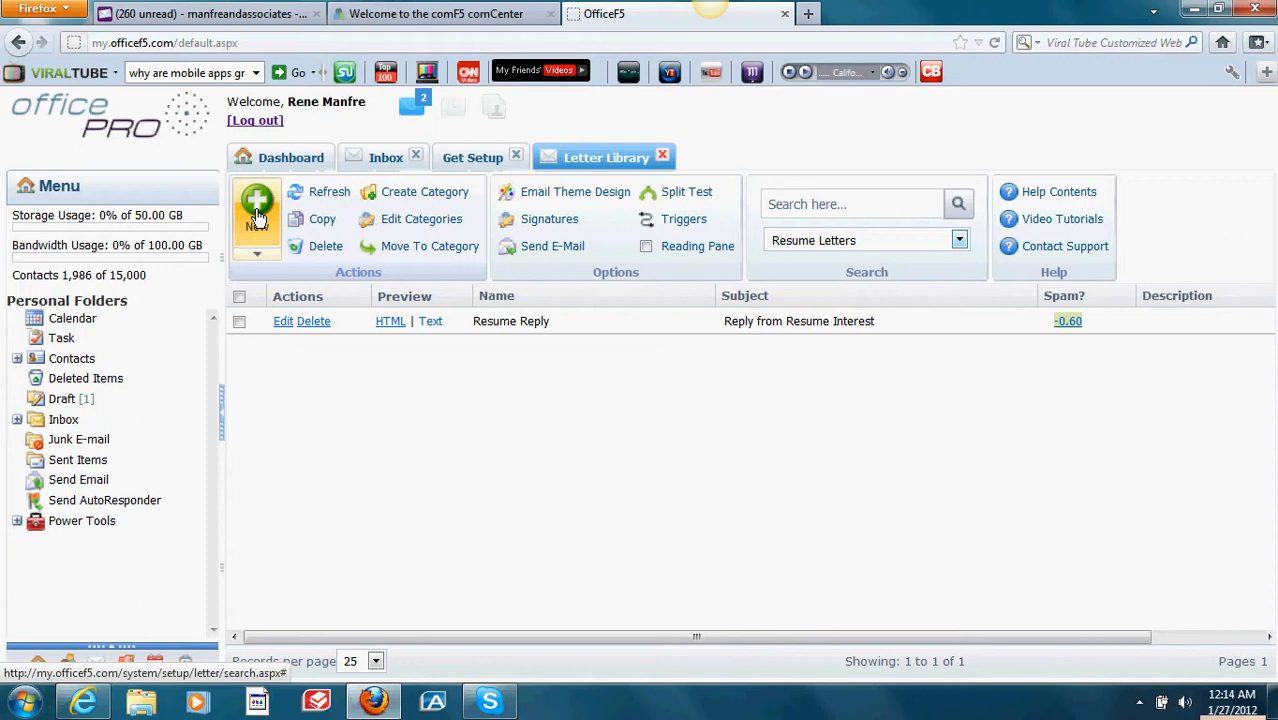
click(257, 215)
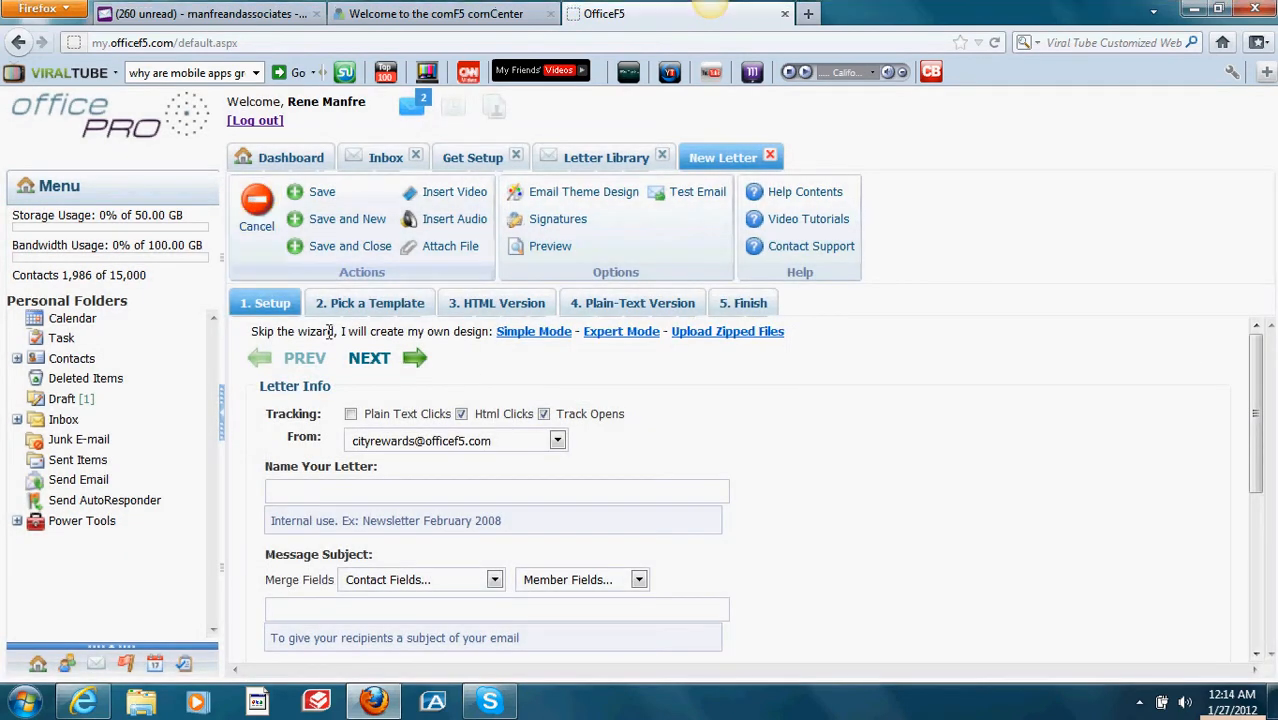
click(337, 492)
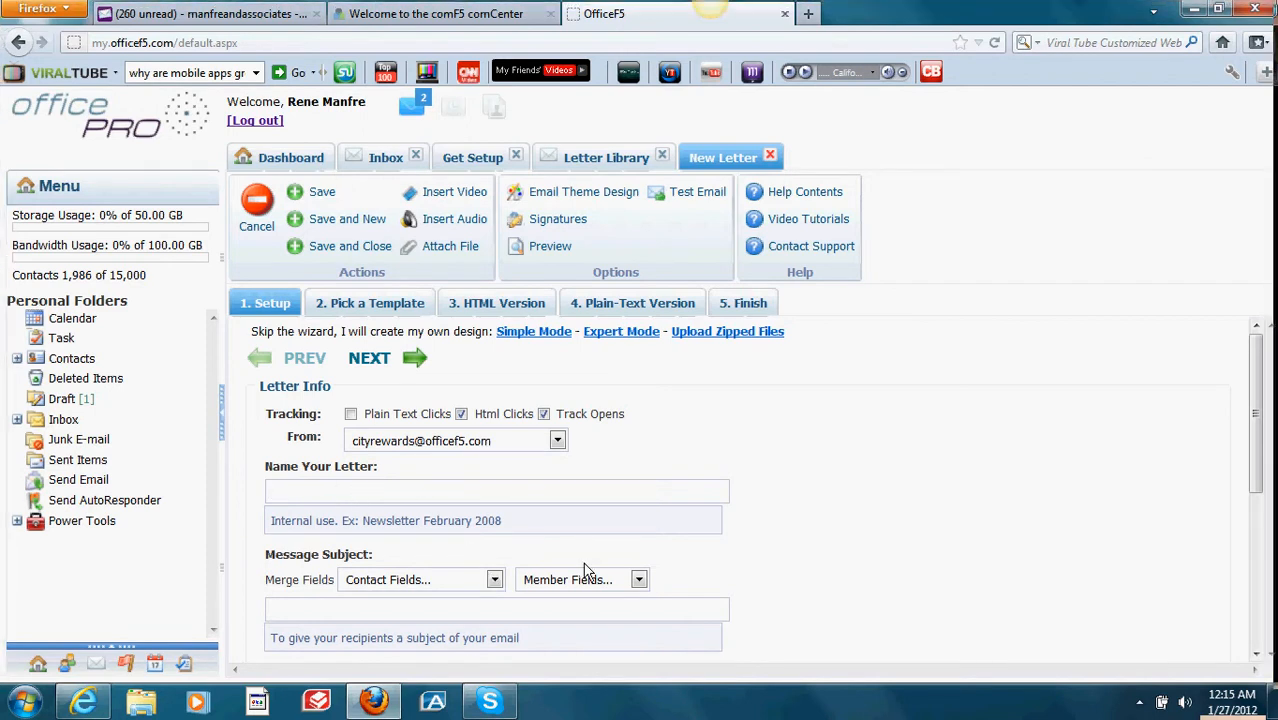
drag(1257, 477, 1258, 535)
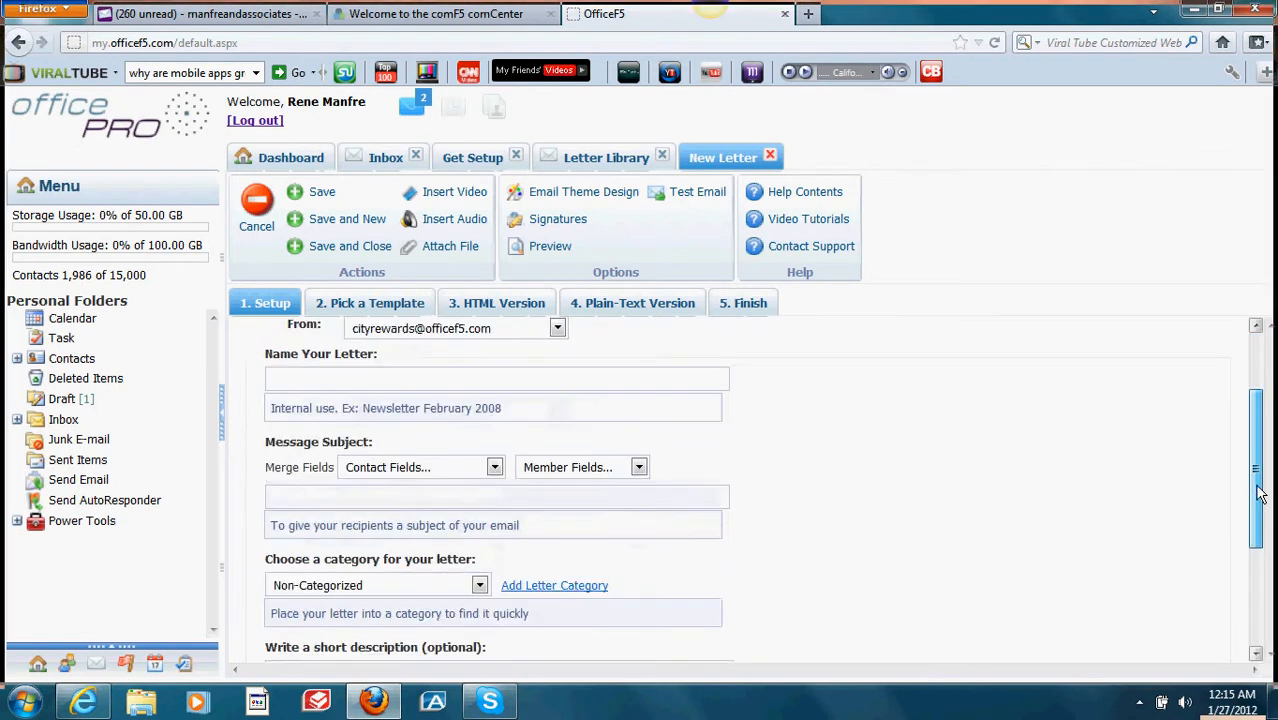
click(494, 460)
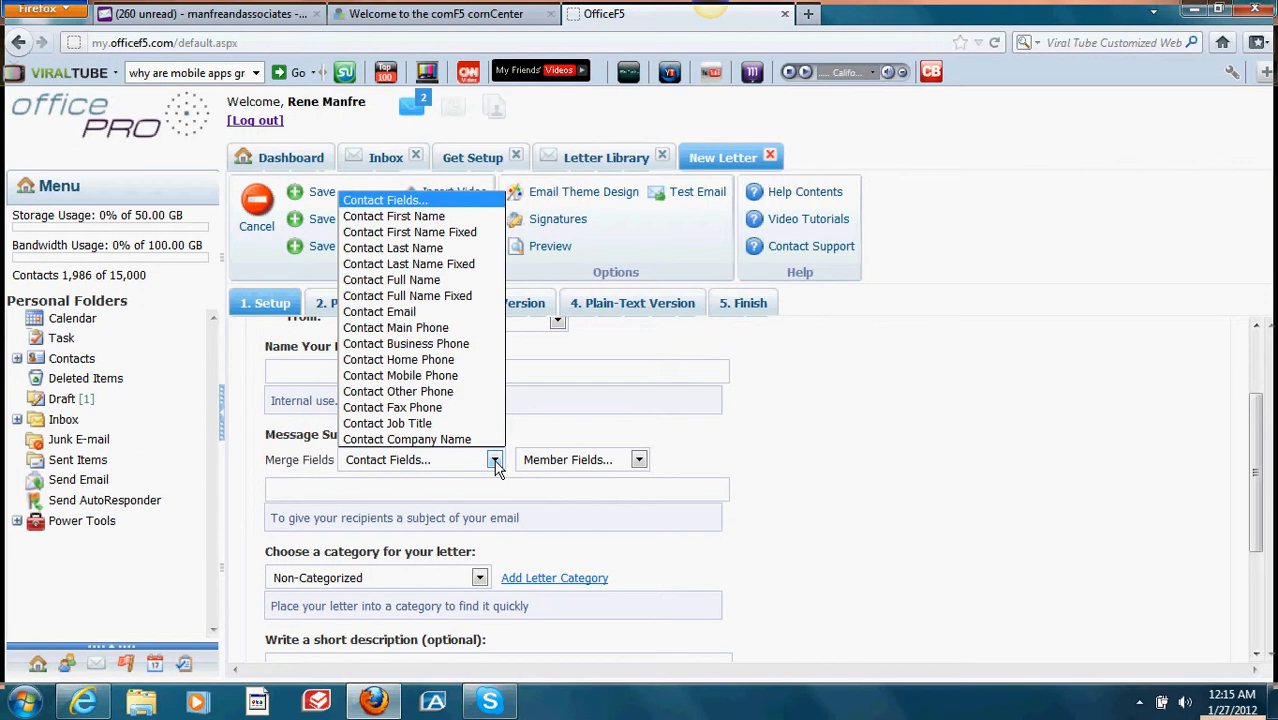
click(458, 218)
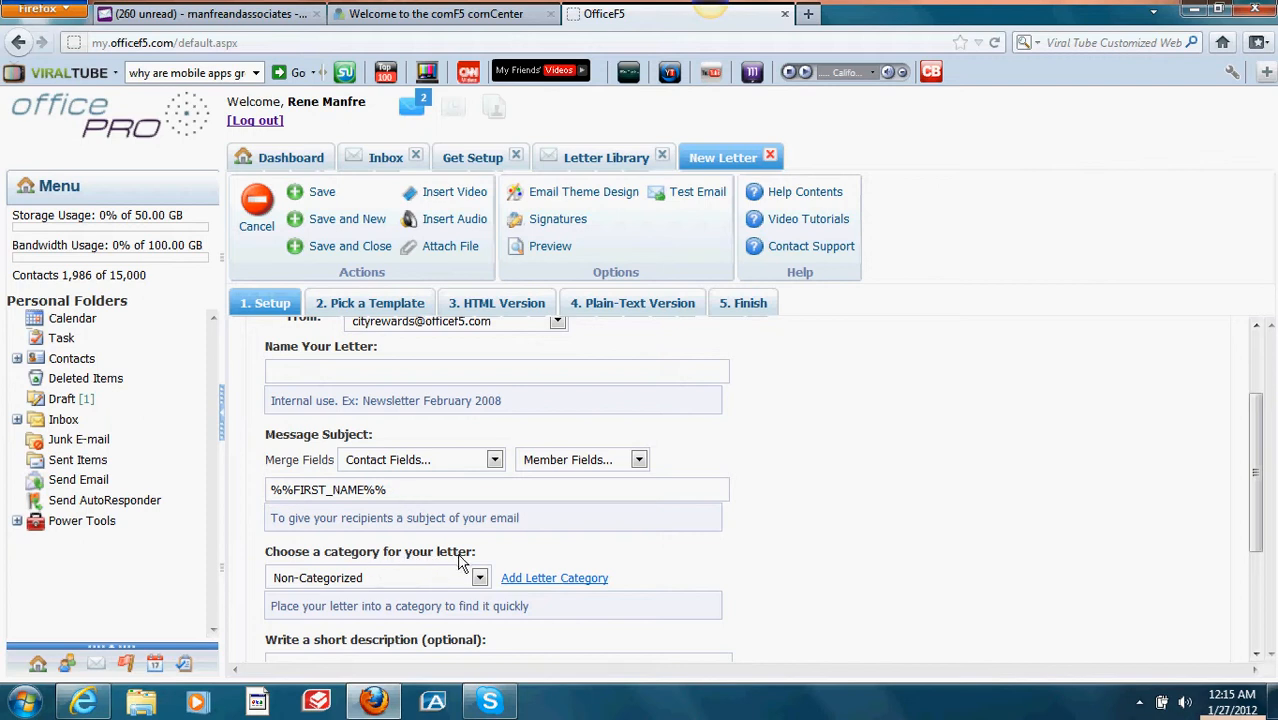
Step: Leave the letter category unchanged and move on to the Pick a Template step
click(480, 580)
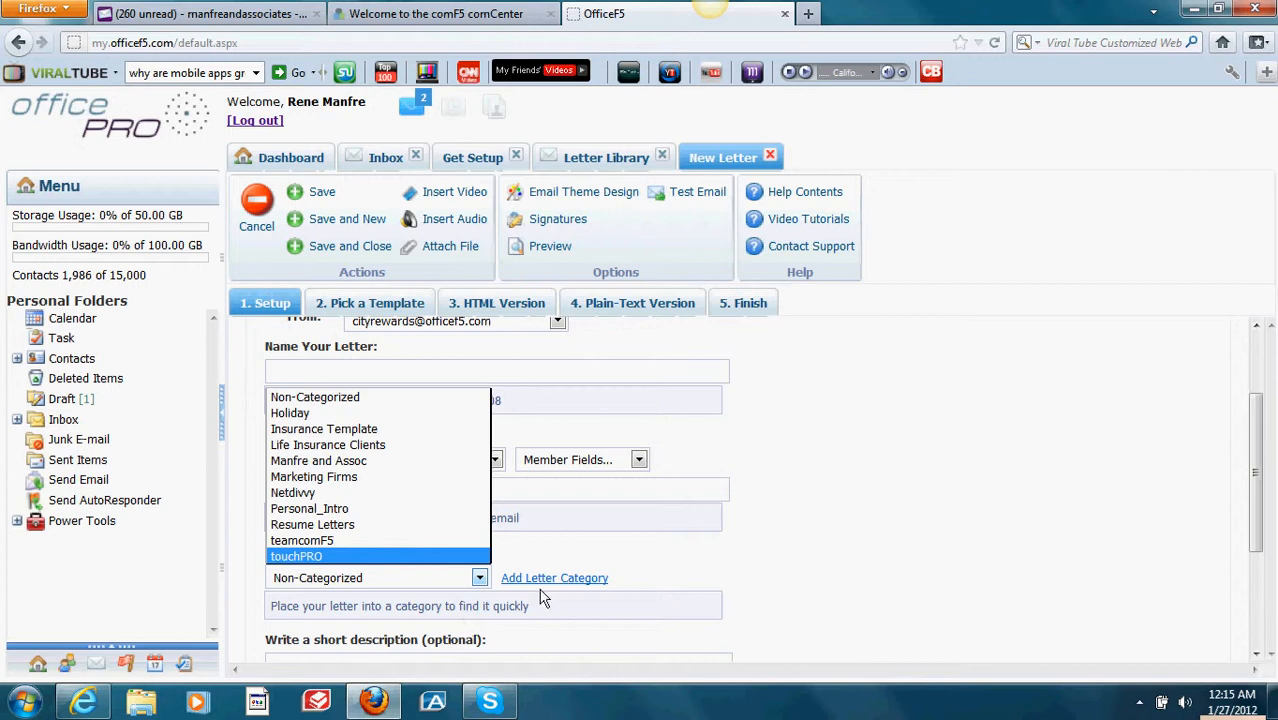
click(1044, 457)
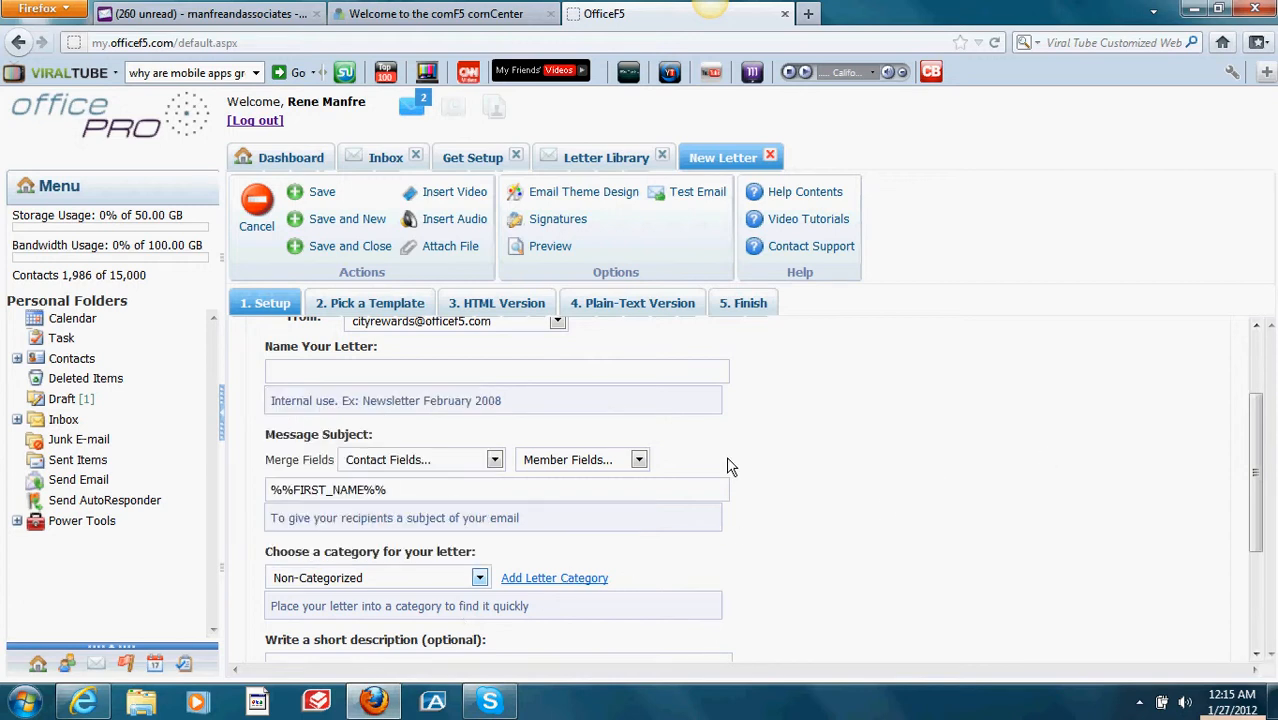
click(381, 303)
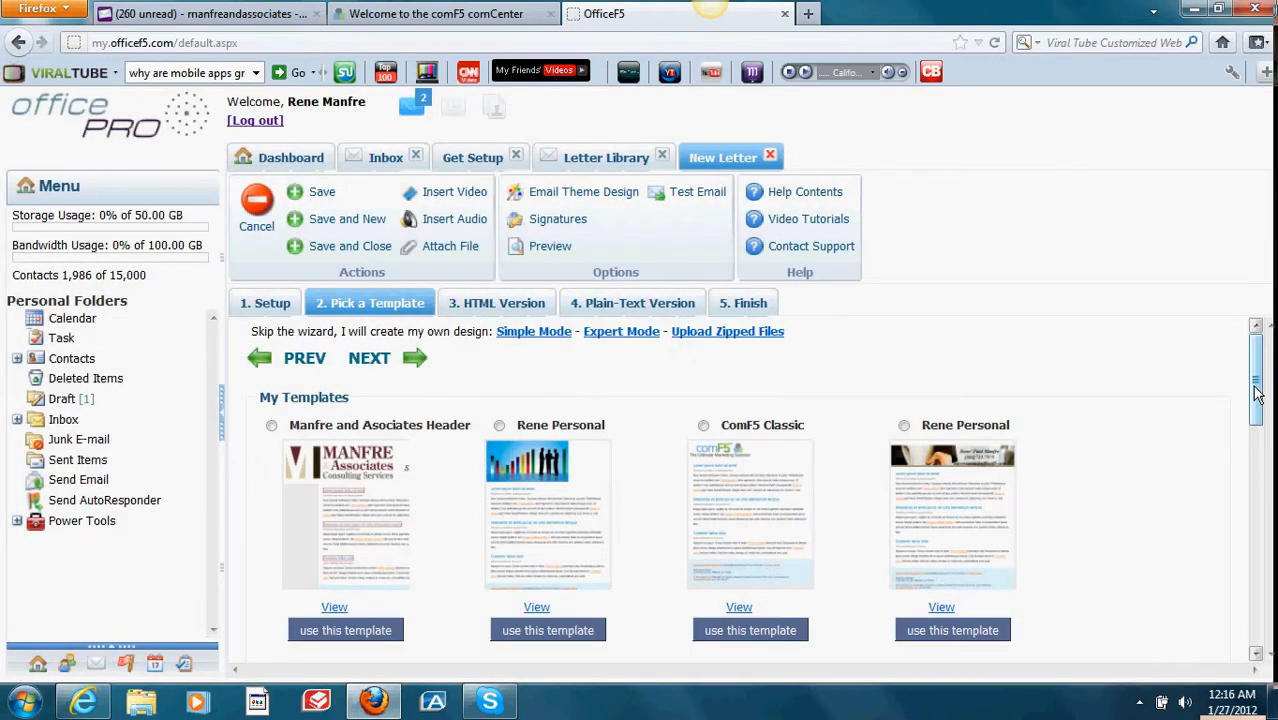
Step: Preview the photo-header, Insurance Clients and Happy Birthday templates full-size
drag(1258, 393, 1258, 419)
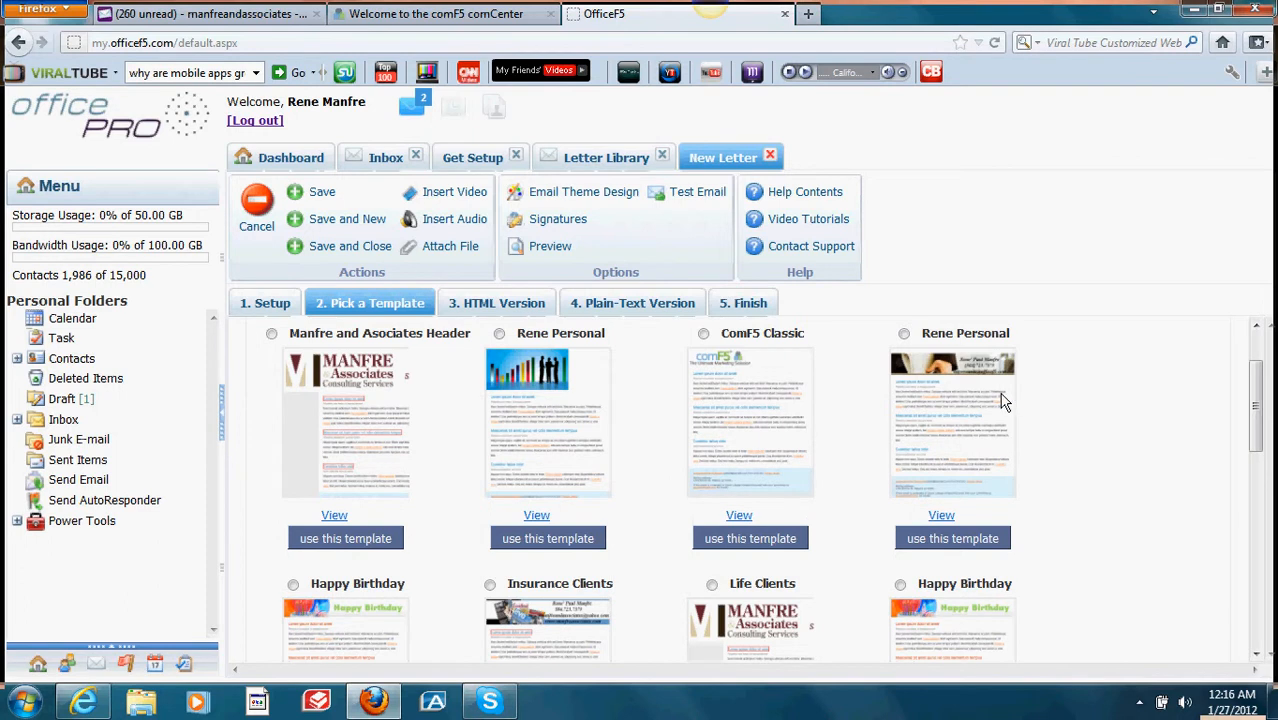
click(940, 516)
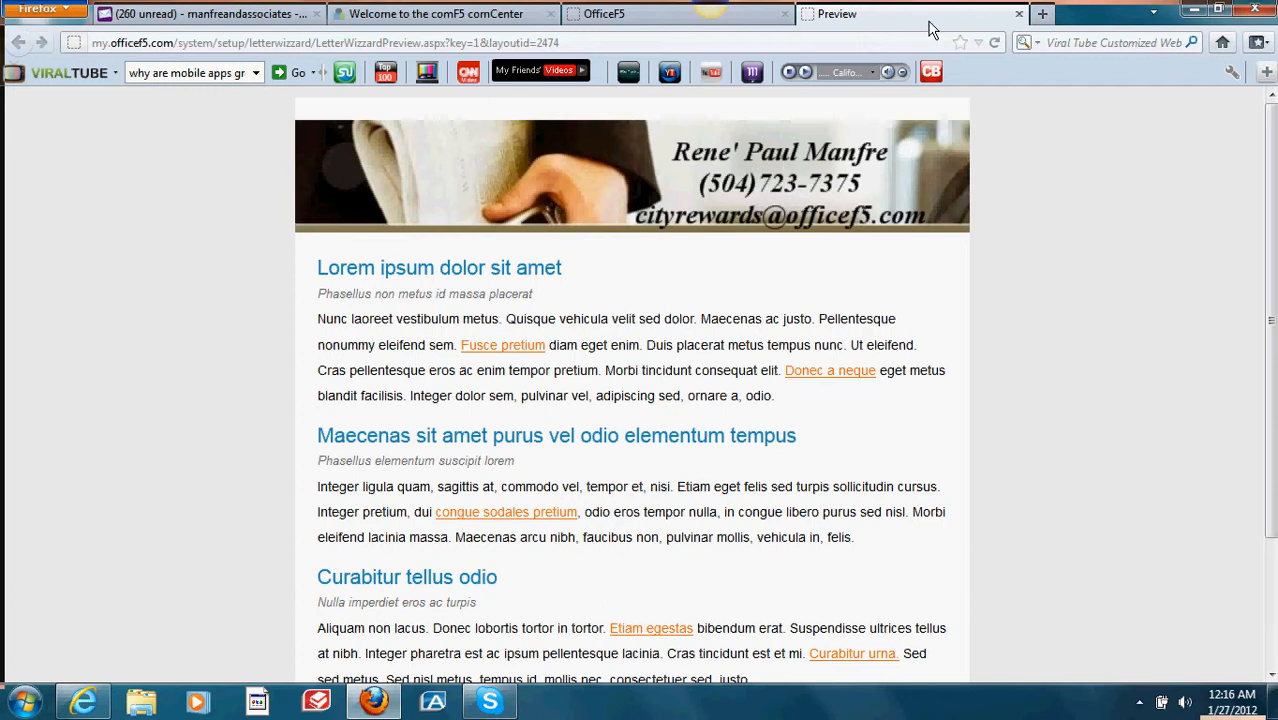
click(1019, 14)
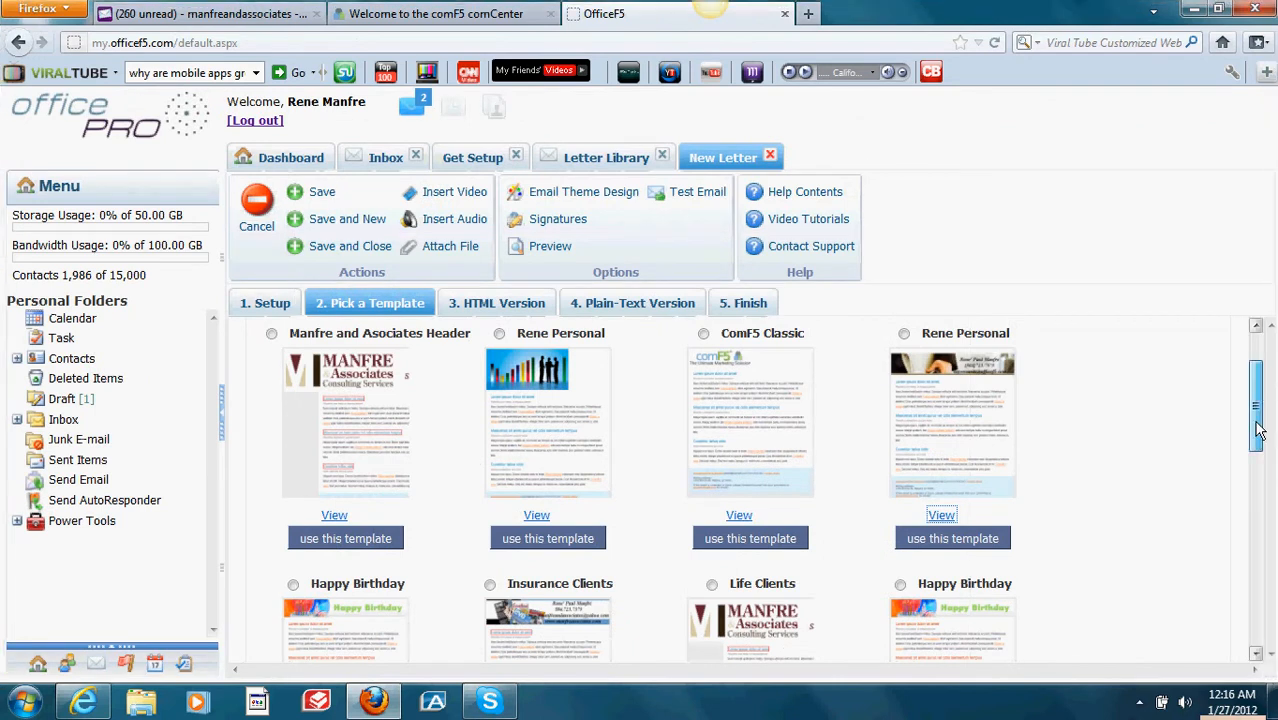
scroll(1258, 430, down, 3)
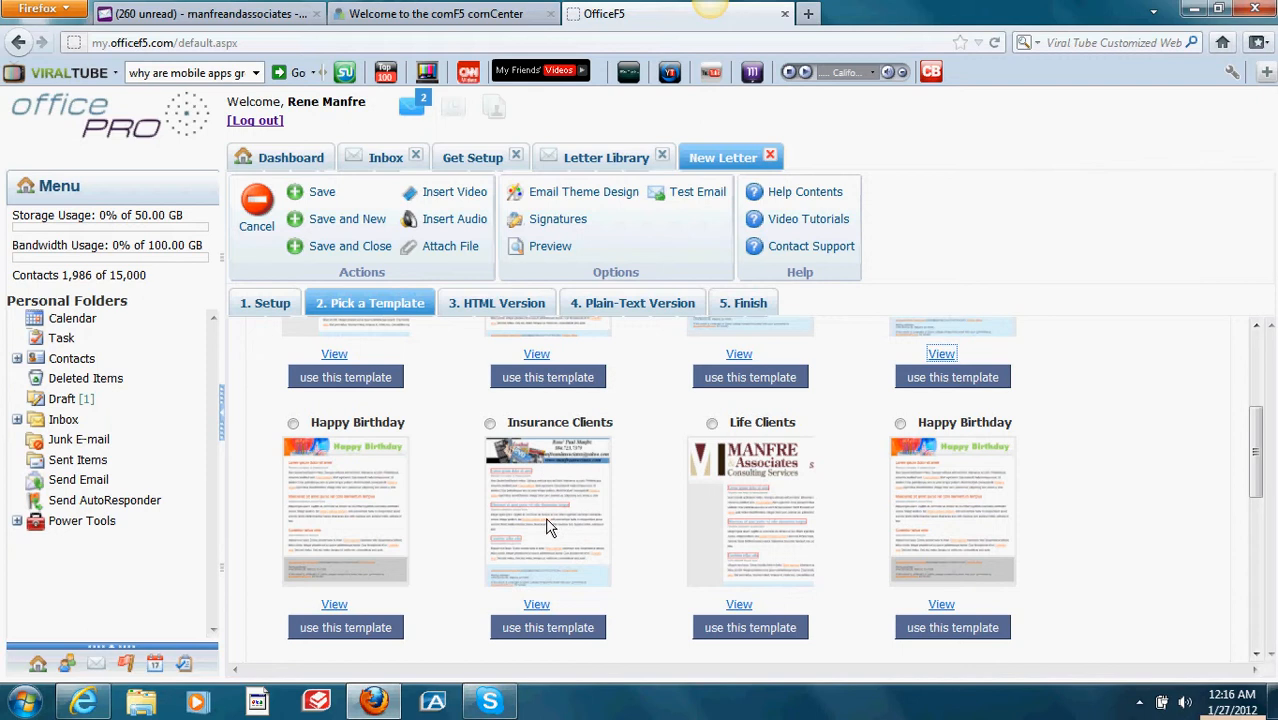
click(536, 604)
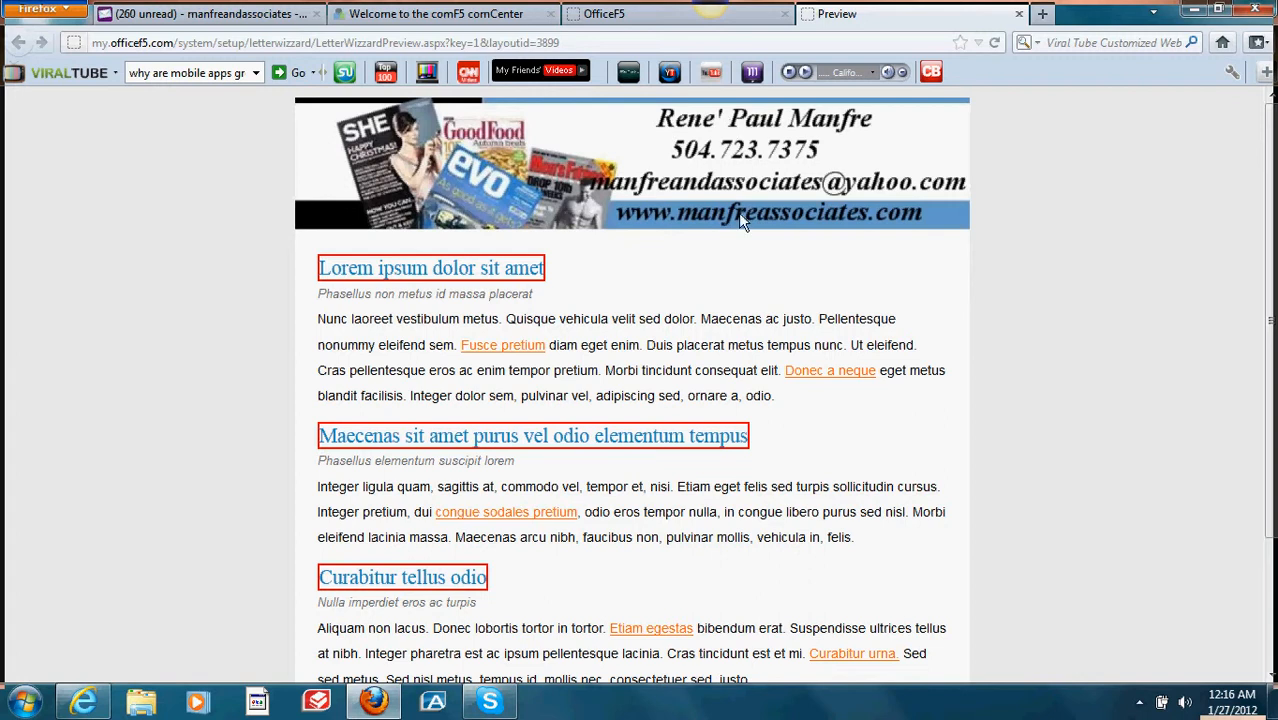
click(1019, 14)
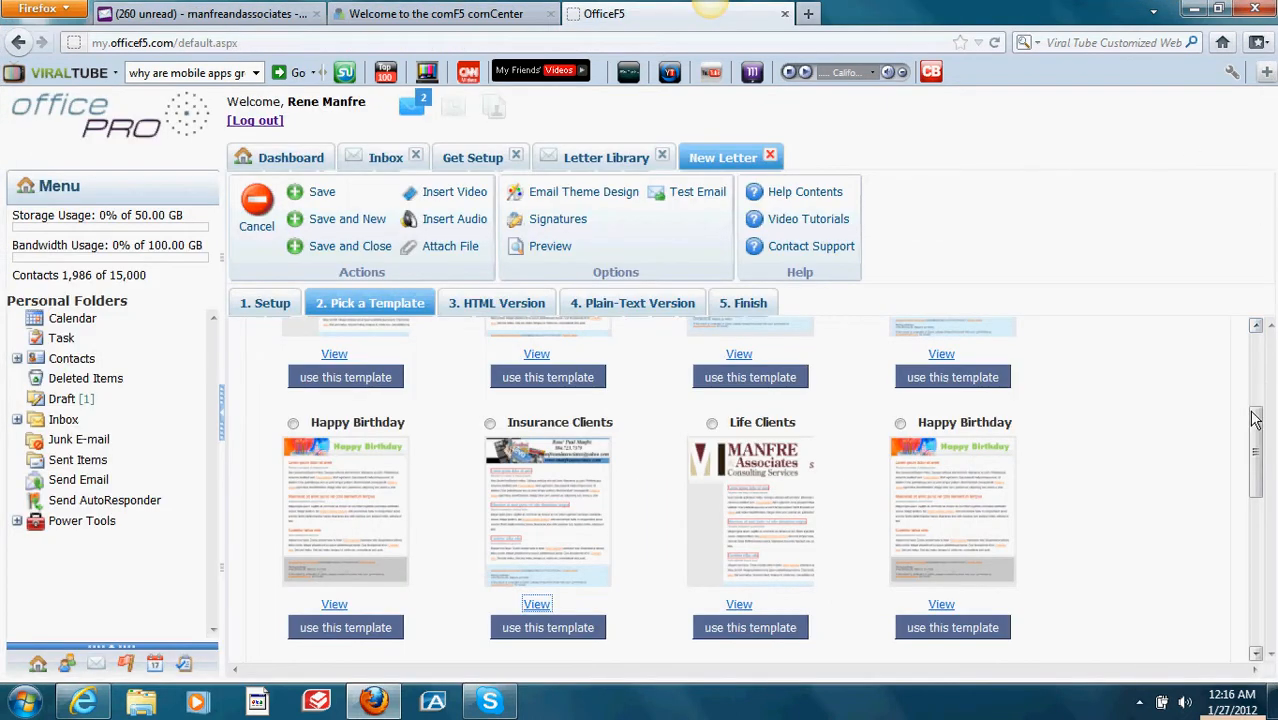
scroll(1256, 450, down, 1)
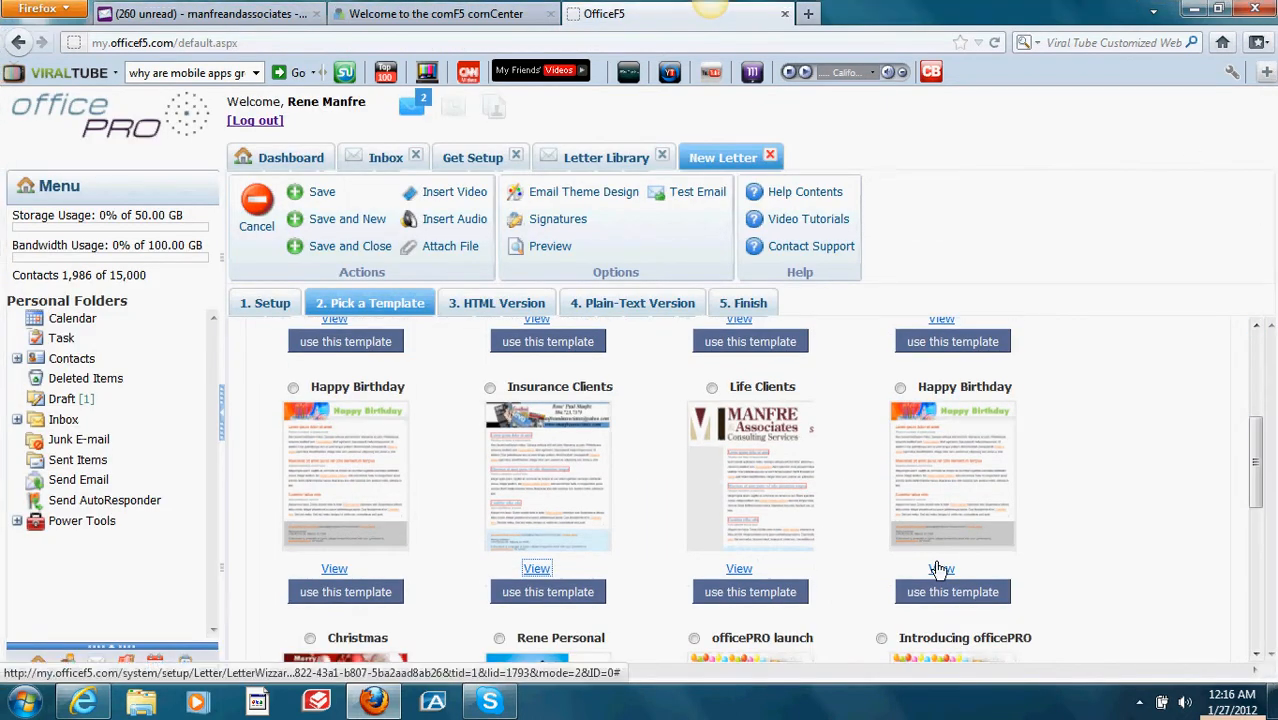
click(940, 568)
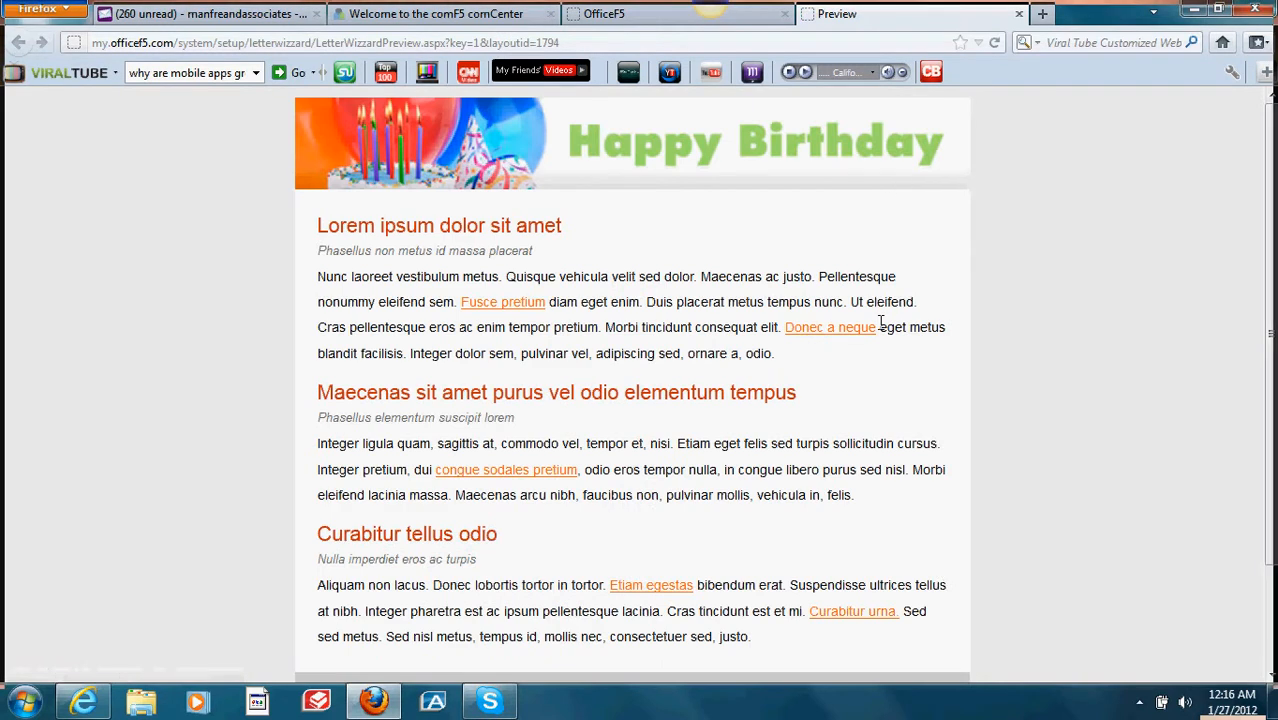
click(1019, 15)
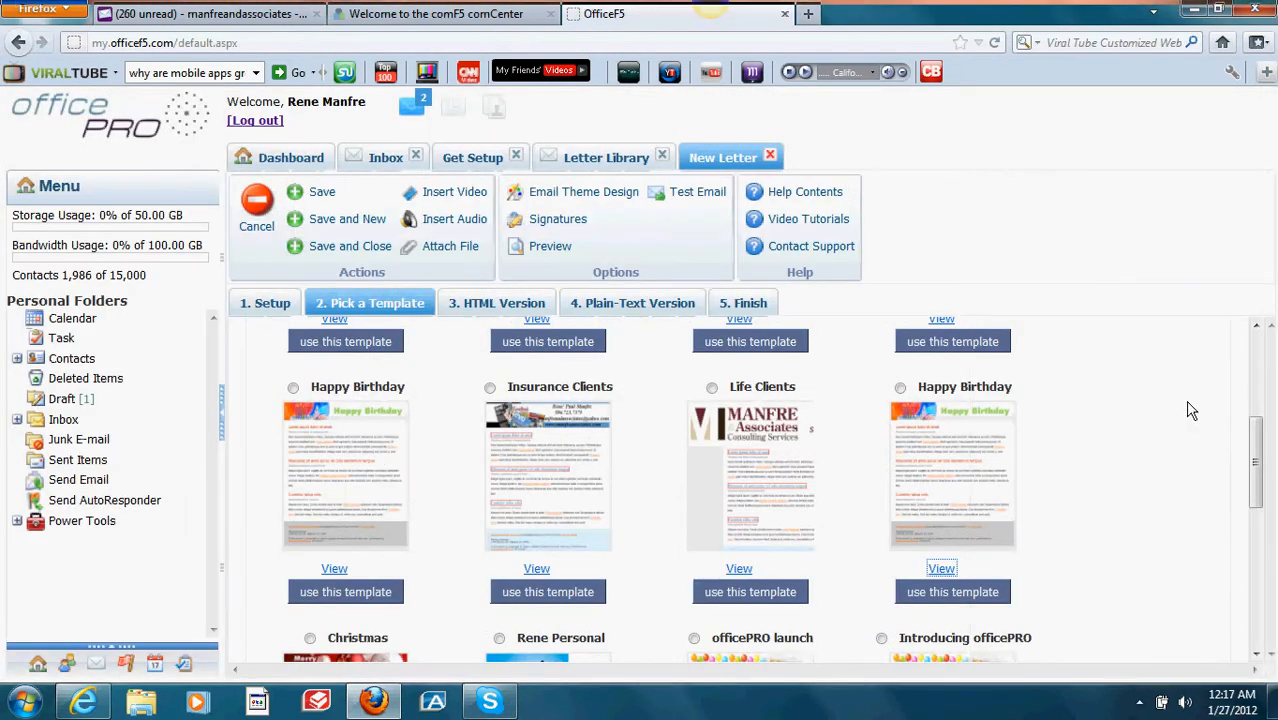
Step: Choose the Rene Personal bar-banner template and advance to the 3. HTML Version step
drag(1258, 470, 1258, 544)
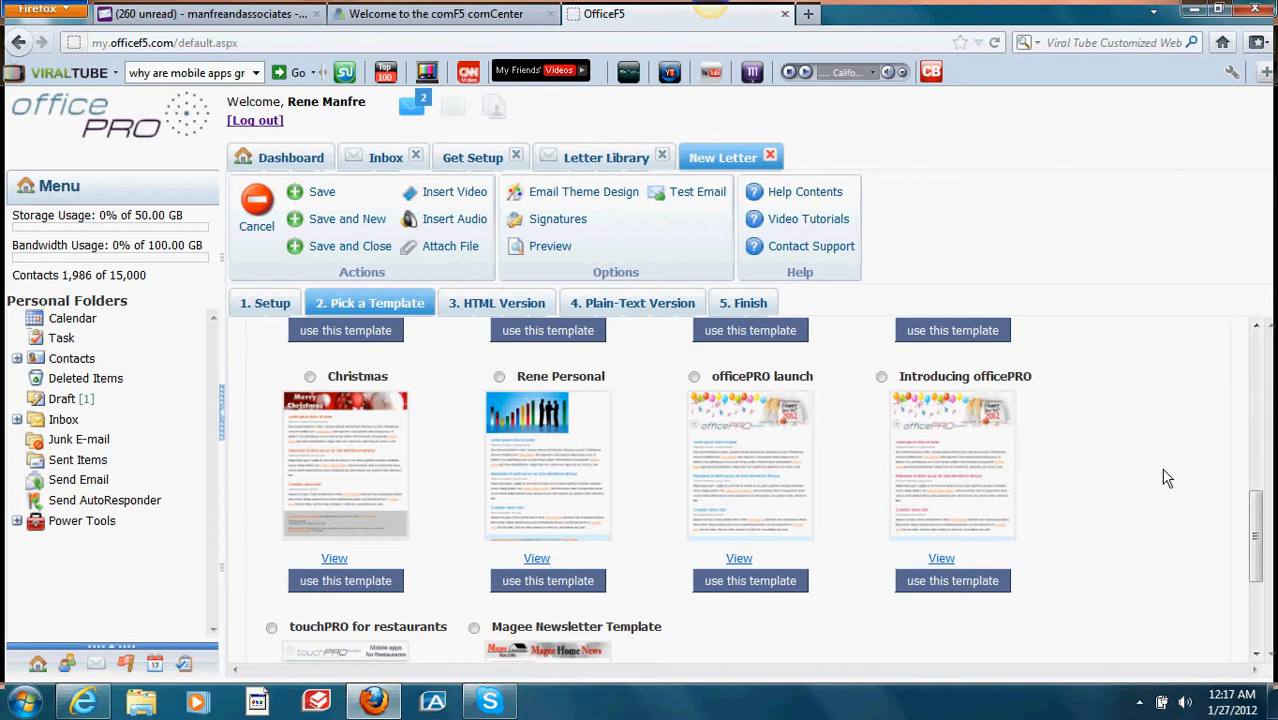
drag(1257, 512, 1266, 335)
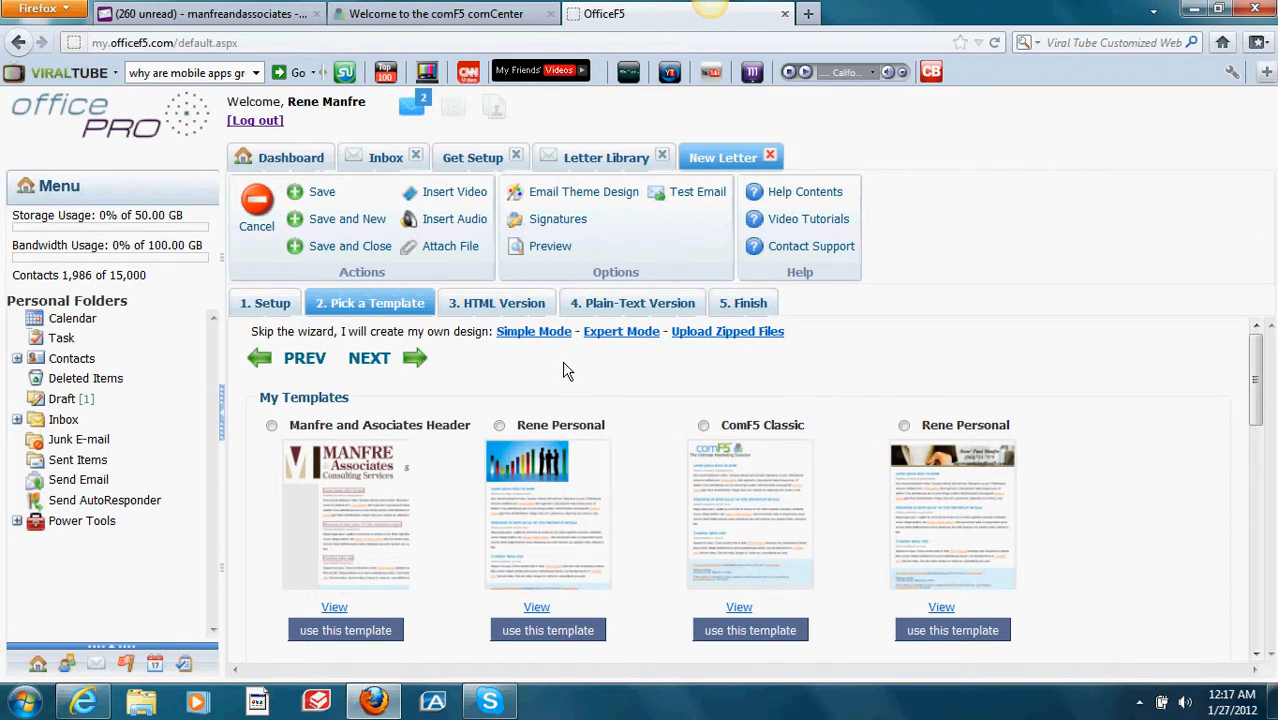
click(499, 426)
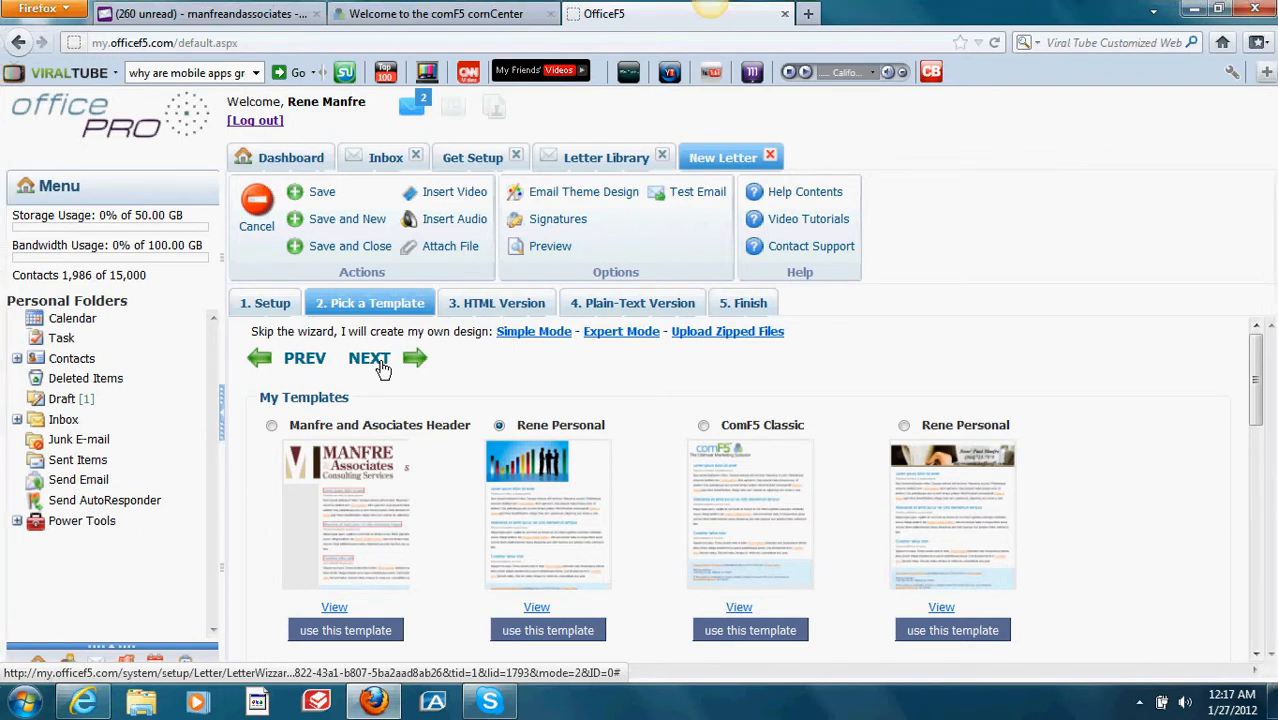
click(370, 359)
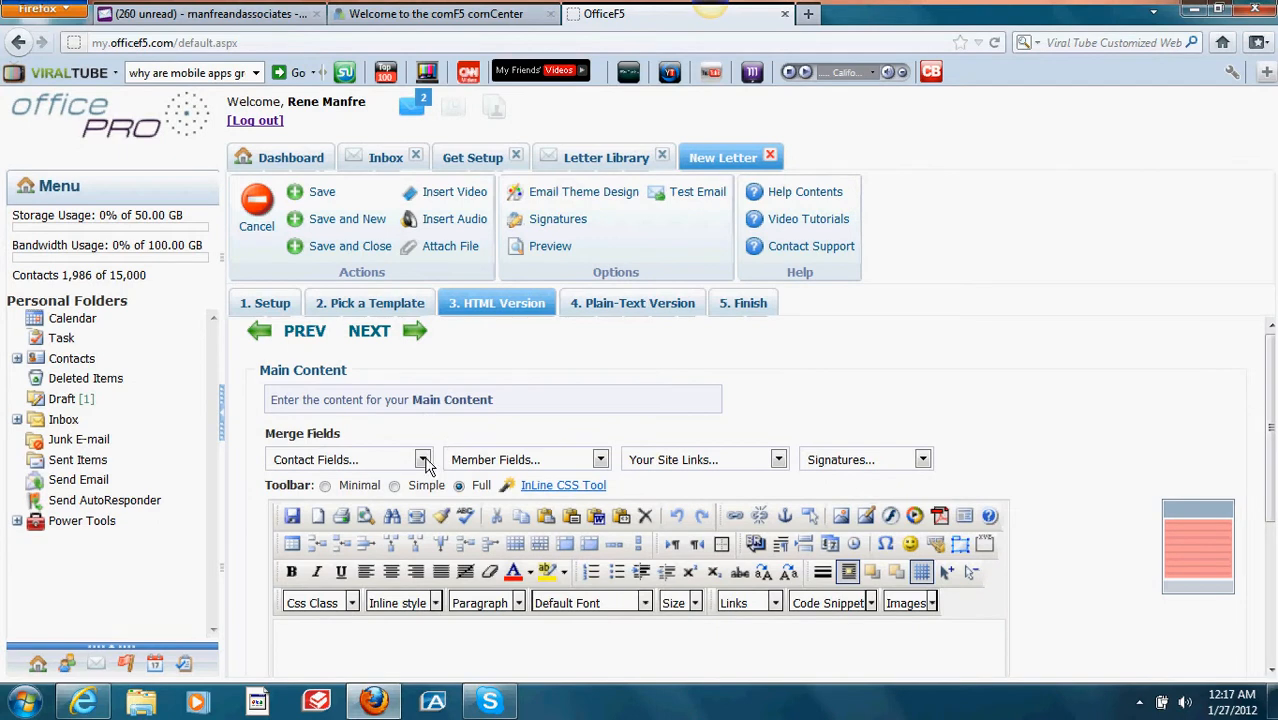
click(423, 460)
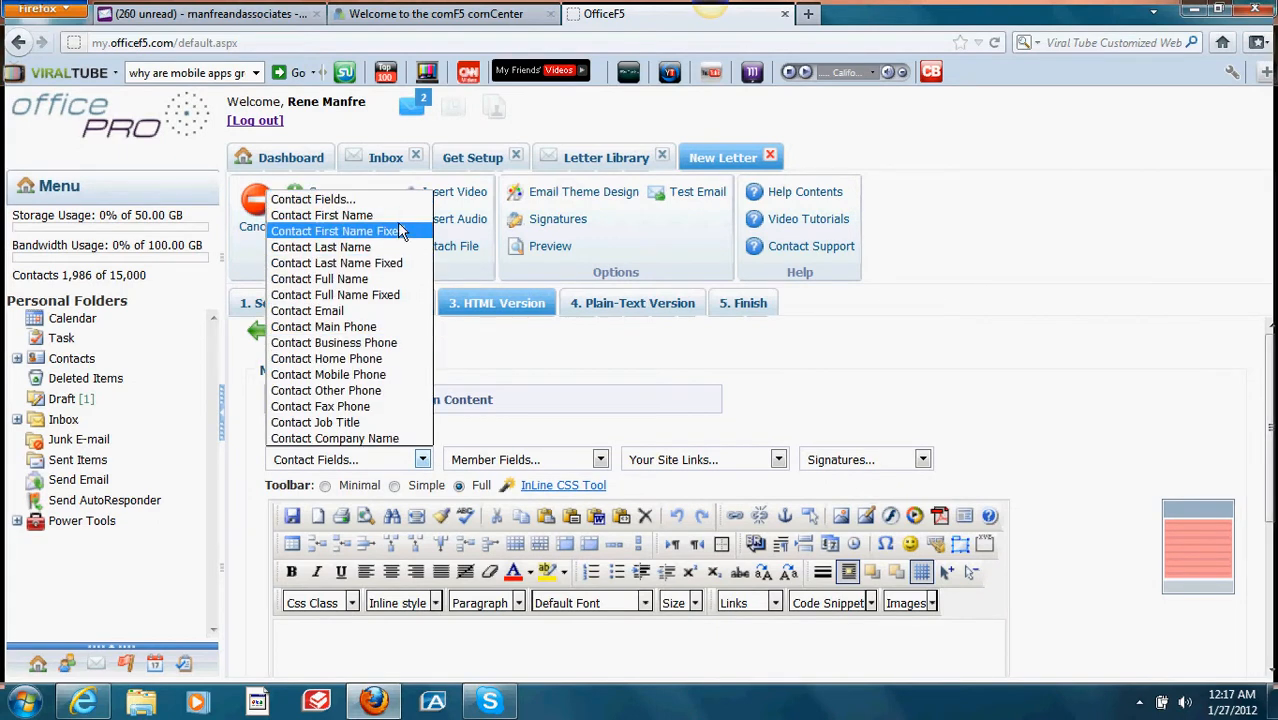
click(446, 441)
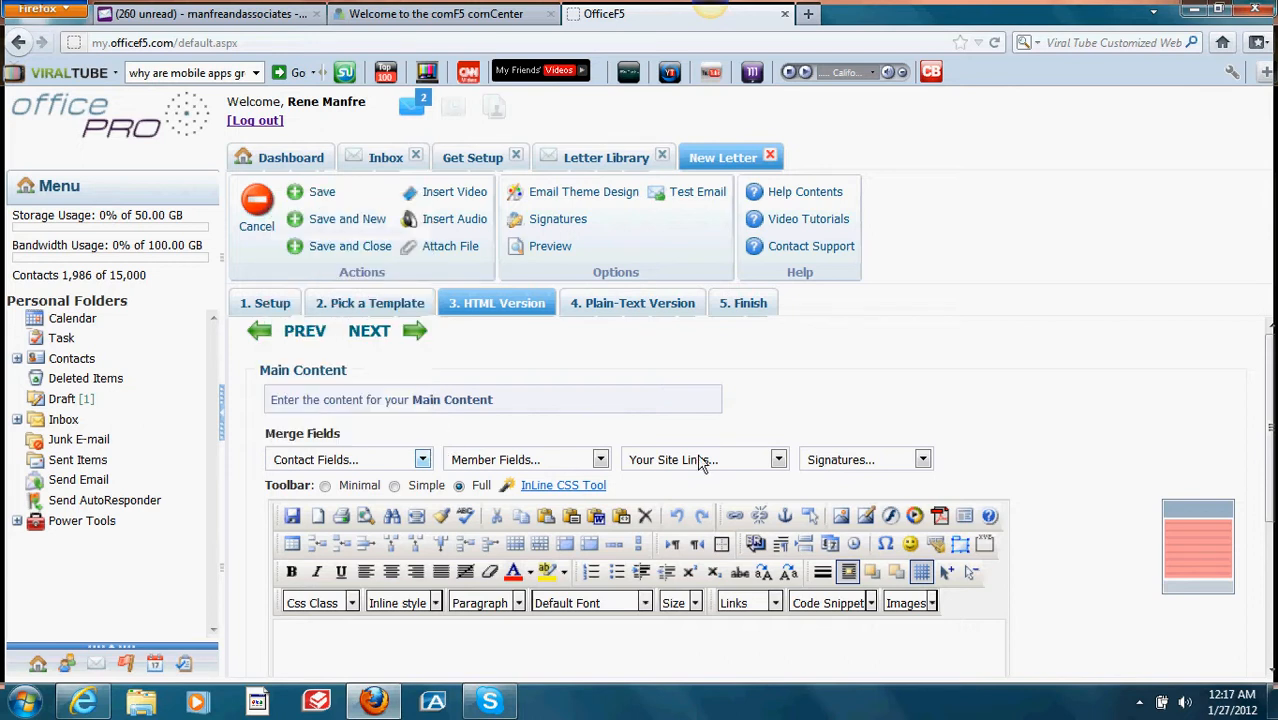
click(779, 461)
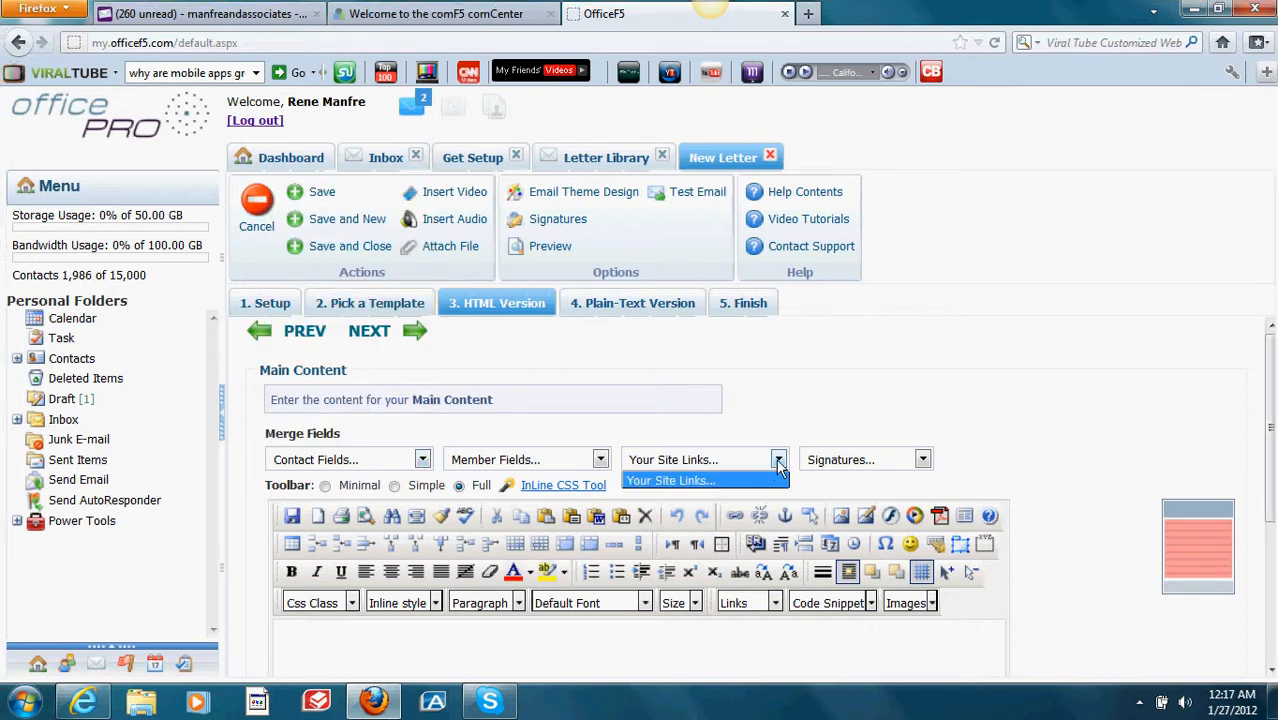
click(780, 467)
click(922, 459)
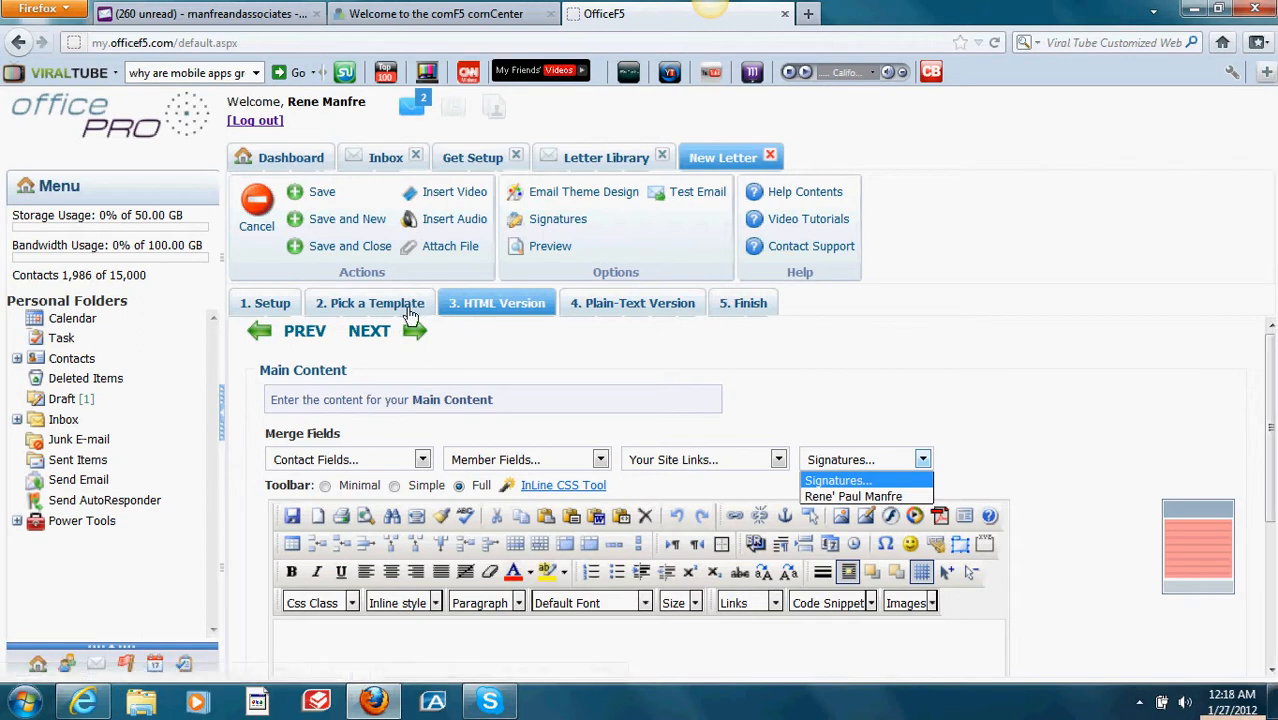
click(265, 220)
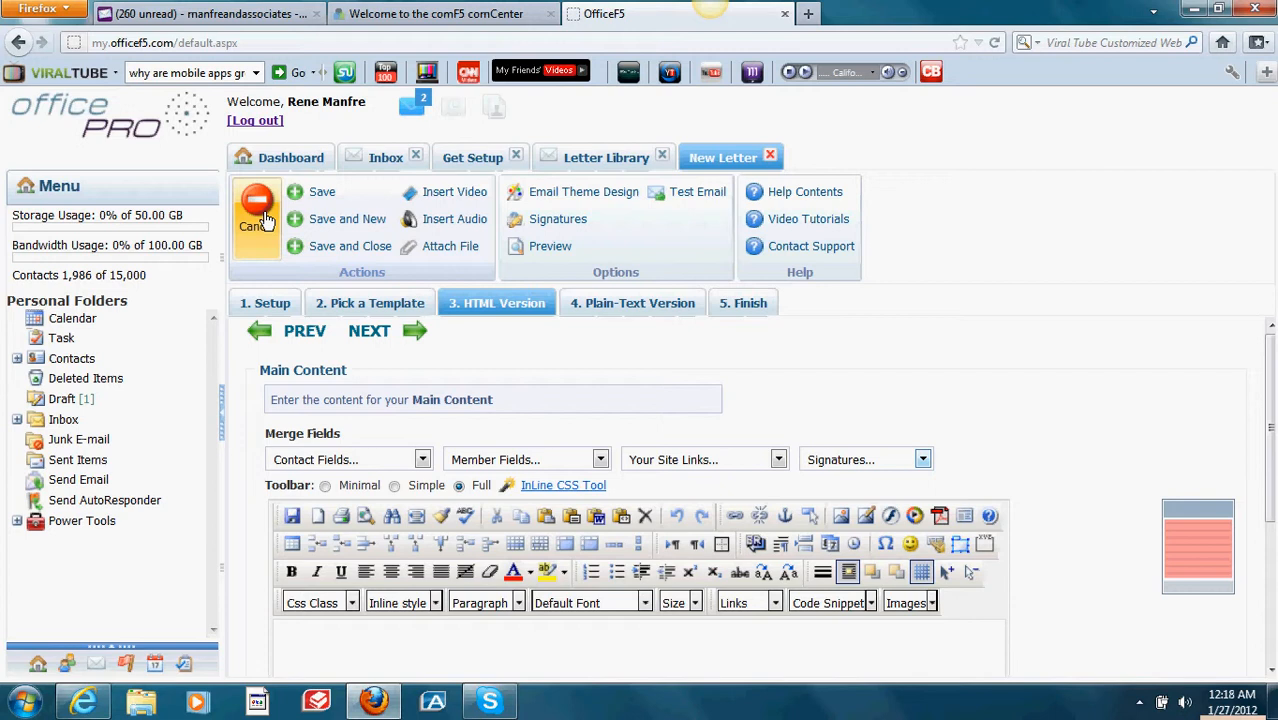
Step: Discard the new letter without saving and return to the Inbox list
click(262, 215)
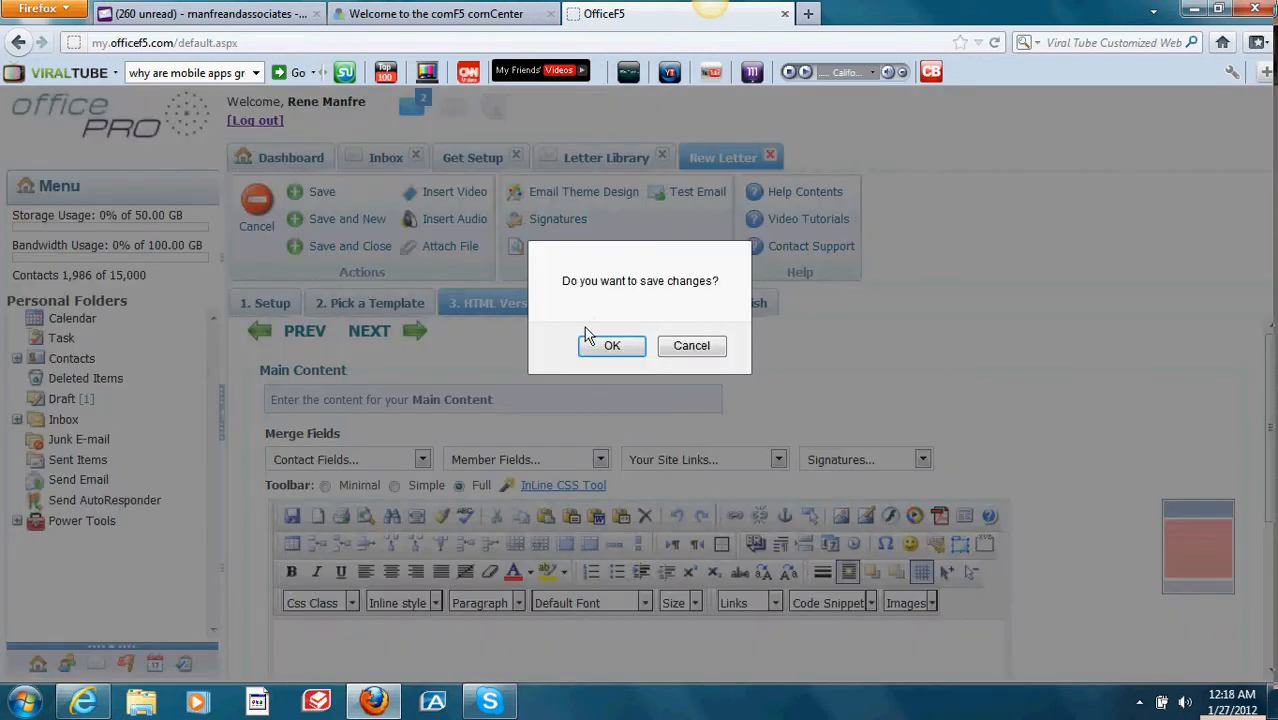
click(605, 345)
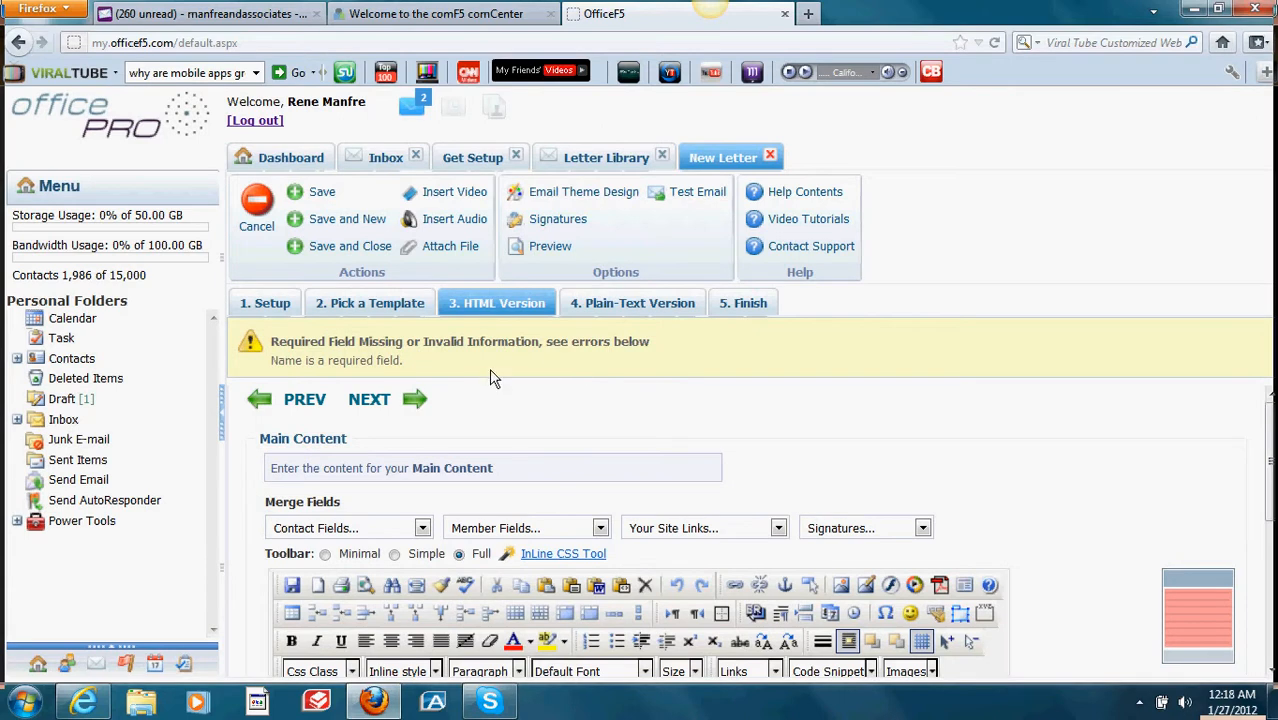
click(267, 227)
click(698, 348)
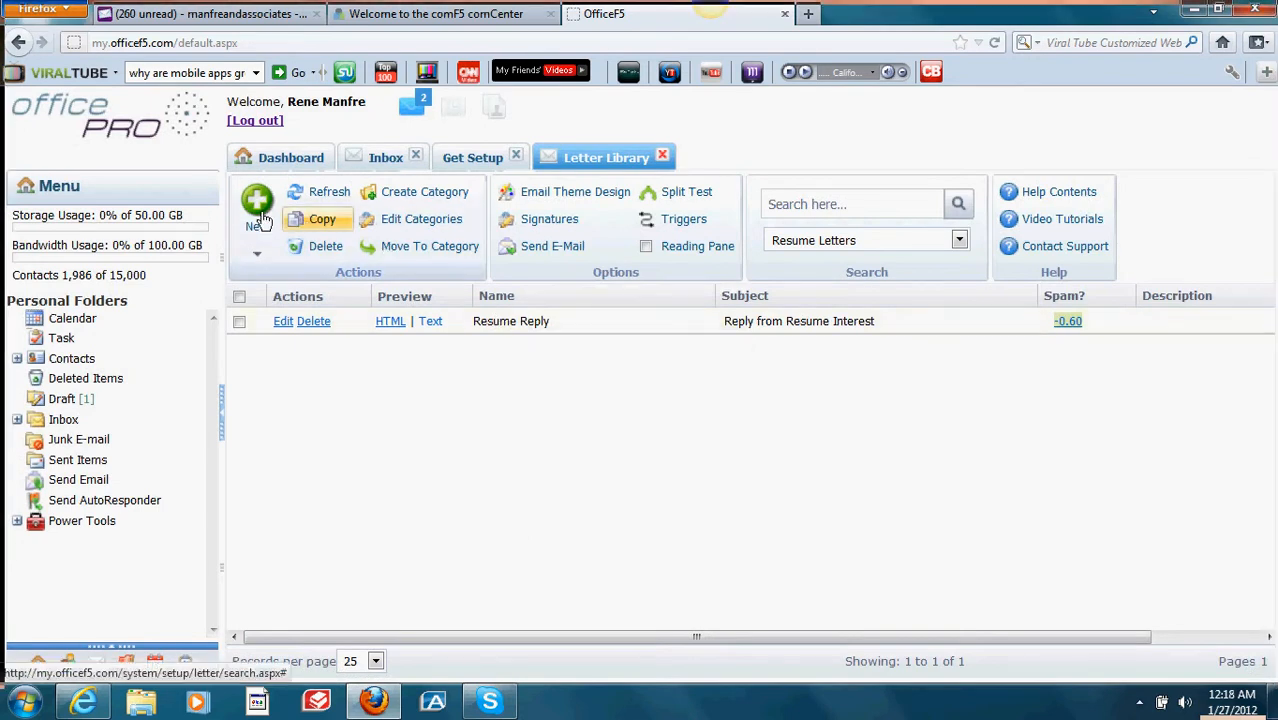
click(388, 168)
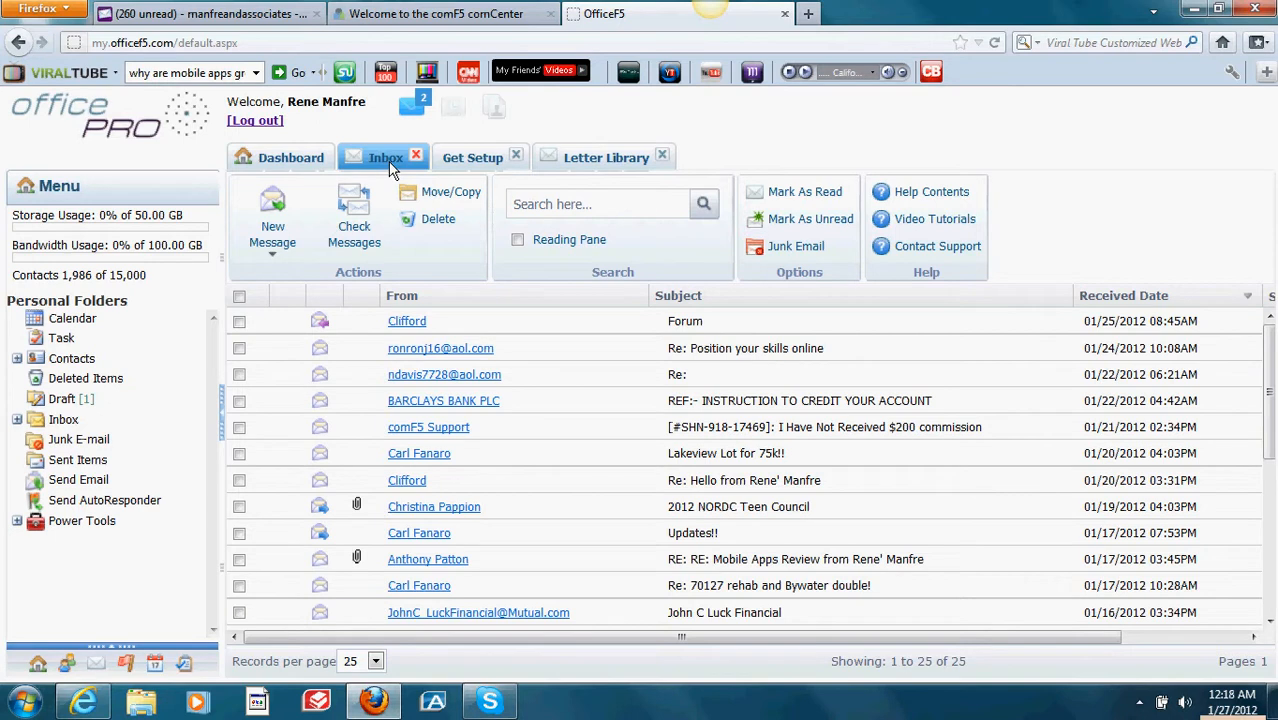
Step: Start a new message loaded with the Manfre and Associates letter from the Manfre and Assoc category
click(275, 205)
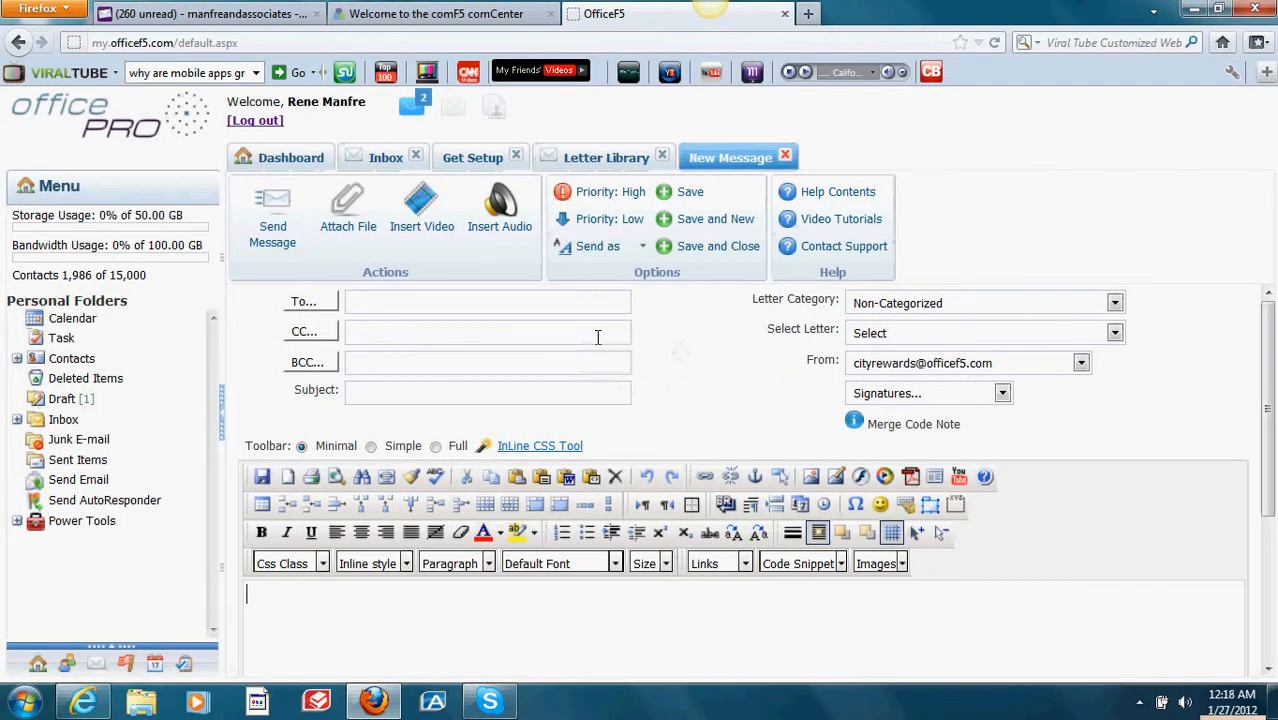
click(1115, 304)
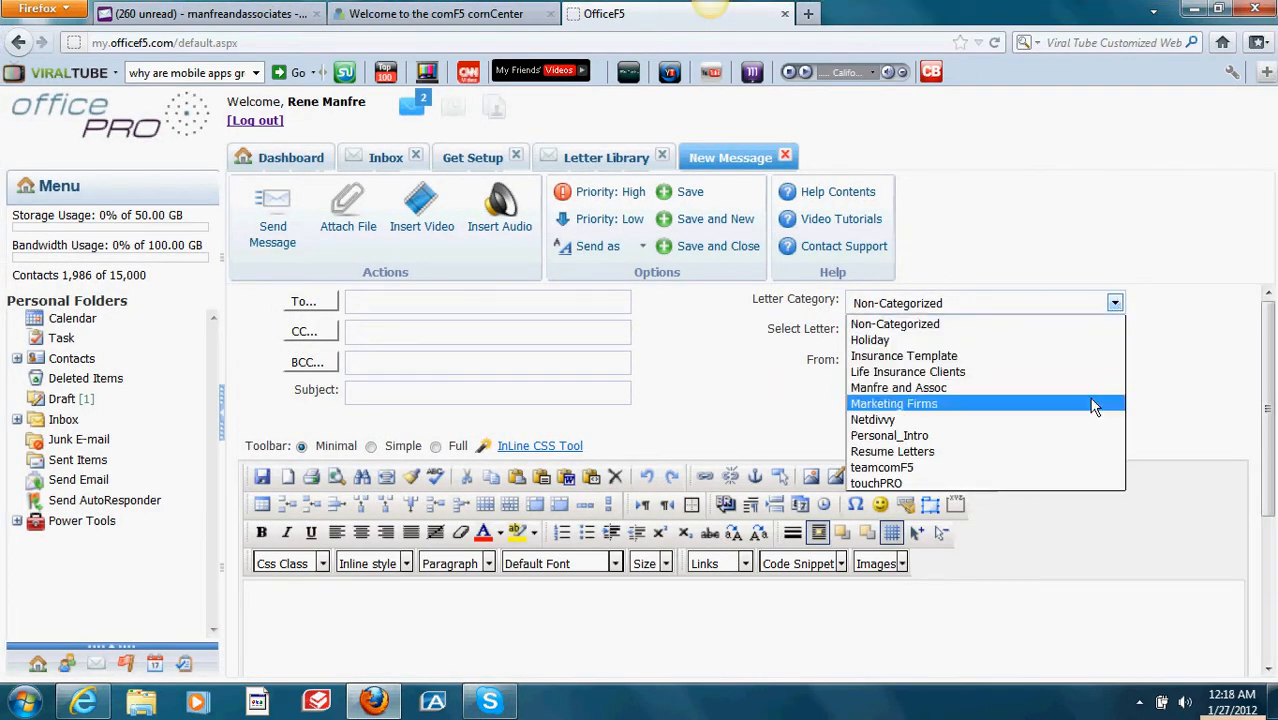
click(1093, 393)
click(1117, 336)
click(1117, 337)
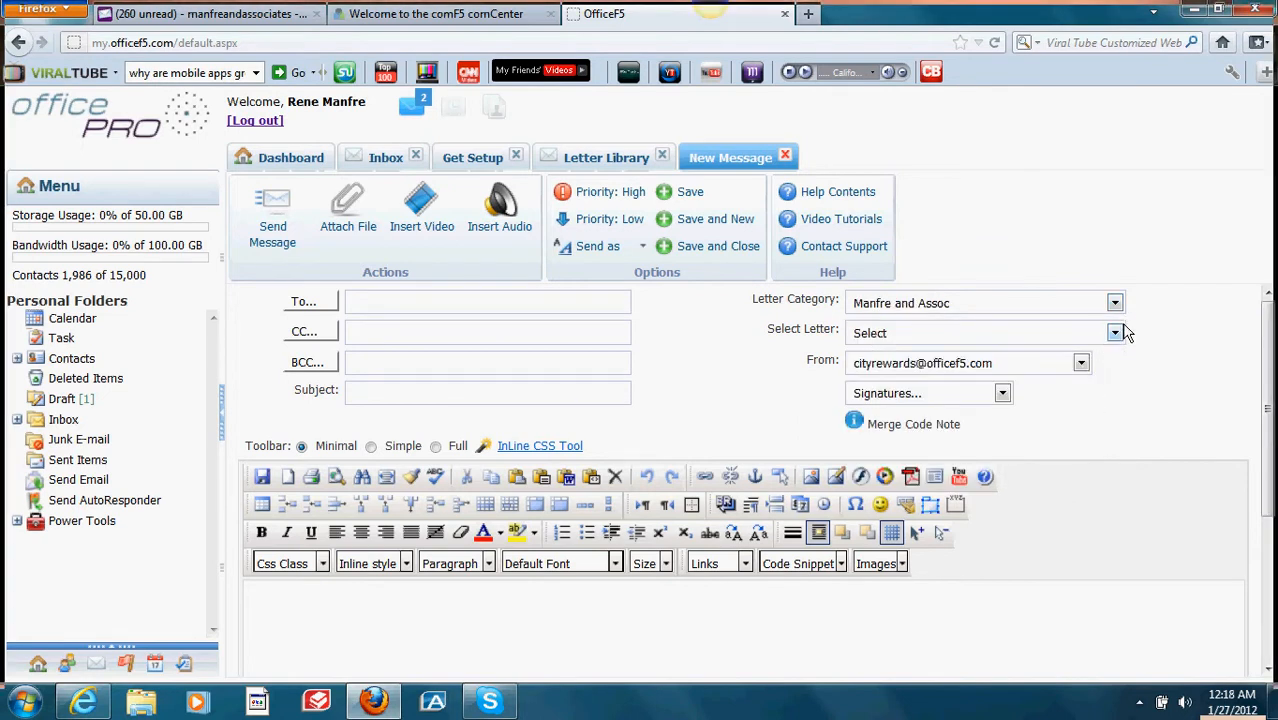
click(1116, 335)
click(1093, 372)
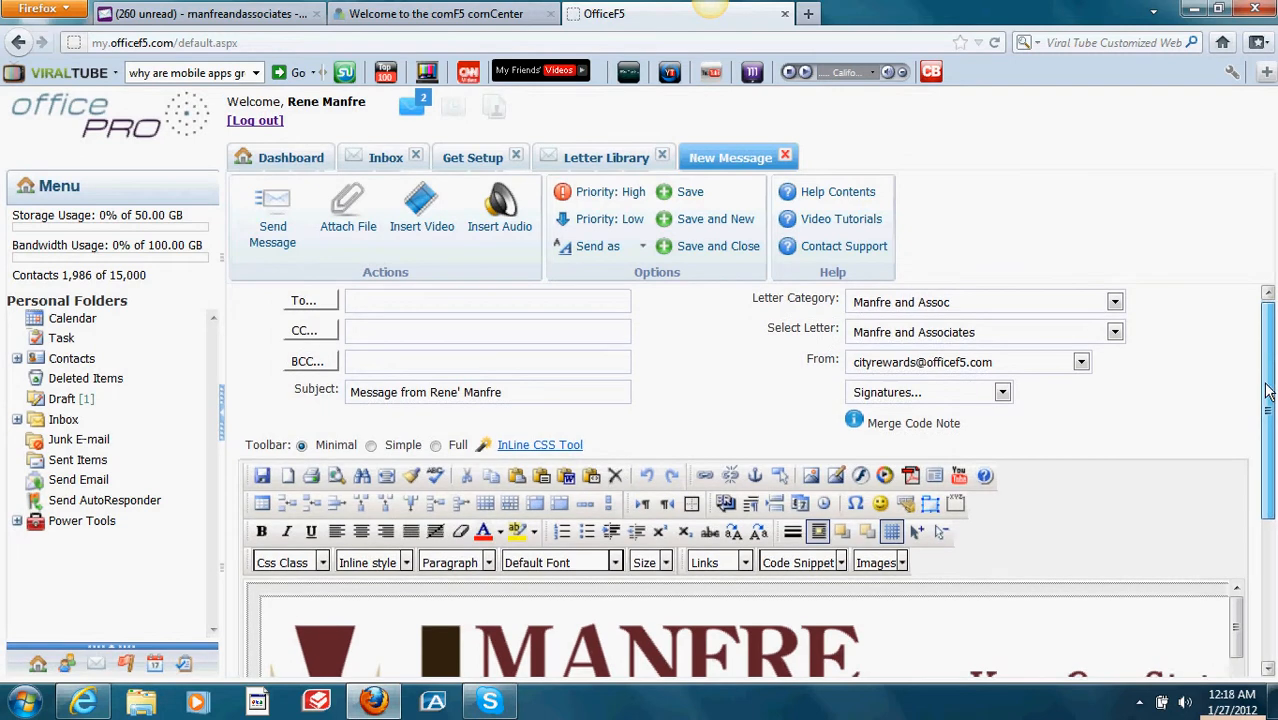
Step: Delete the letter's header logo image
drag(1267, 363, 1271, 525)
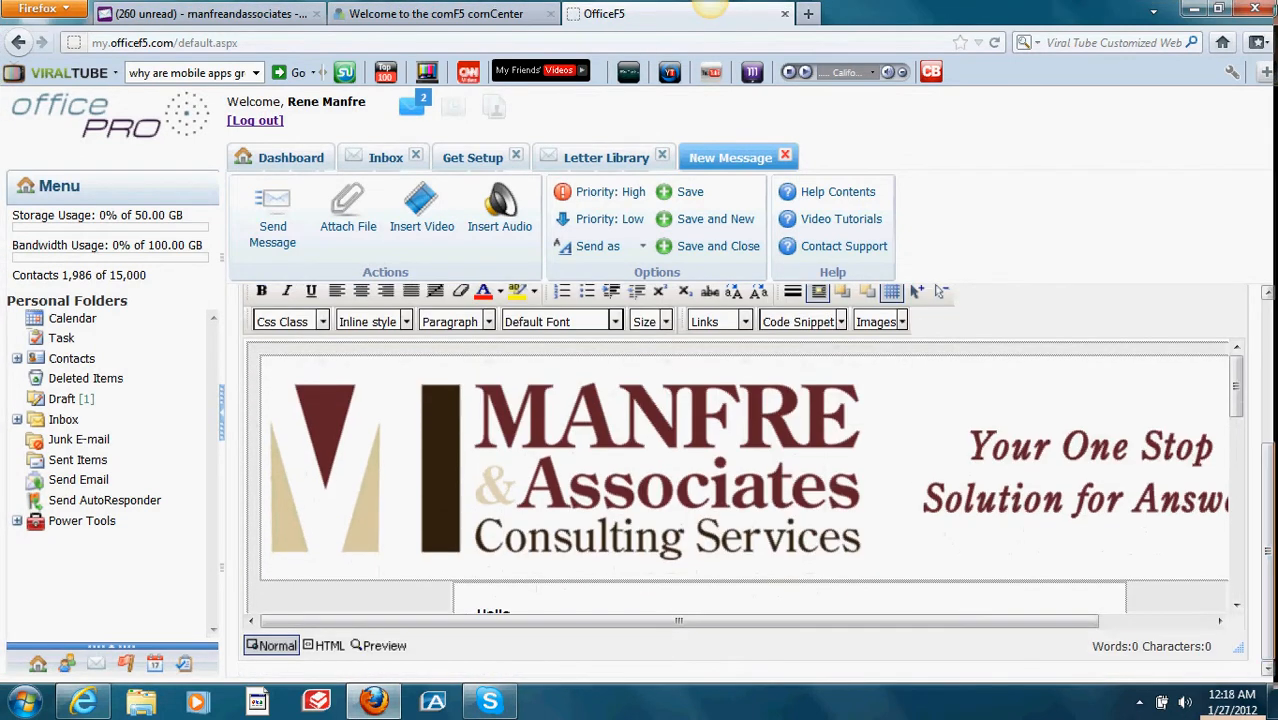
click(800, 470)
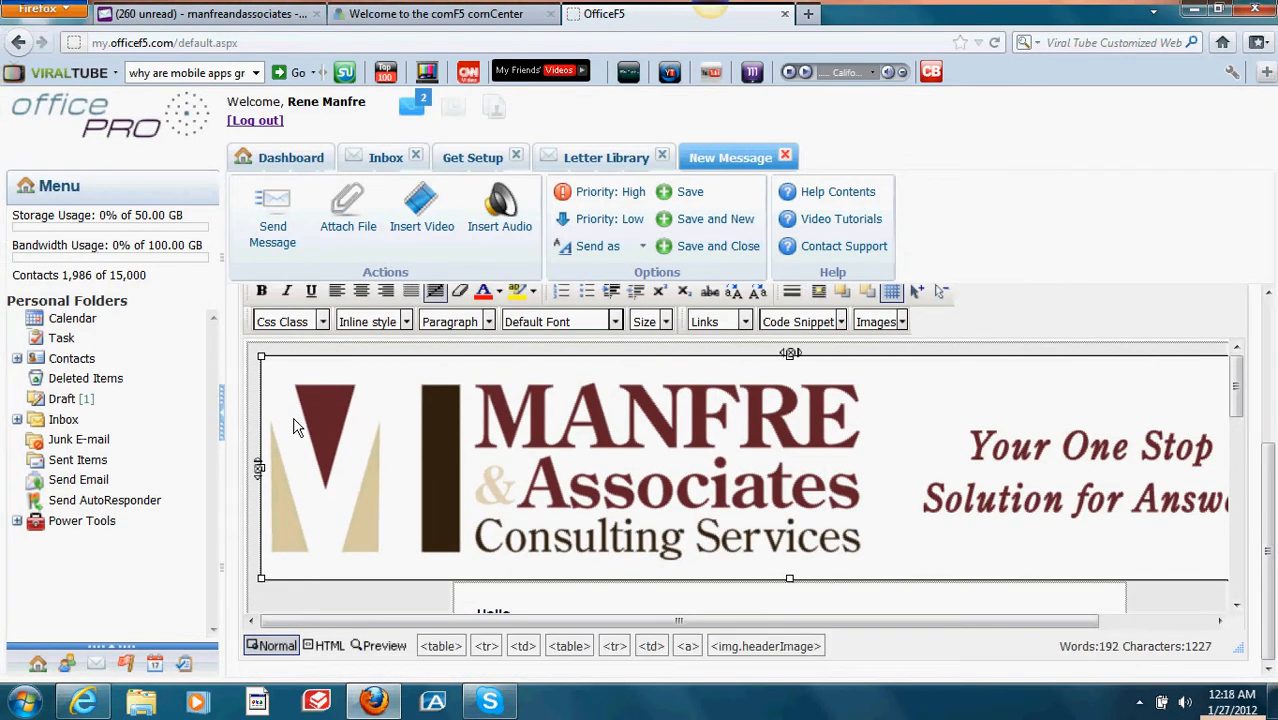
key(Delete)
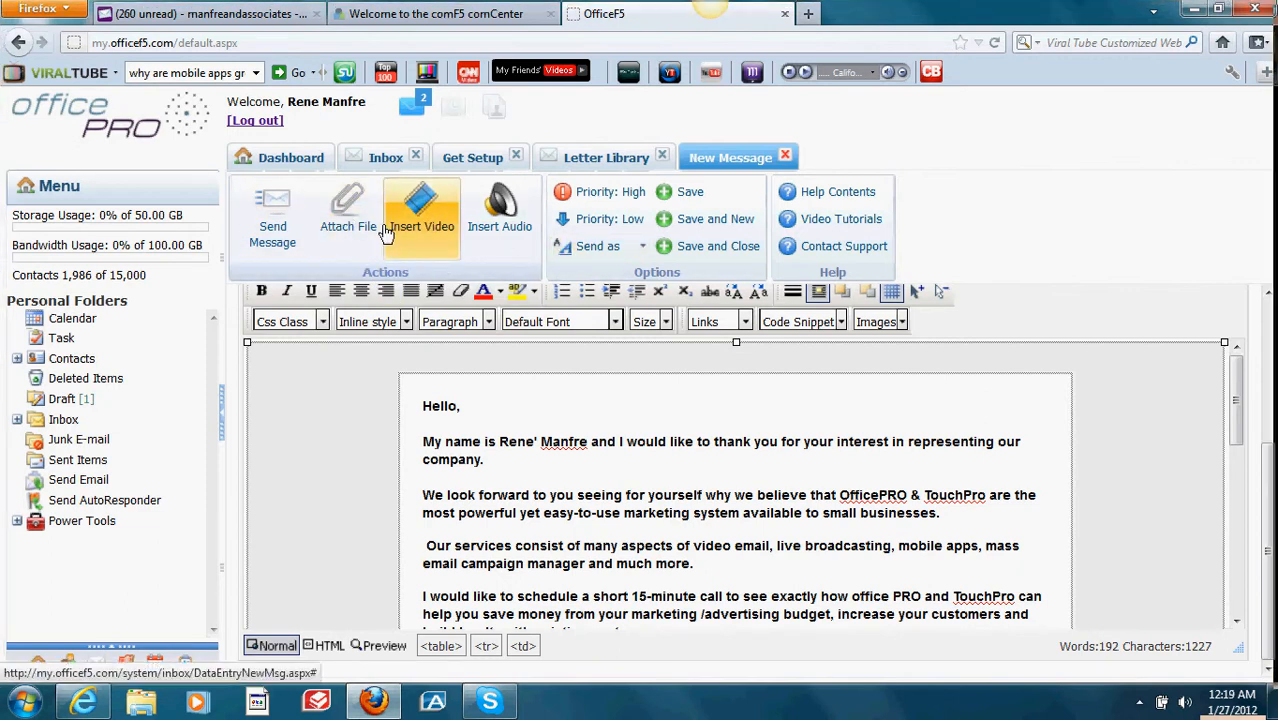
Step: Close the message, Letter Library, Get Setup and Inbox tabs to return to the Dashboard
click(784, 157)
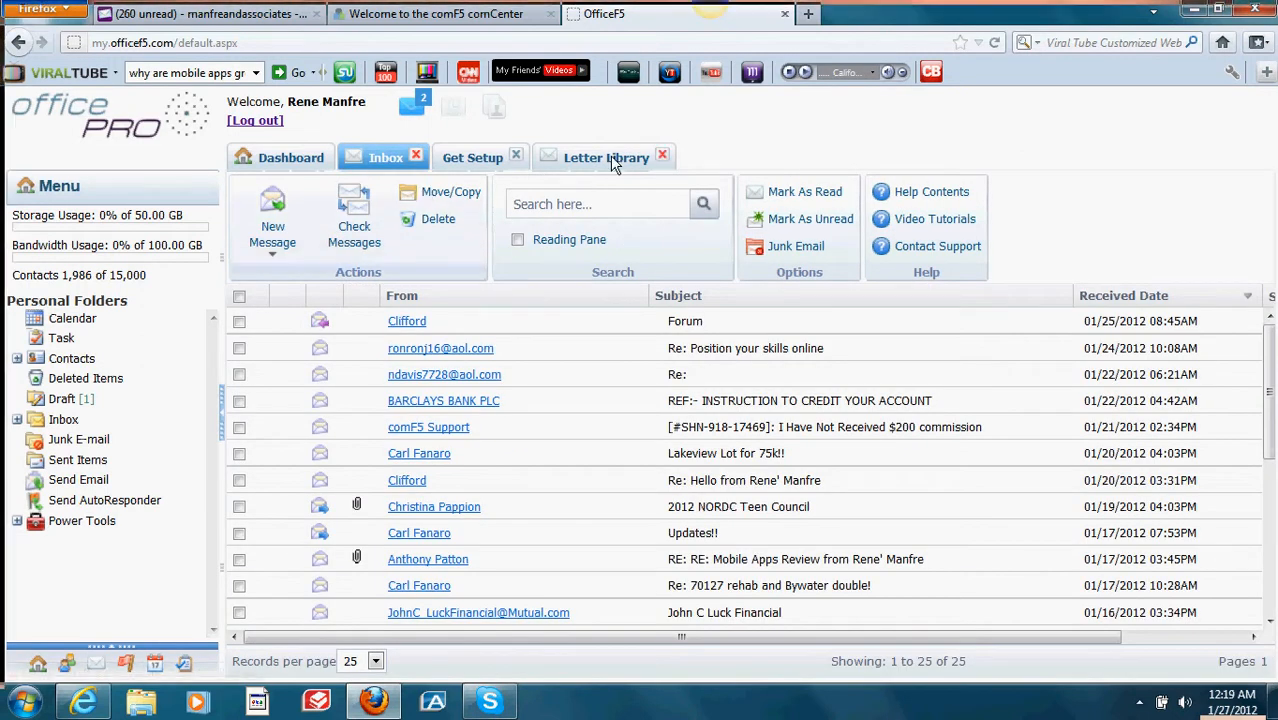
click(661, 156)
click(515, 156)
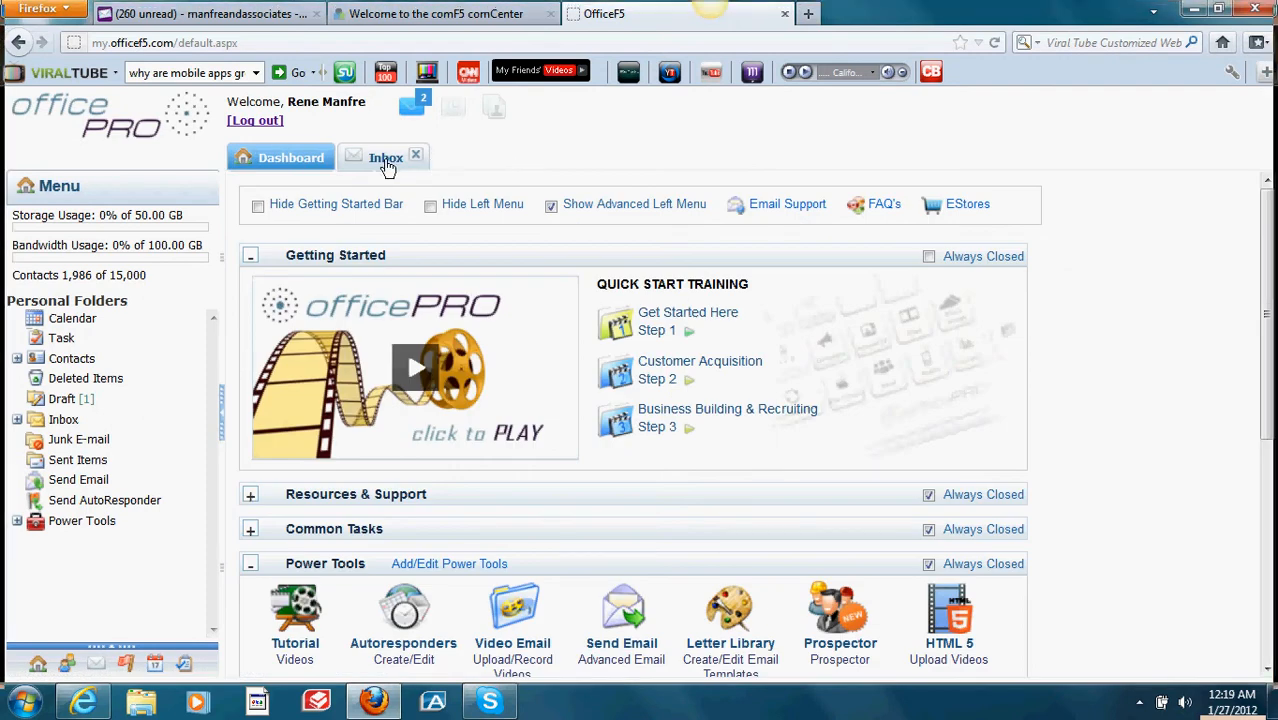
click(384, 159)
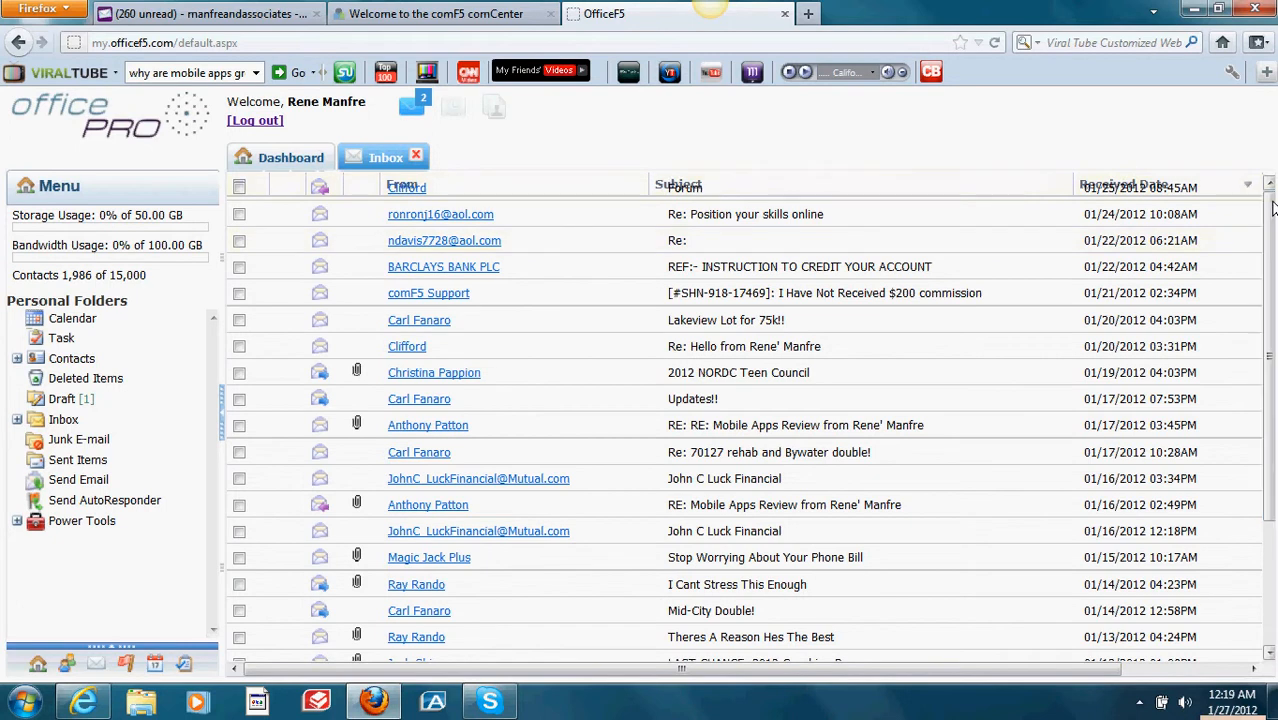
click(415, 156)
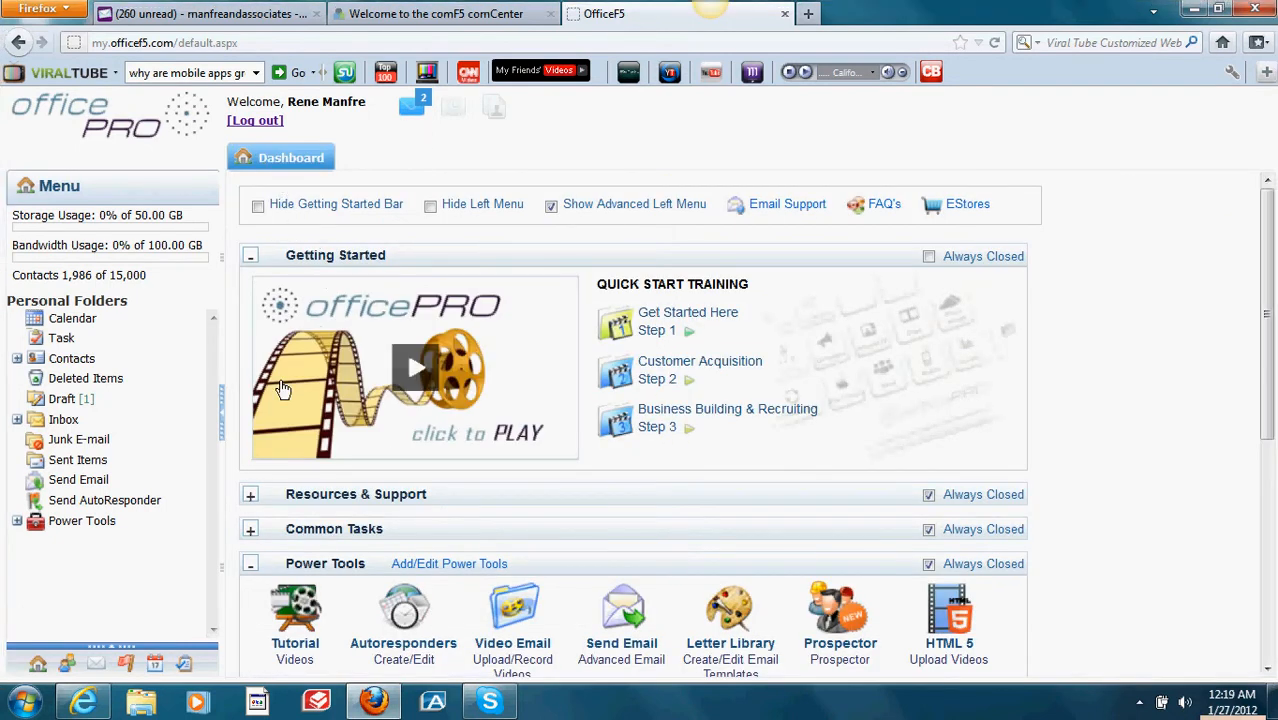
Step: Open Email from Common Tasks and start a new blank message
click(251, 529)
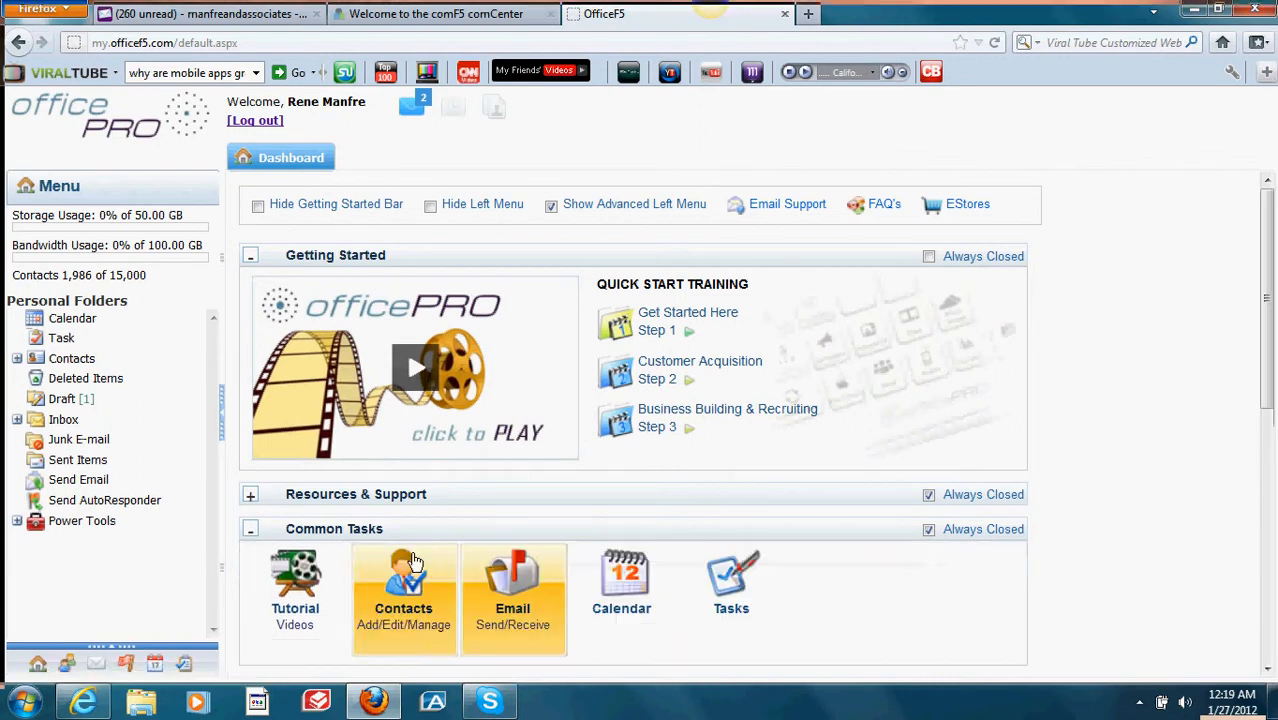
click(508, 570)
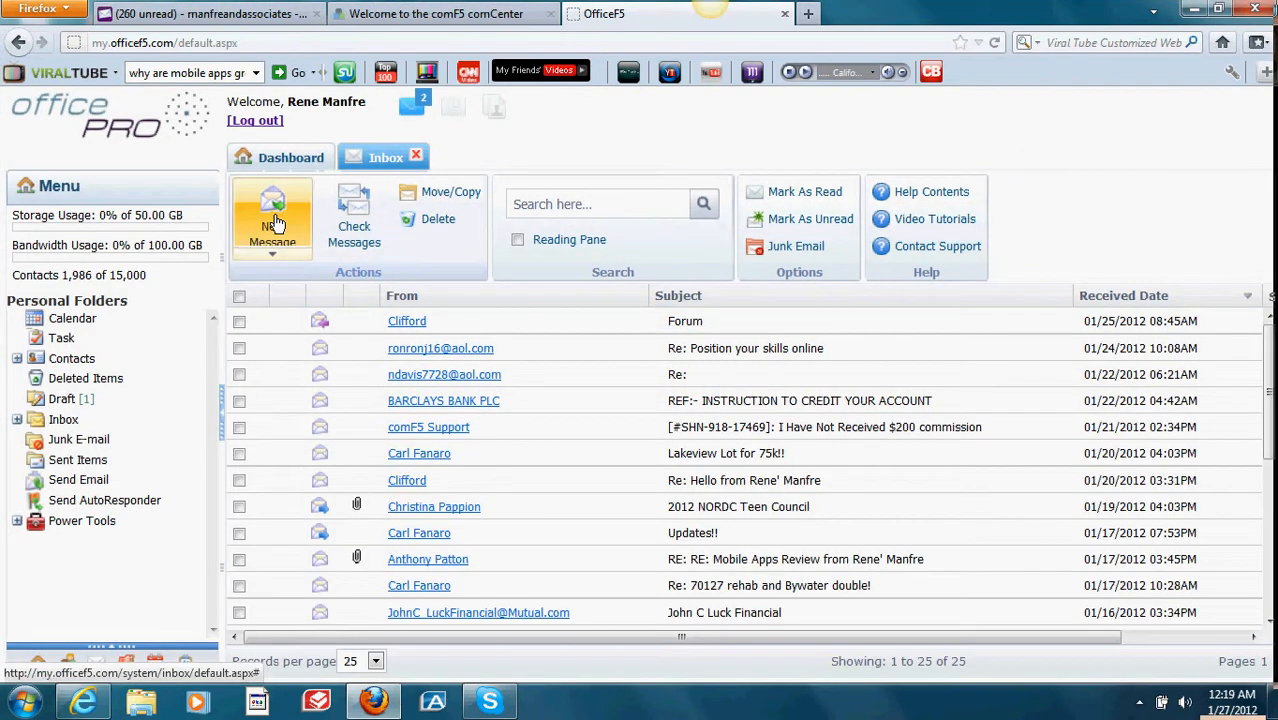
click(272, 216)
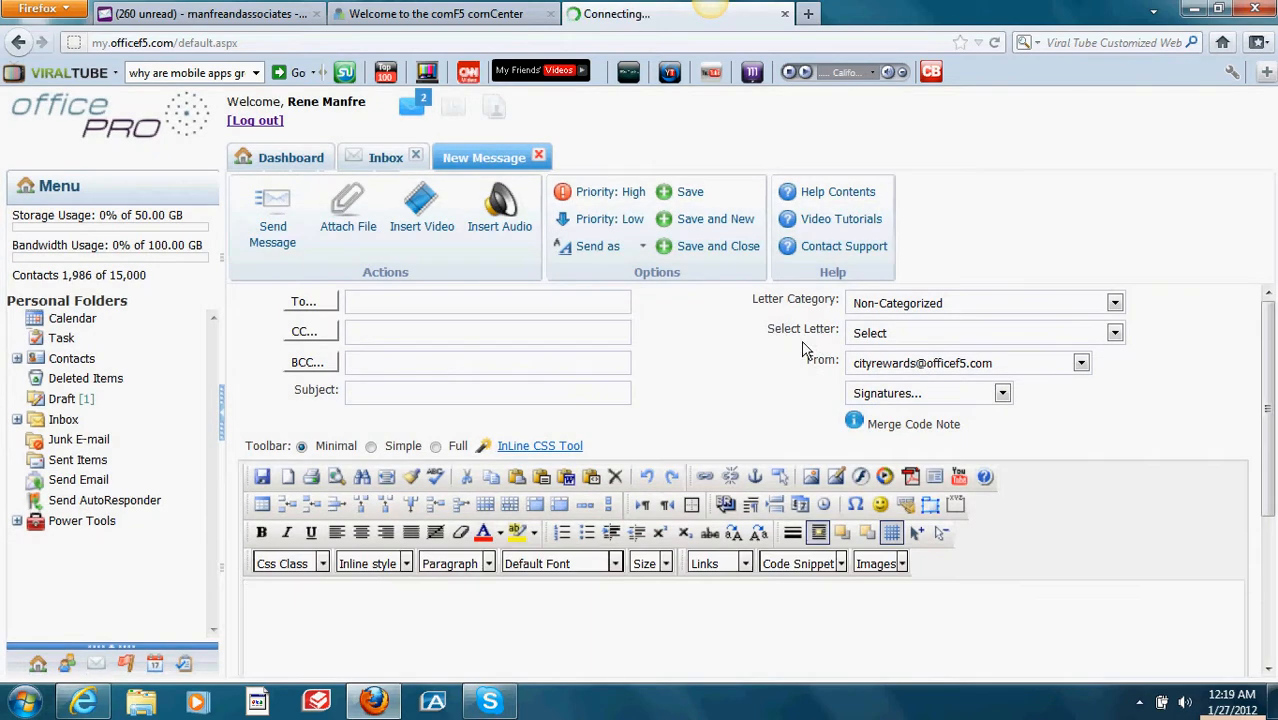
Step: Load the saved personal letter from the Personal_Intro category into the message
click(1115, 304)
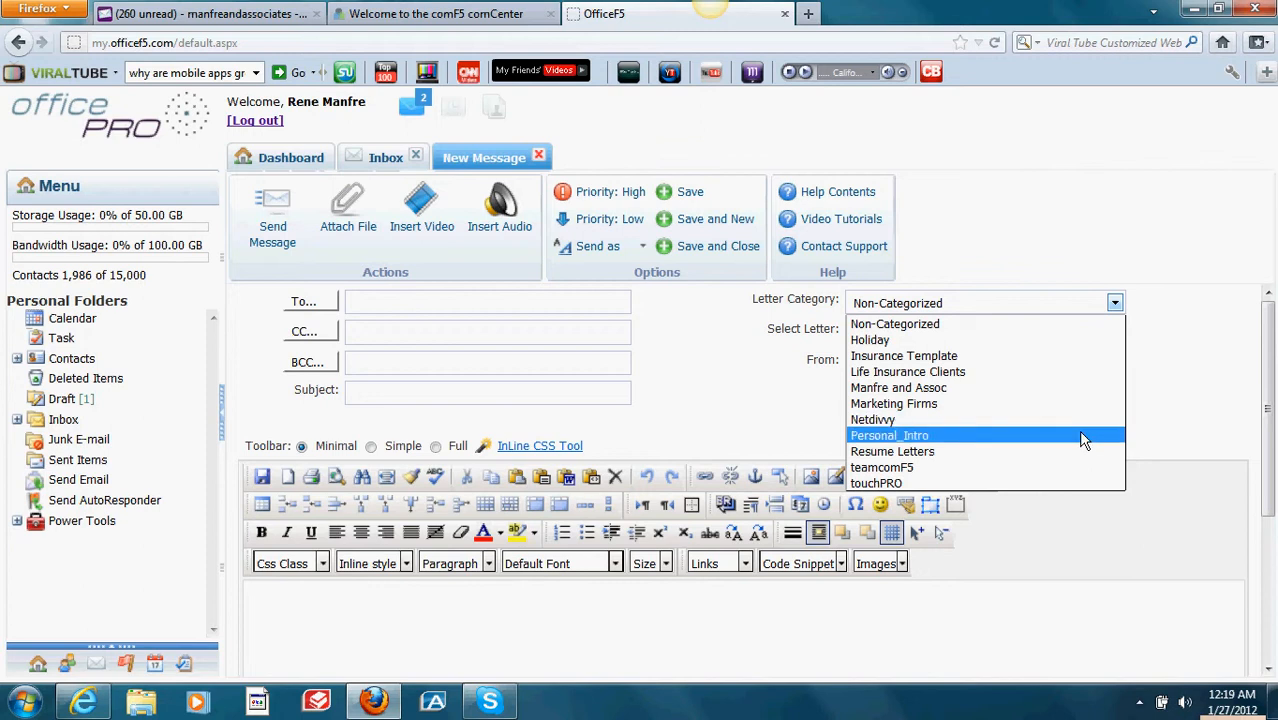
click(1085, 436)
click(1114, 333)
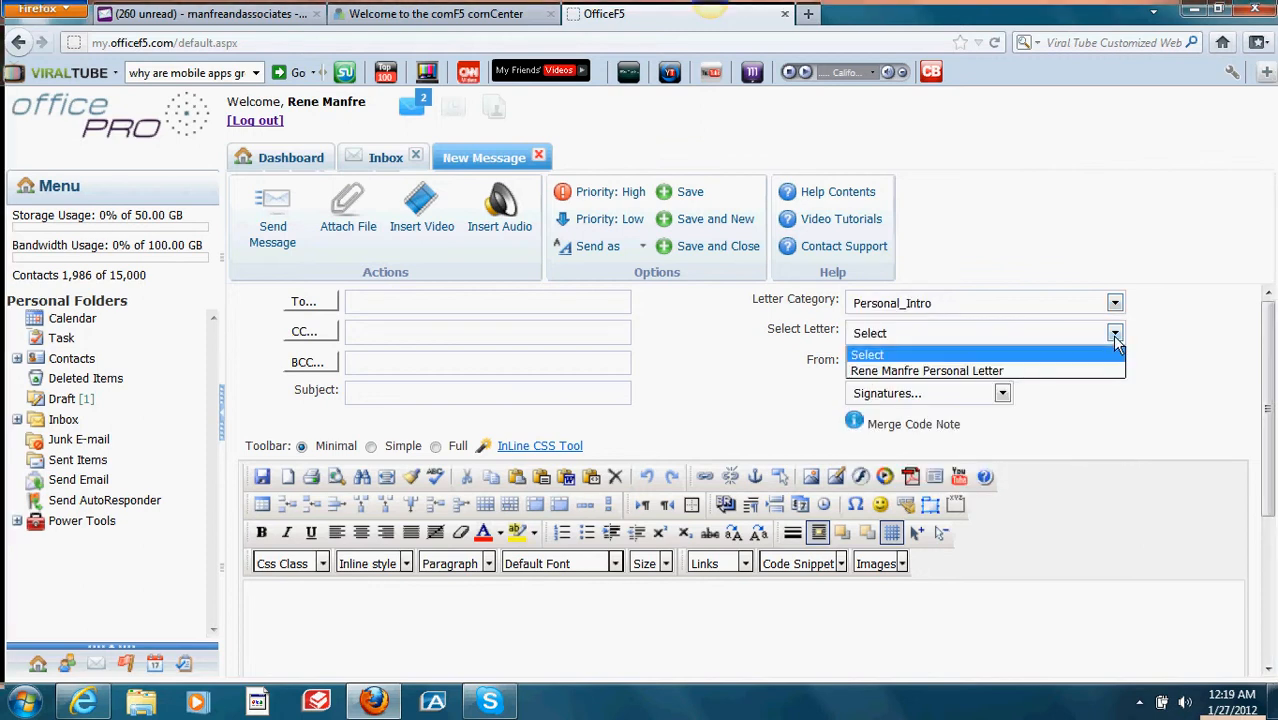
click(1105, 371)
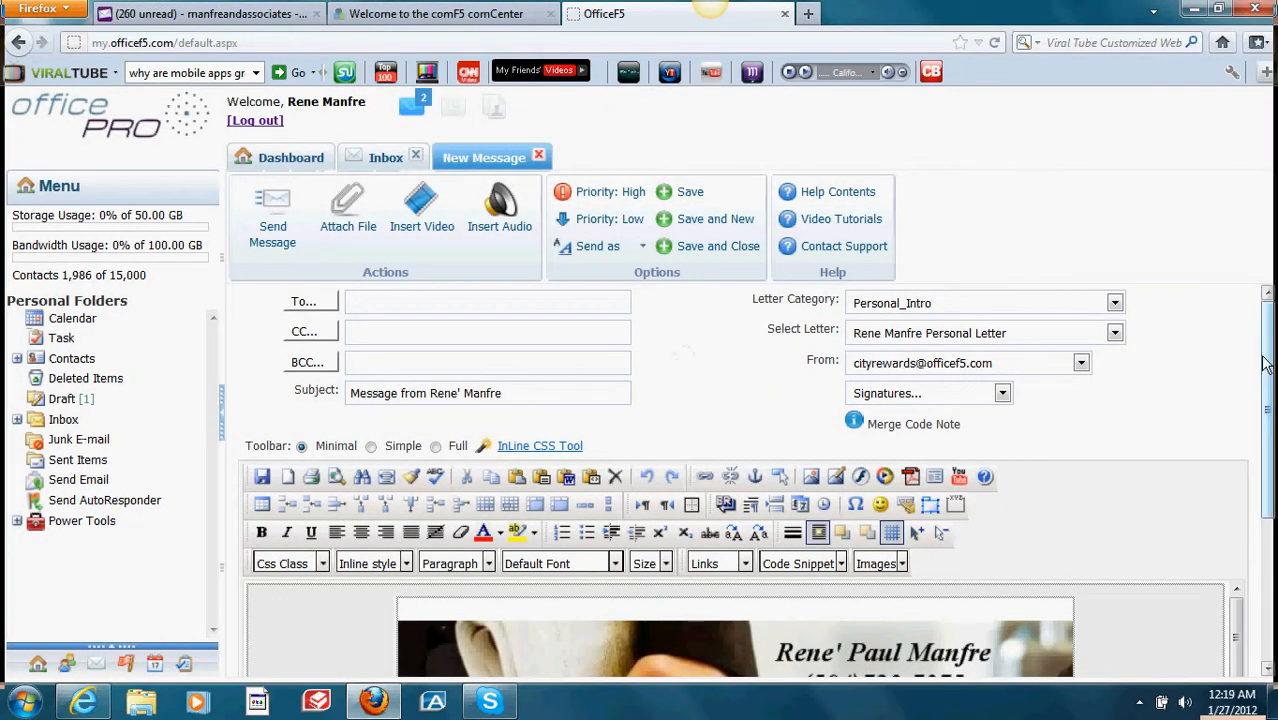
Step: Add a blank line after "benefits." at the end of the letter
drag(1267, 391, 1267, 537)
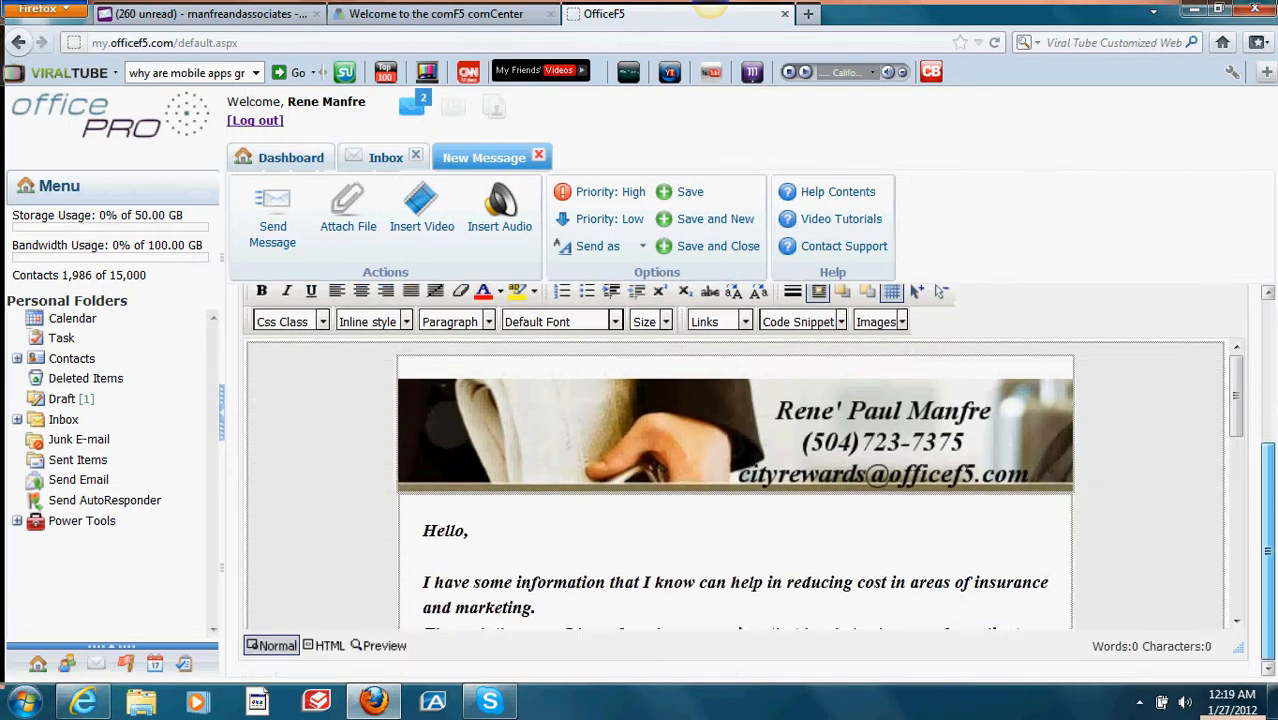
mouse_move(1236, 406)
mouse_down()
mouse_move(1264, 582)
mouse_move(1256, 424)
mouse_up()
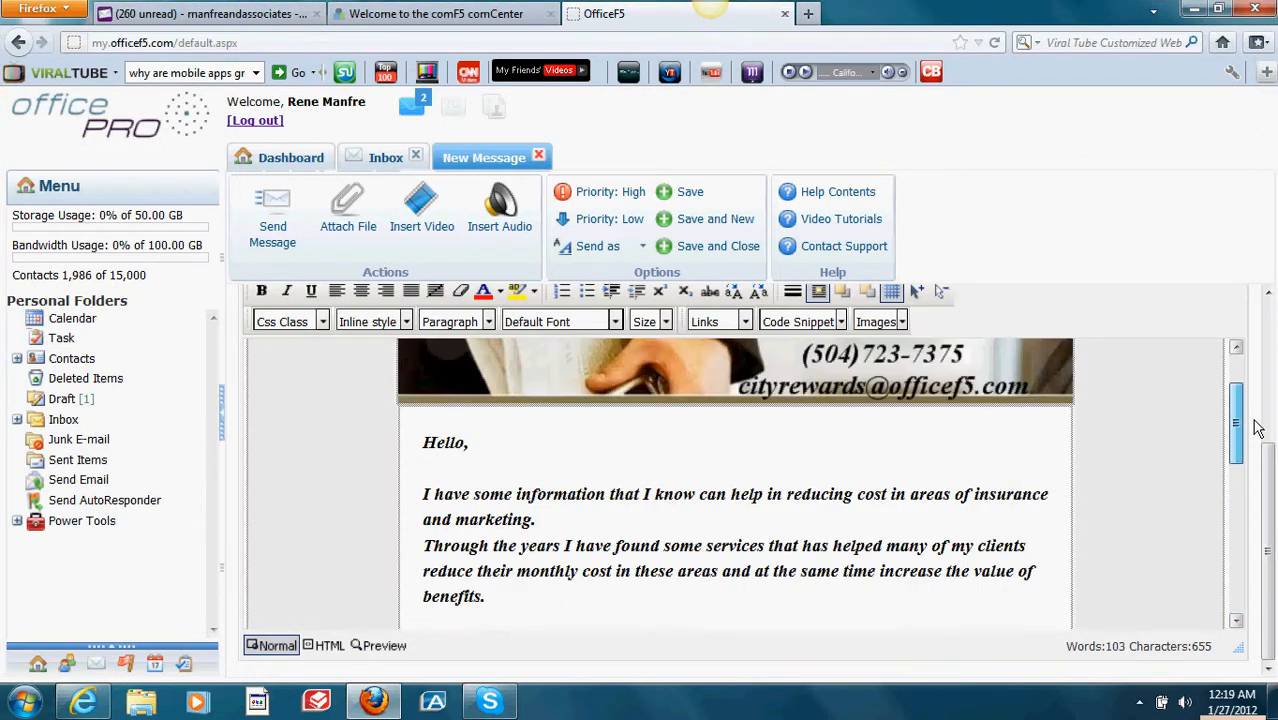
click(501, 461)
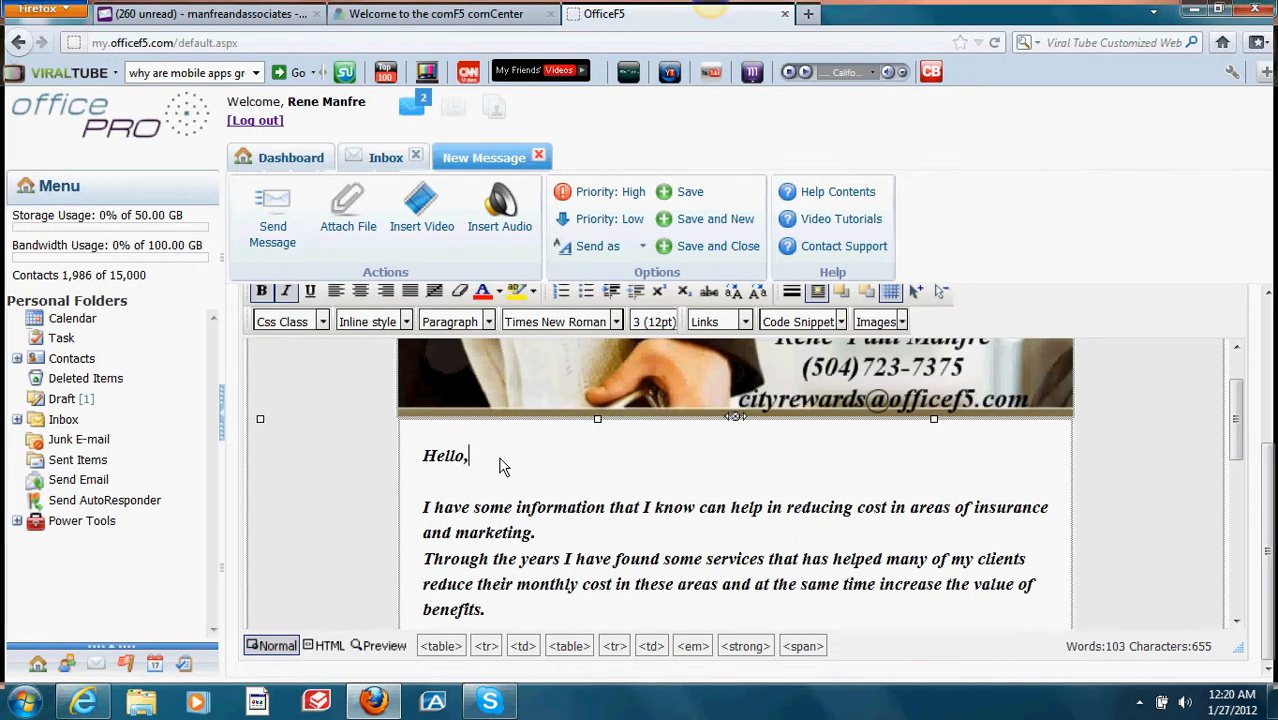
click(558, 607)
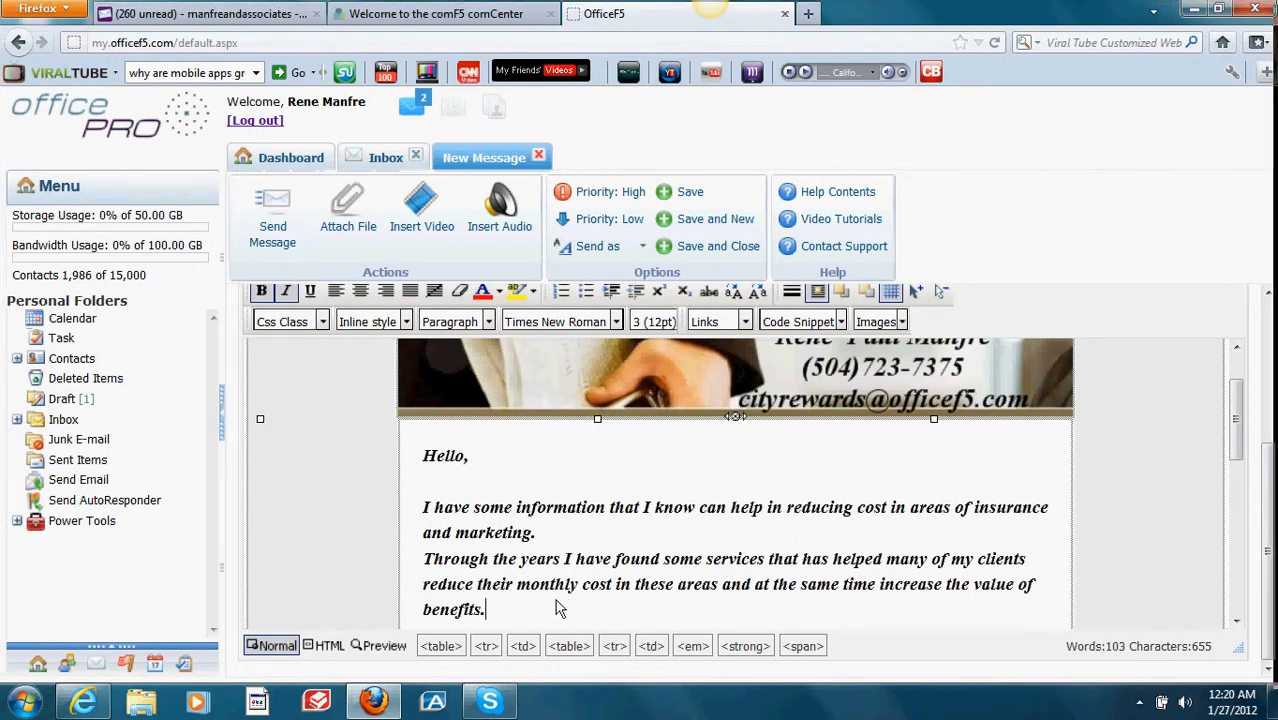
key(Return)
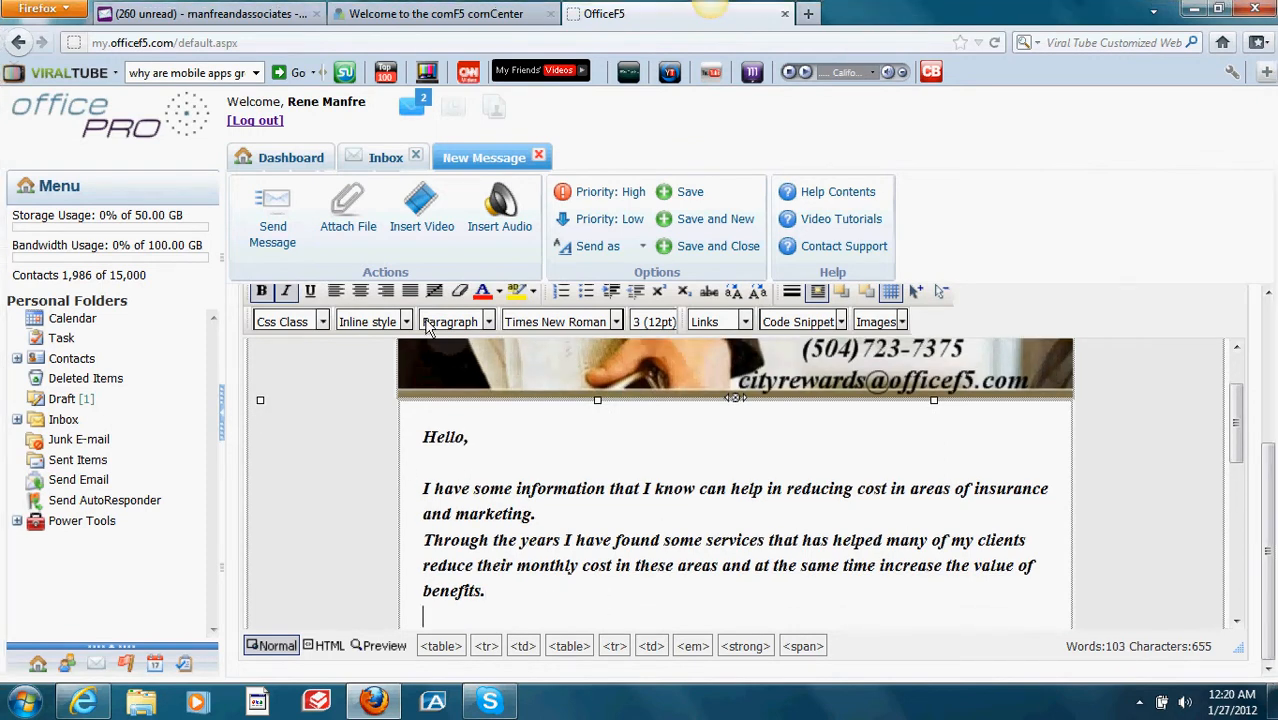
click(424, 228)
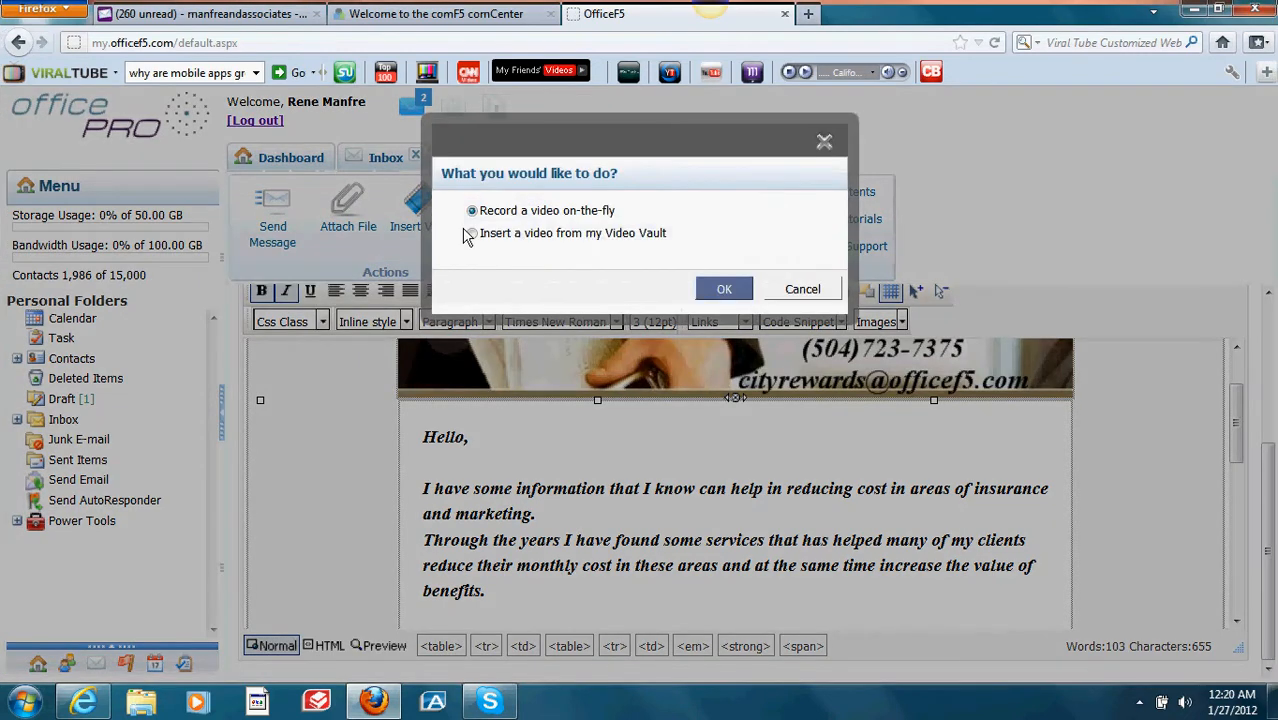
Step: Insert the emarketing Engine video from the Video Vault as a "Click to Play!" button
click(473, 235)
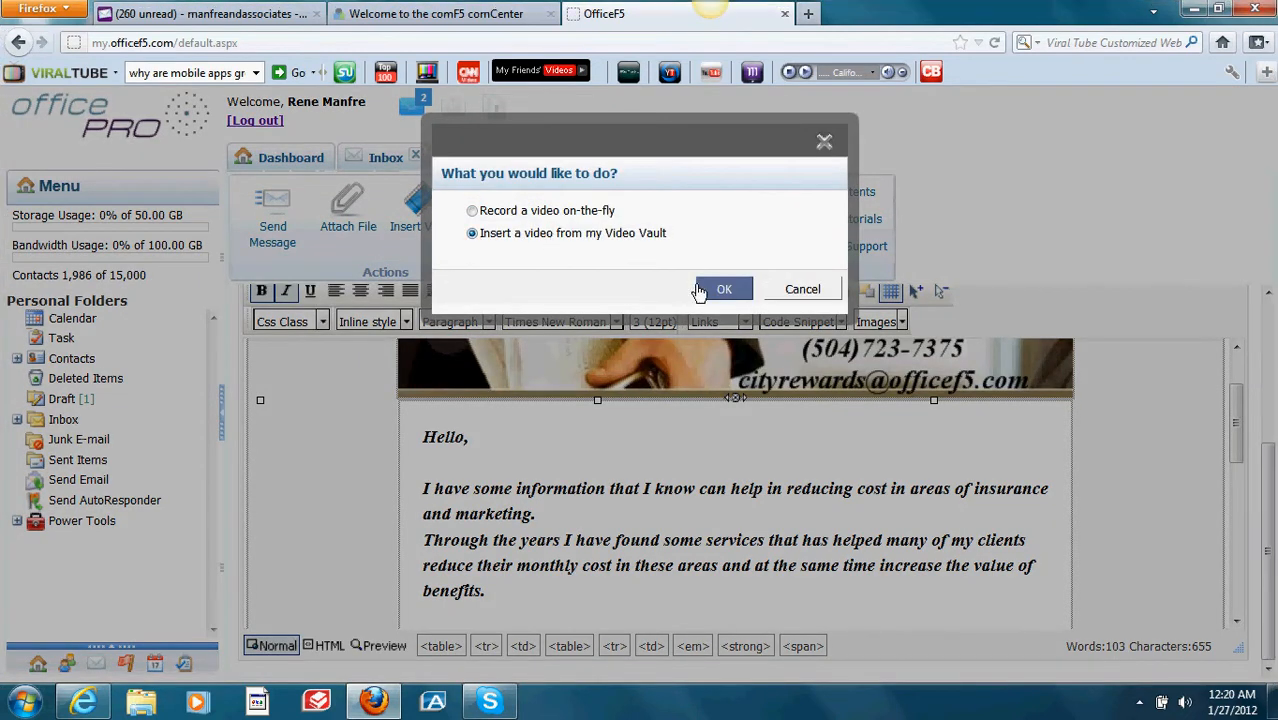
click(700, 290)
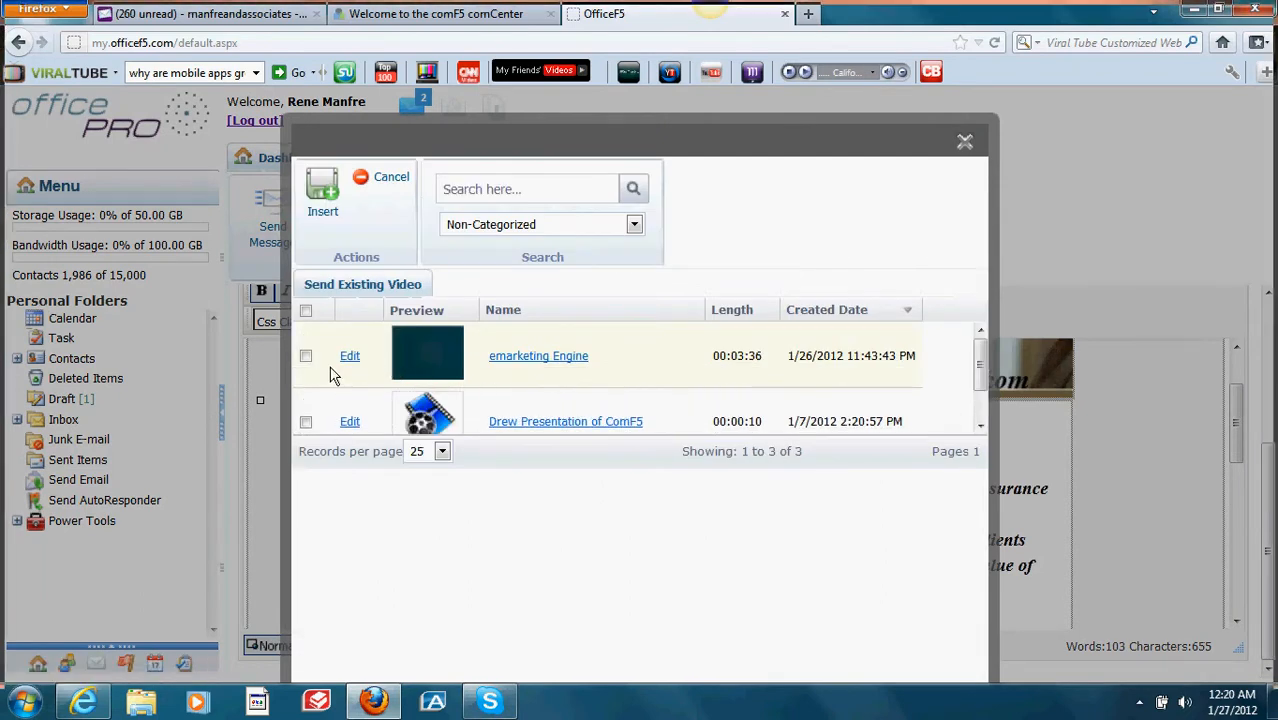
click(307, 357)
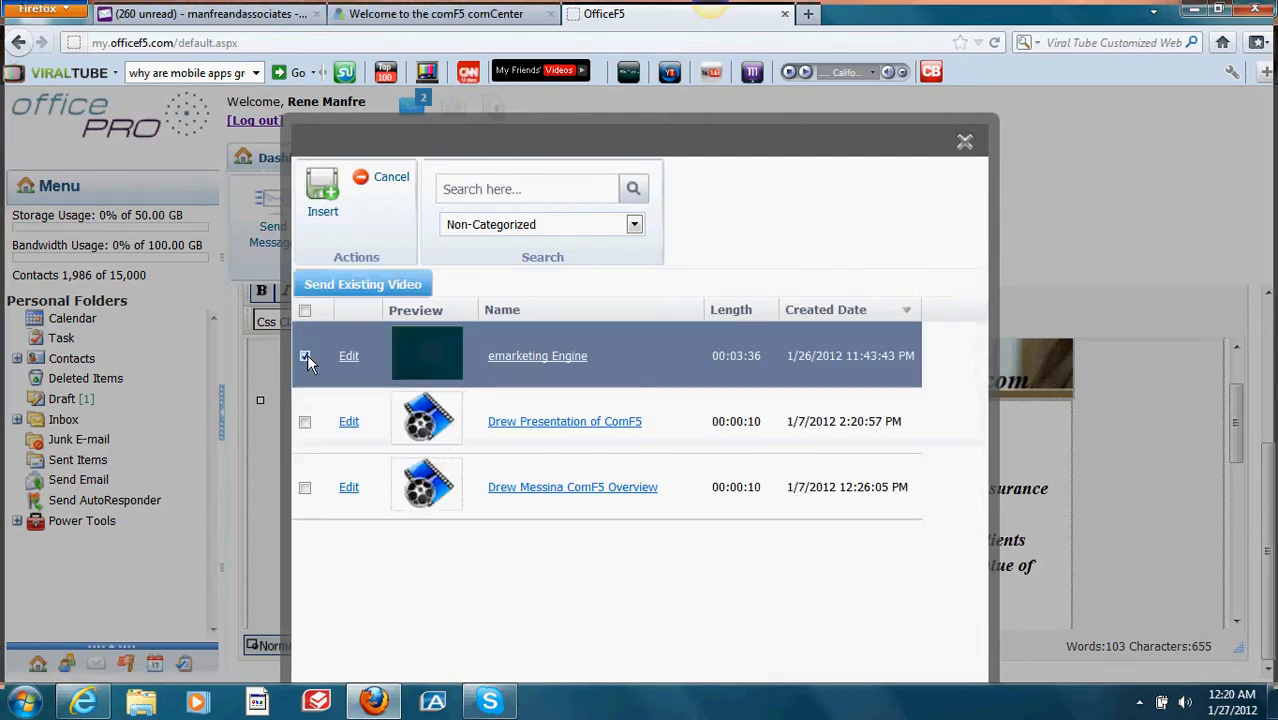
click(322, 200)
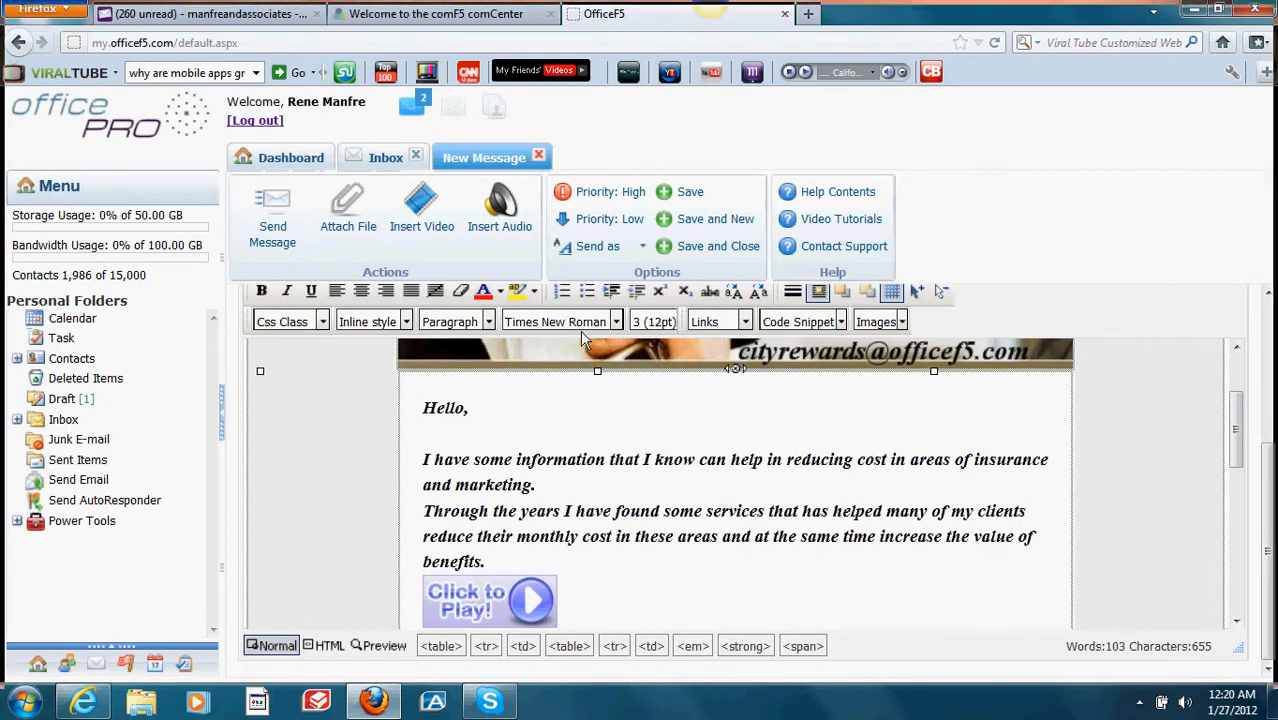
Step: Close the message and open Get Started Here quick-start training from the Dashboard
click(538, 158)
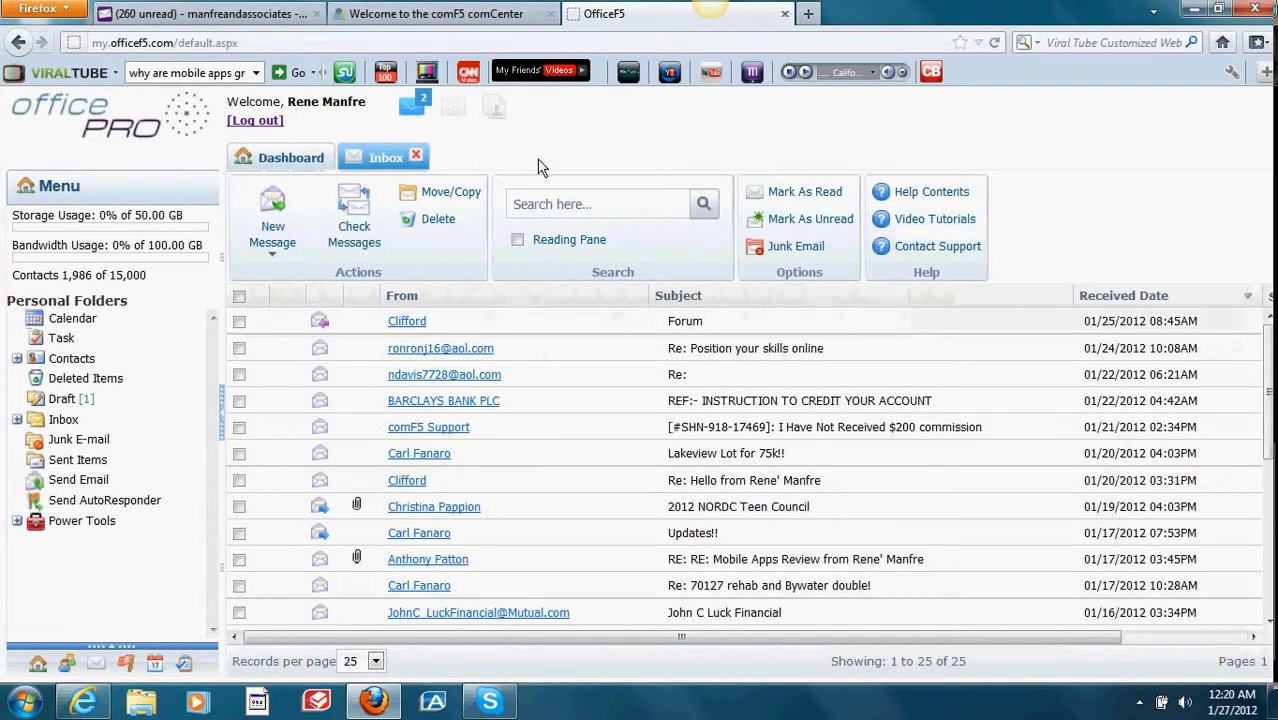
click(303, 168)
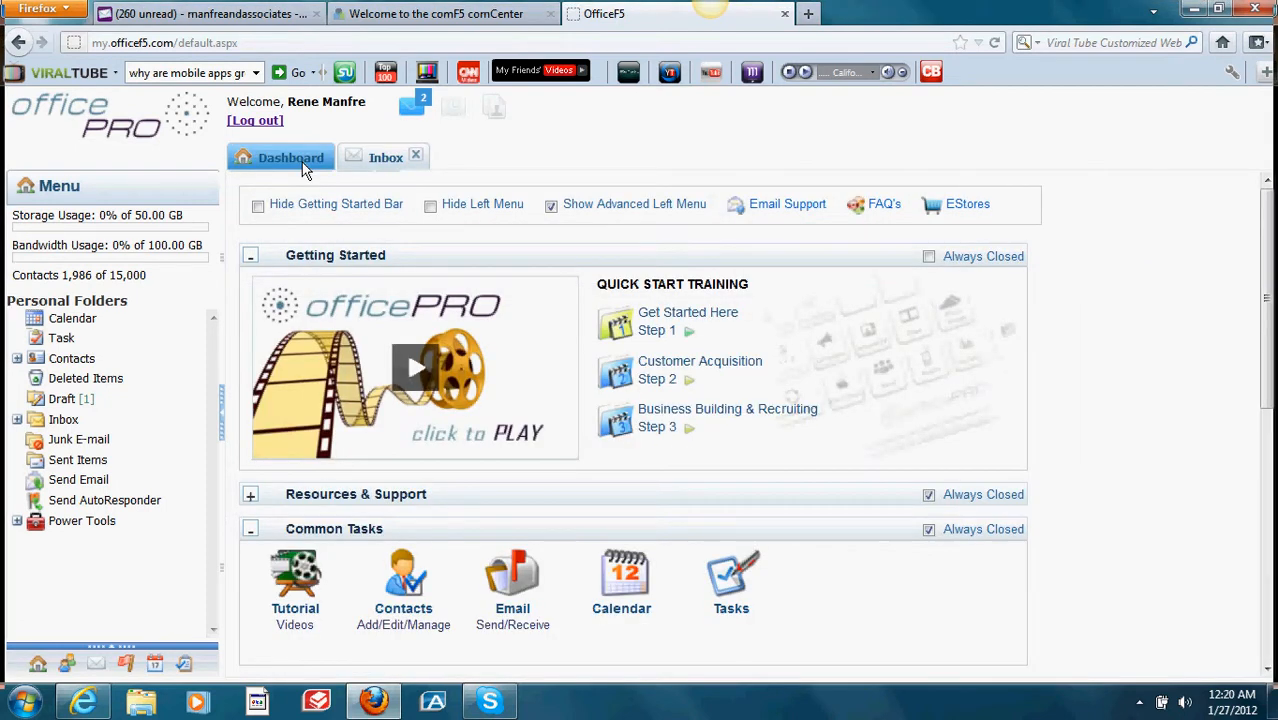
click(661, 320)
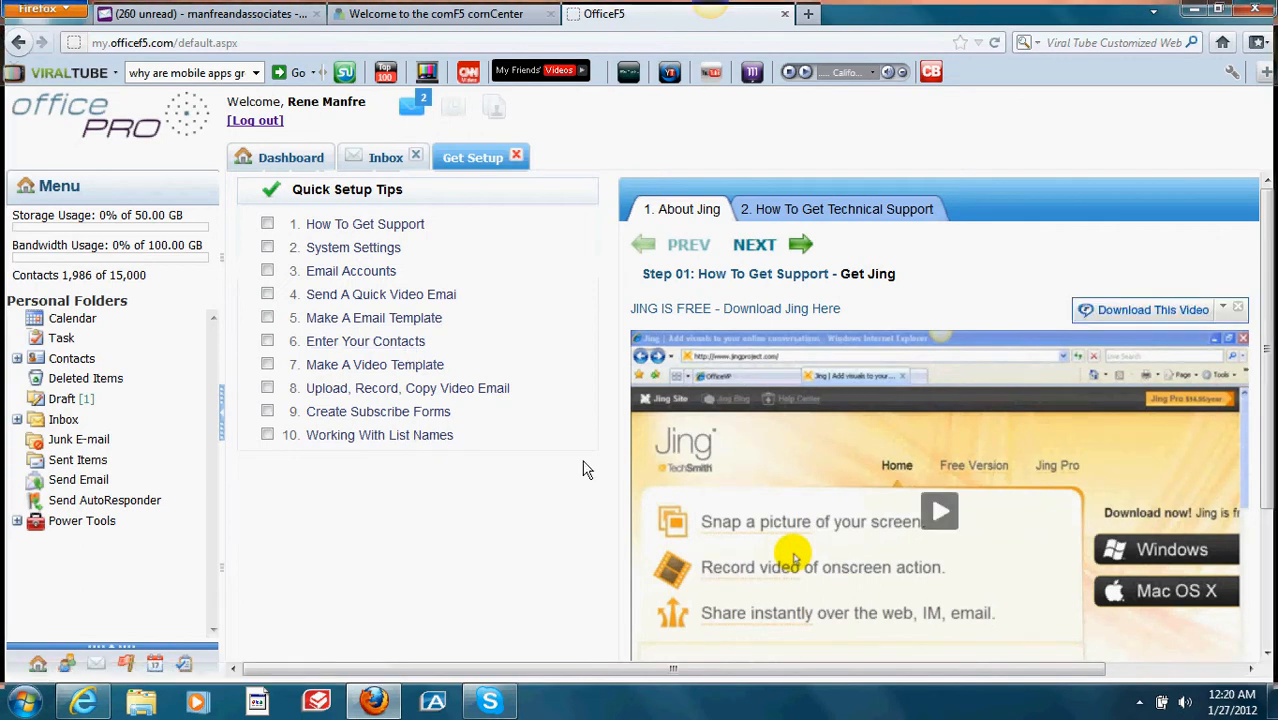
Step: Play the "5. Make A Email Template" lesson from the Quick Setup Tips
click(334, 320)
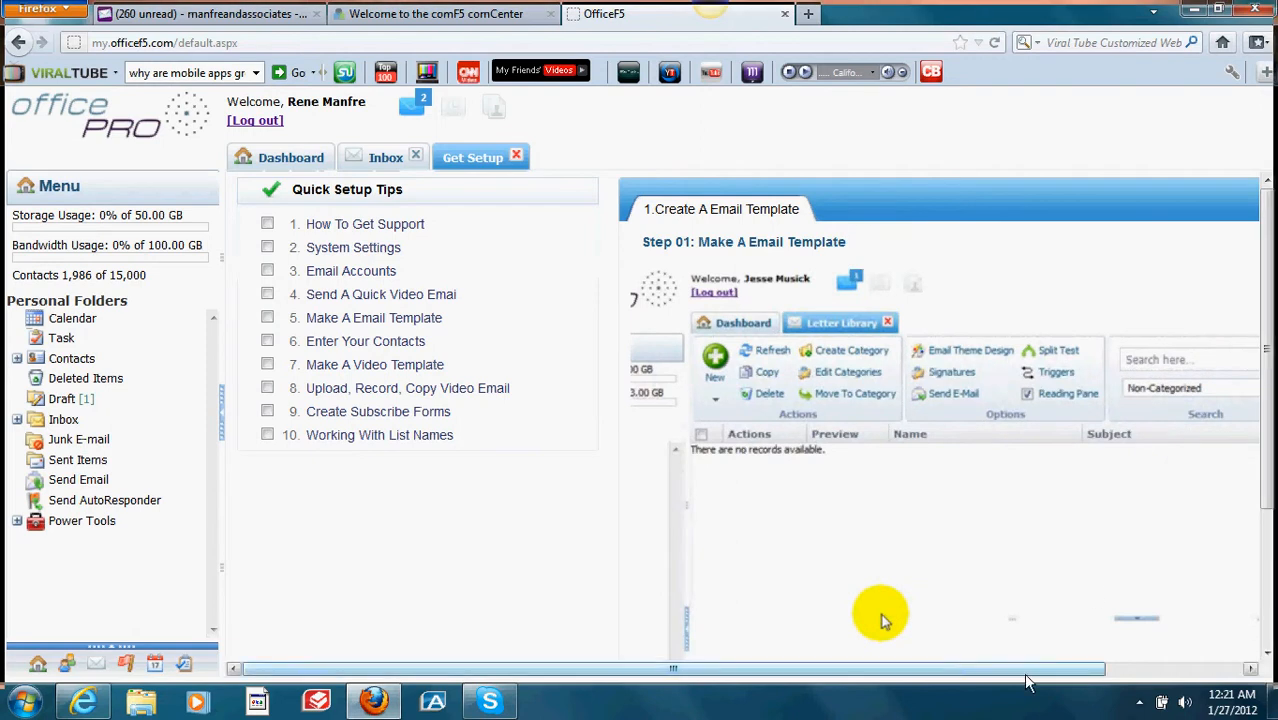
drag(1060, 669, 1215, 660)
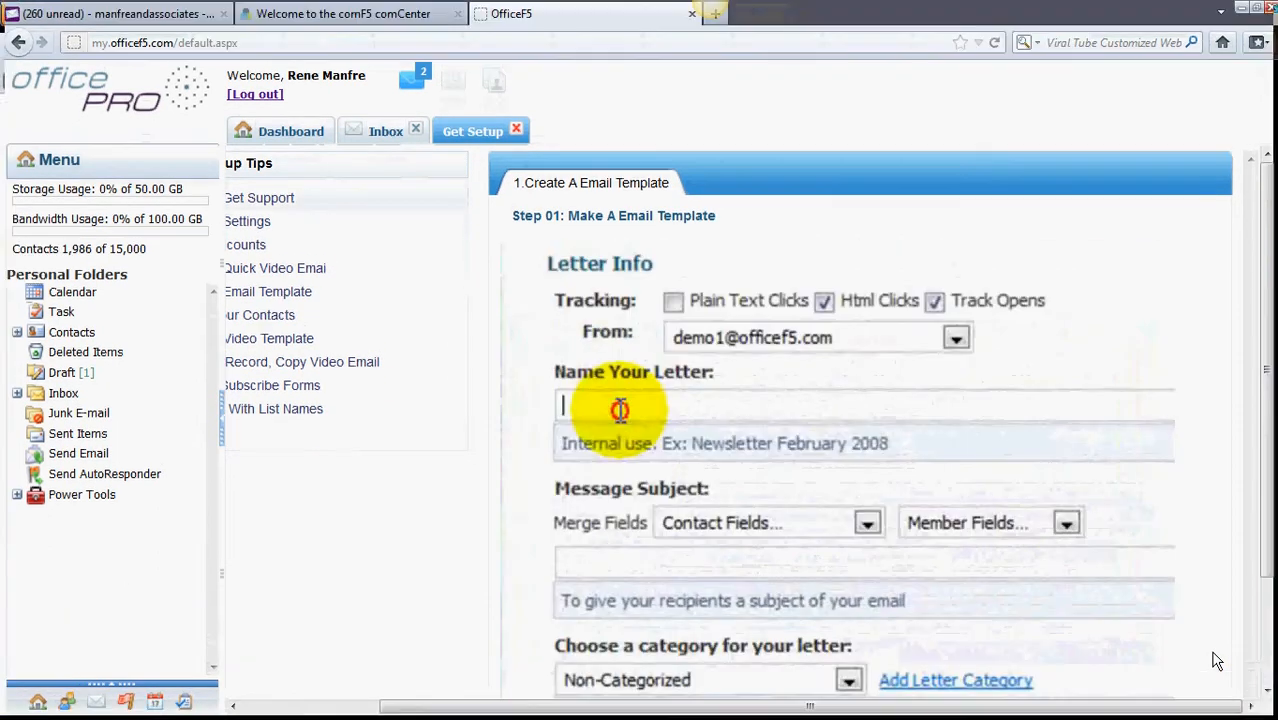
Step: Play the Make A Email Template lesson full screen through its full 03:34 length
key(F11)
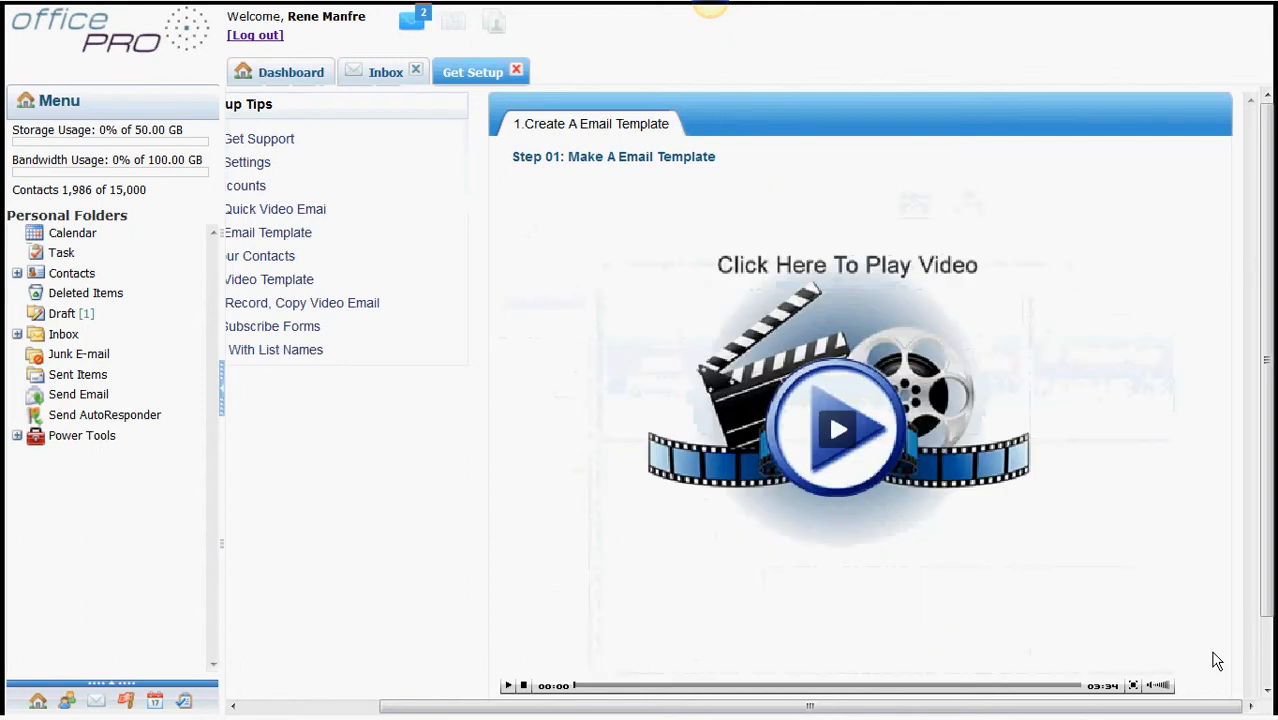
Step: Exit full screen, minimize Firefox, and start SnagIt 5.0 from its desktop icon
key(F11)
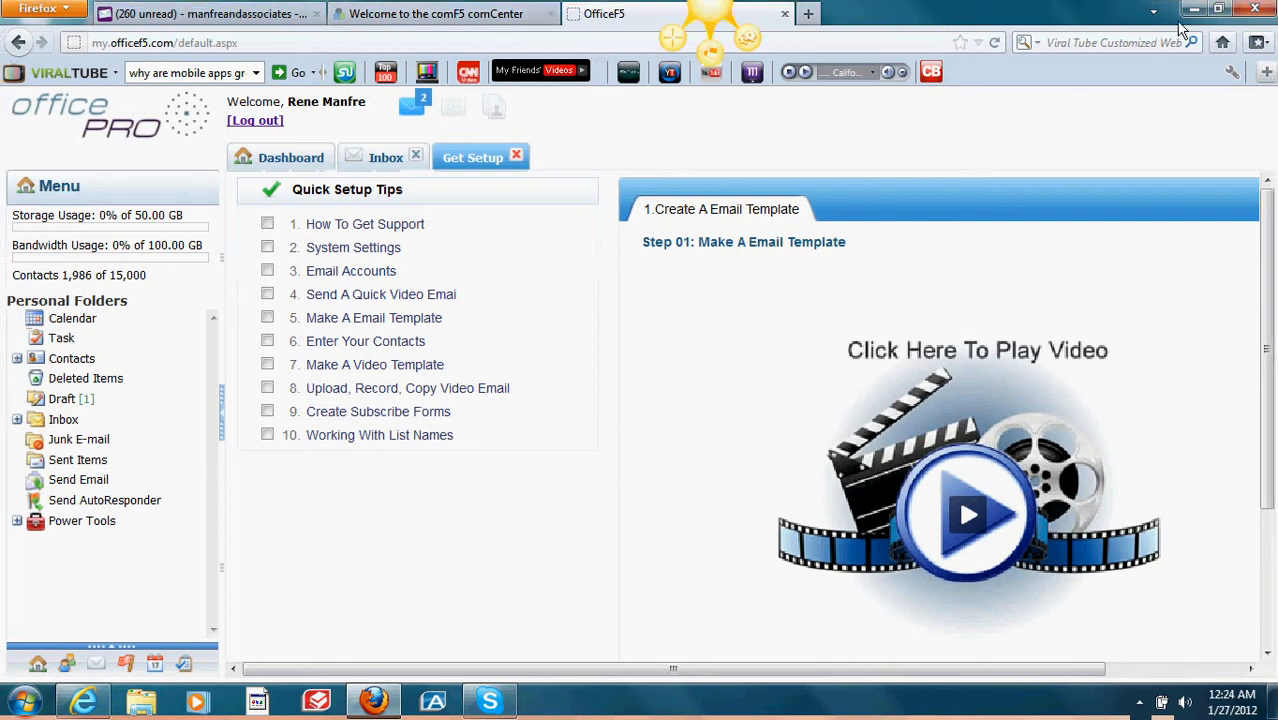
click(1197, 14)
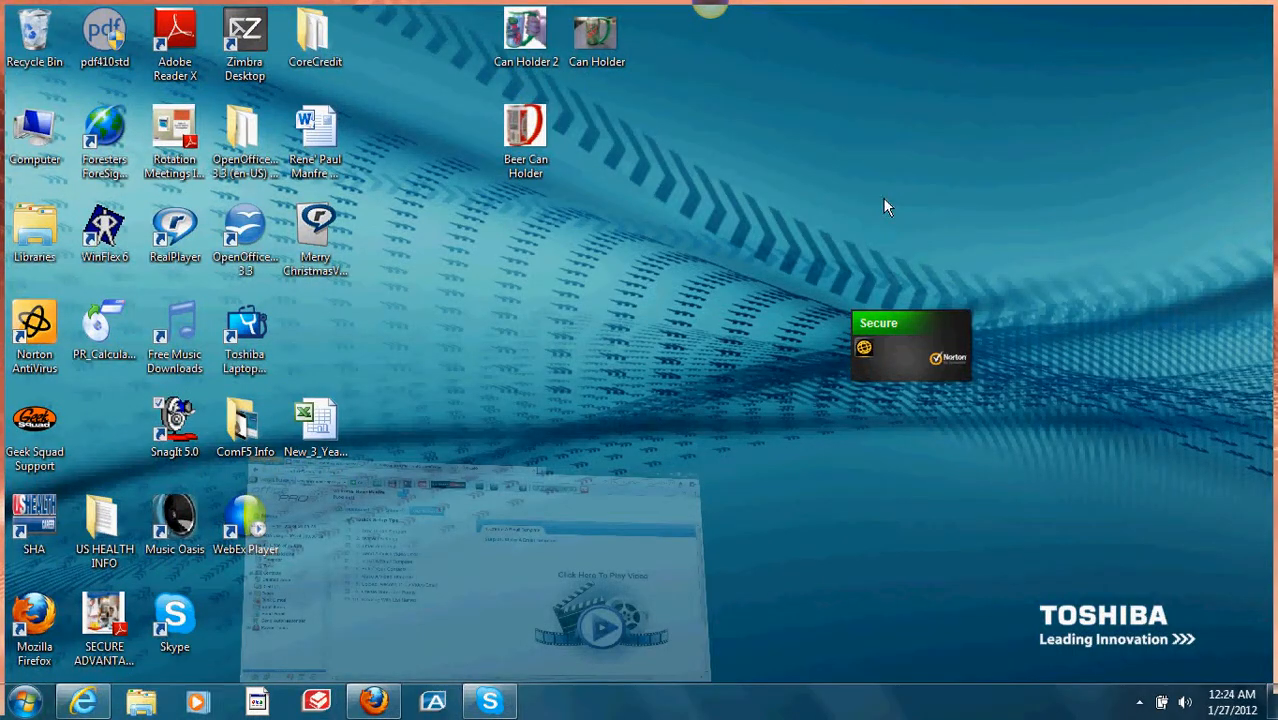
double_click(181, 432)
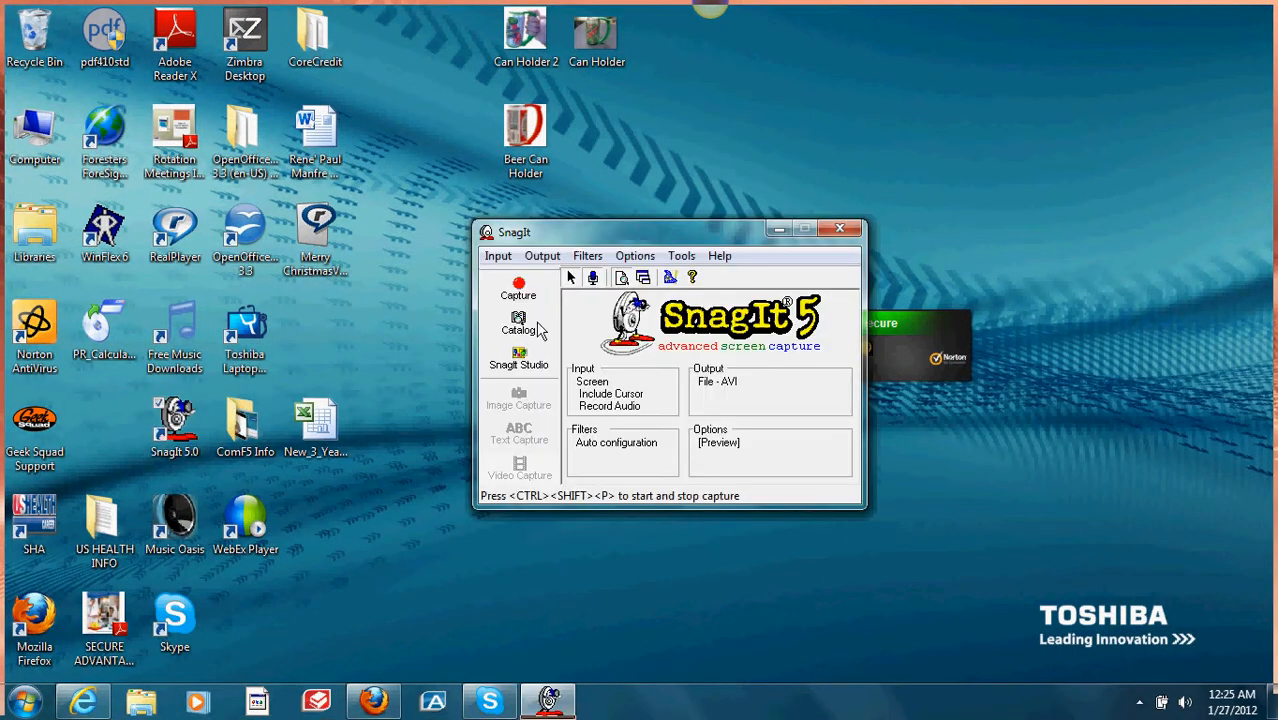